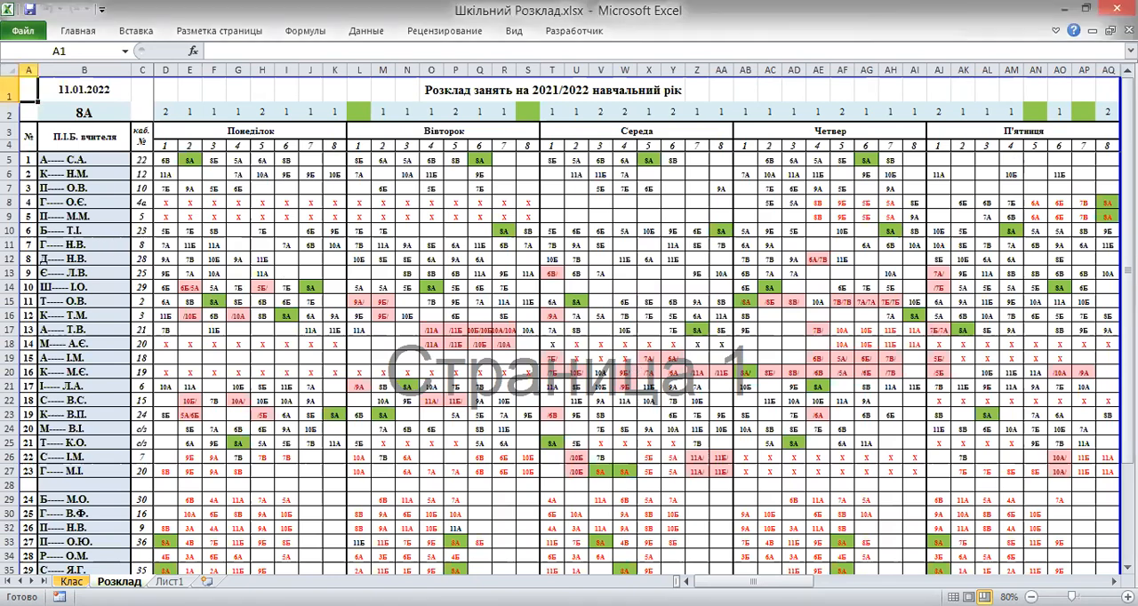
Review the class and teacher lists on the Клас sheet, then return to the Розклад sheet
key("ctrl+Page_Up")
scroll(130, 245, "down", 8)
scroll(130, 246, "up", 8)
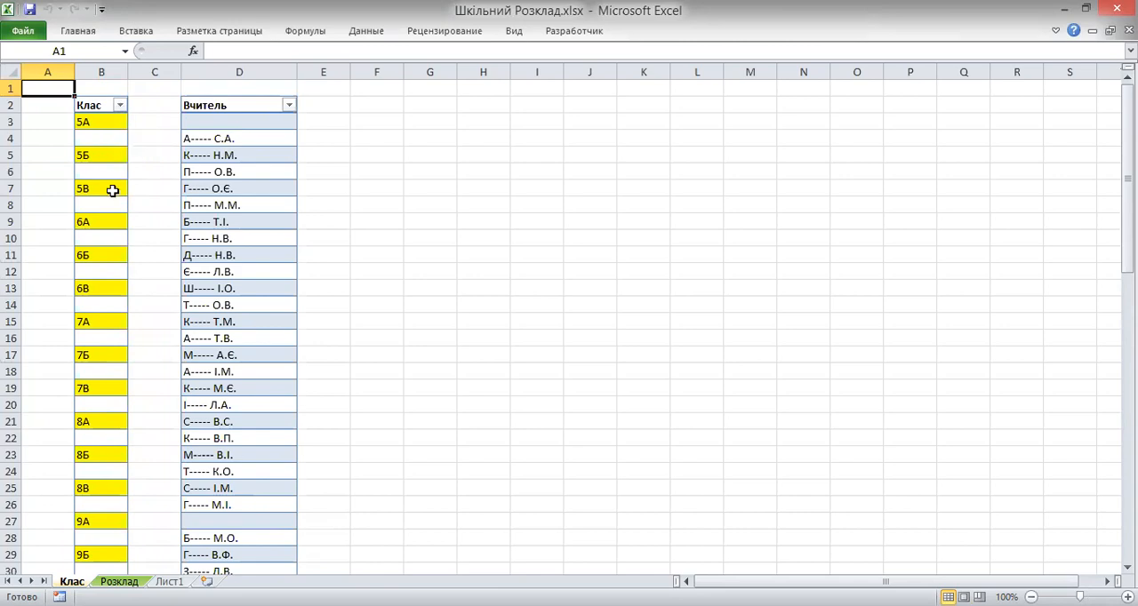
scroll(111, 208, "down", 5)
scroll(111, 210, "up", 5)
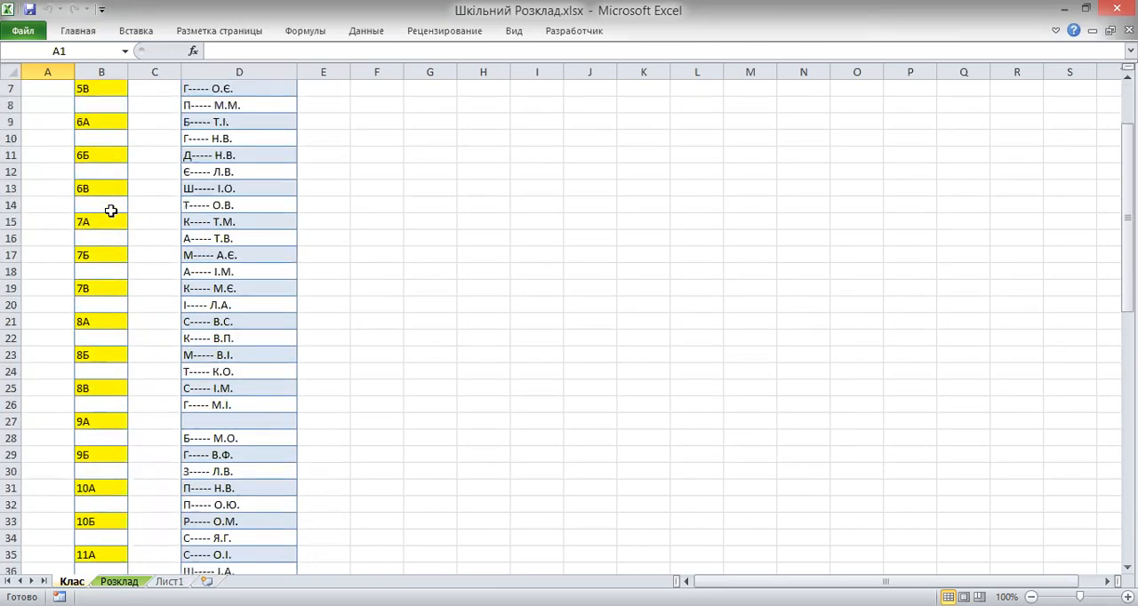
scroll(262, 126, "down", 8)
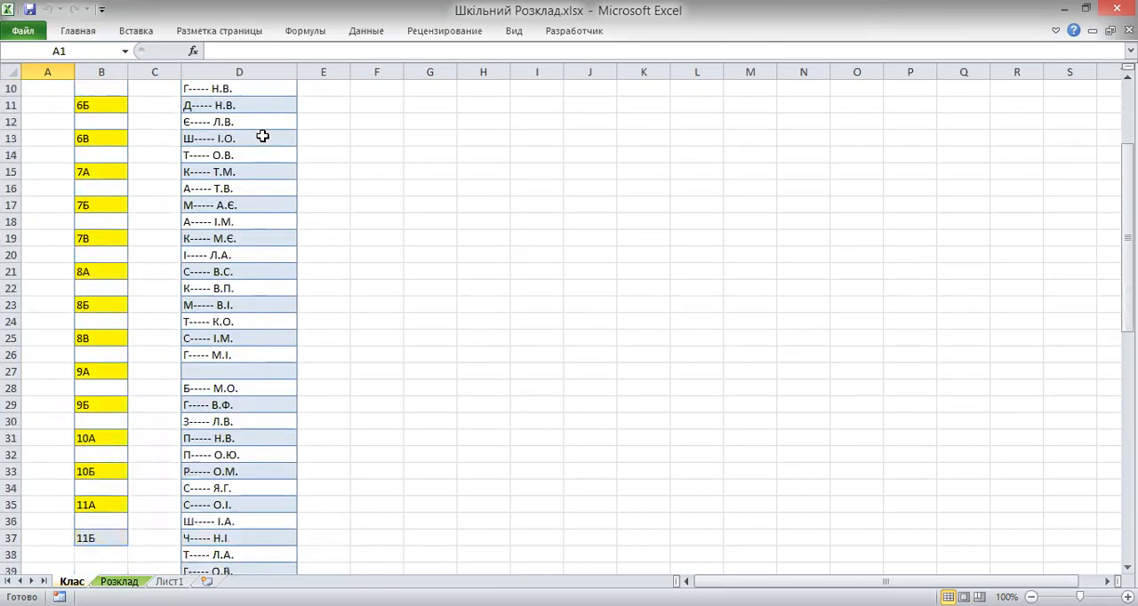
scroll(262, 126, "up", 8)
left_click(119, 582)
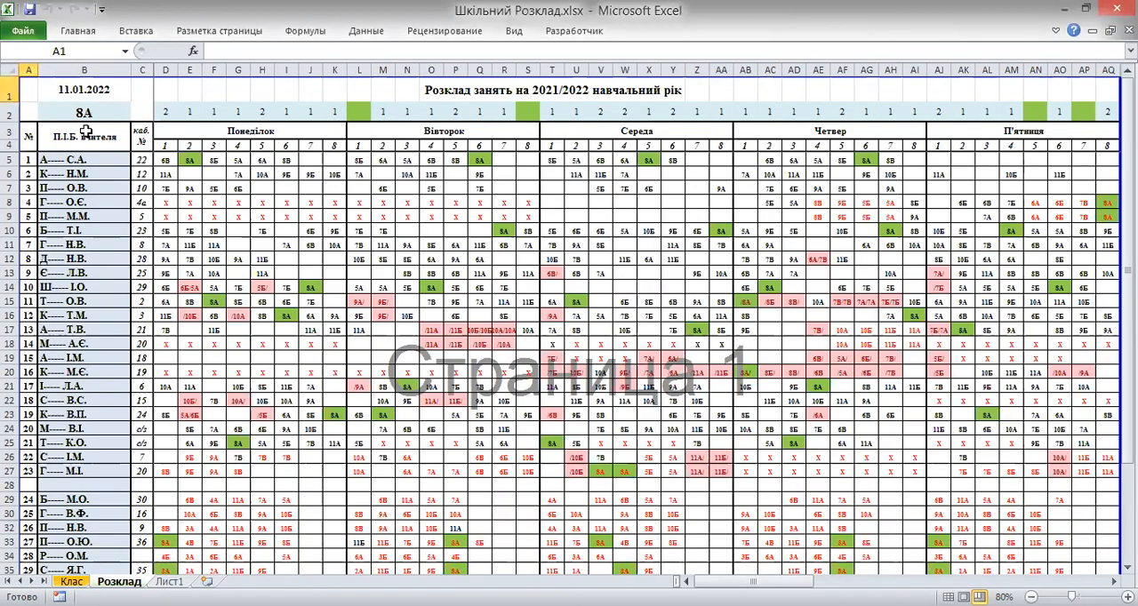
Examine the class drop-down list in B2 and the teacher drop-down list in B5
left_click(89, 114)
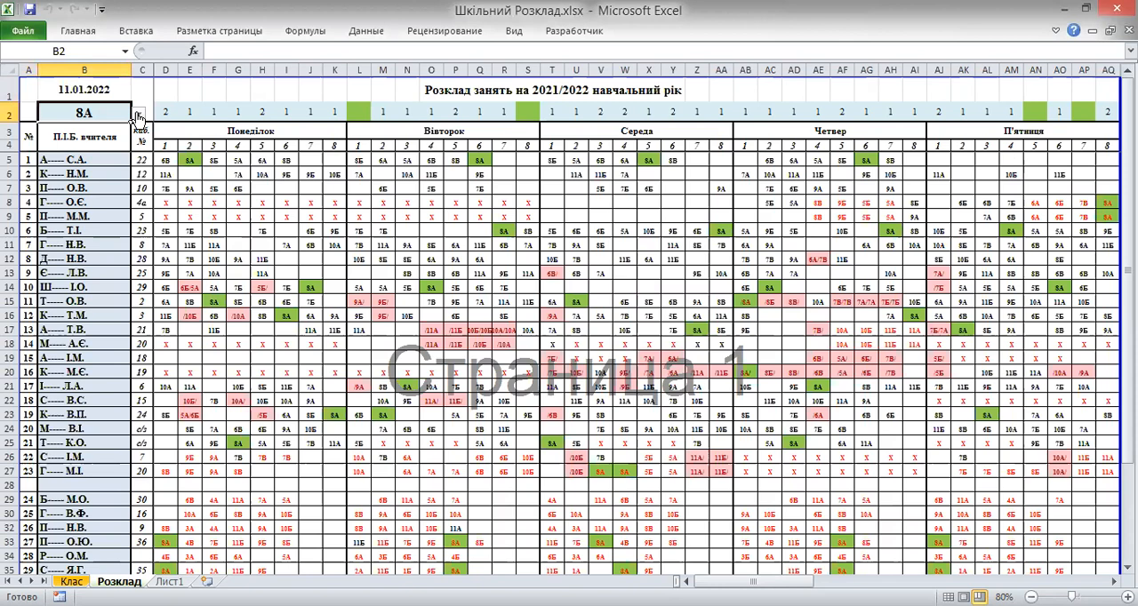
left_click(138, 116)
left_click(142, 151)
mouse_move(140, 146)
left_mouse_down()
mouse_move(140, 180)
mouse_move(142, 140)
left_mouse_up()
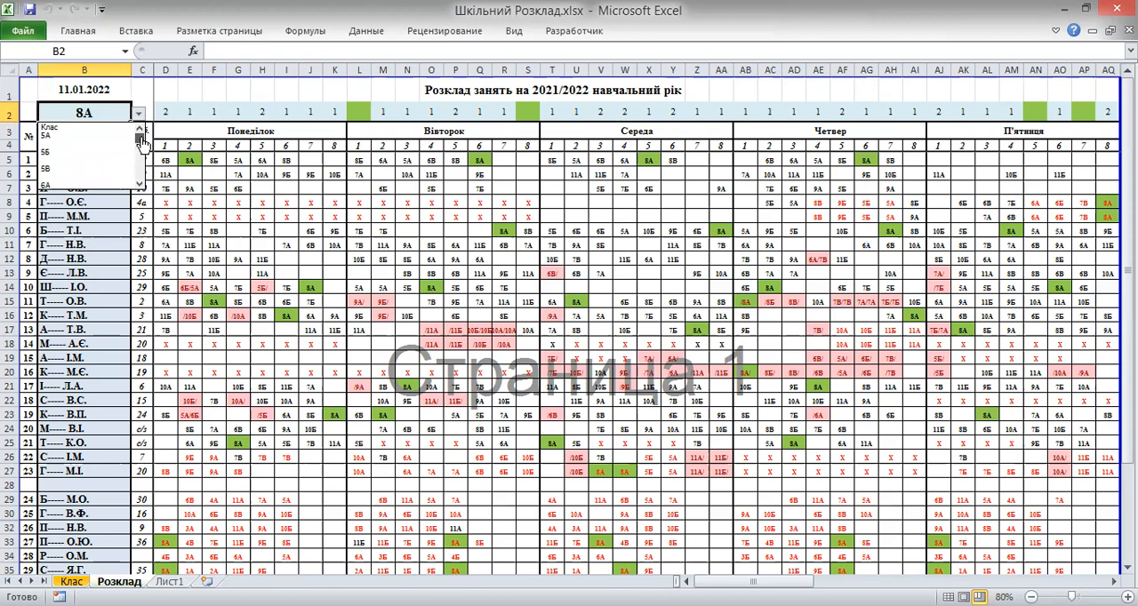
left_click(139, 90)
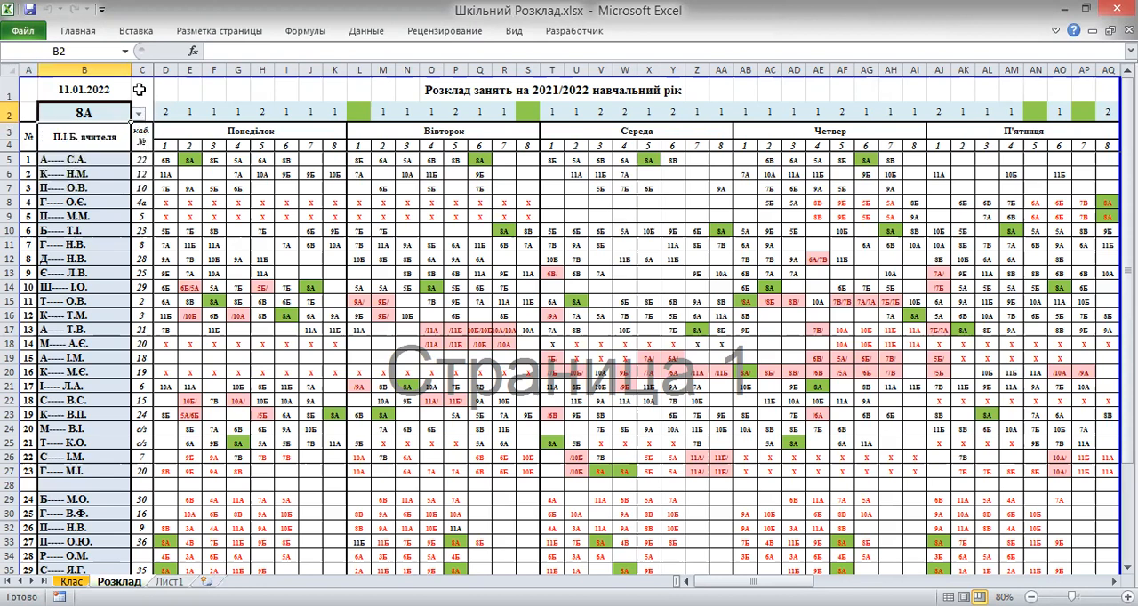
left_click(95, 160)
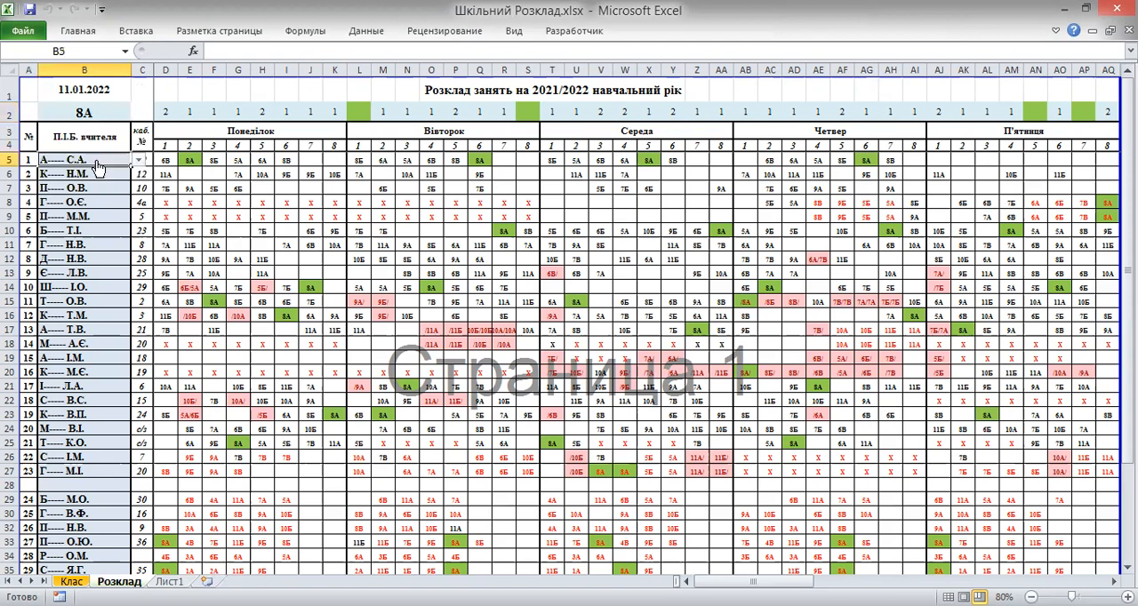
left_click(138, 161)
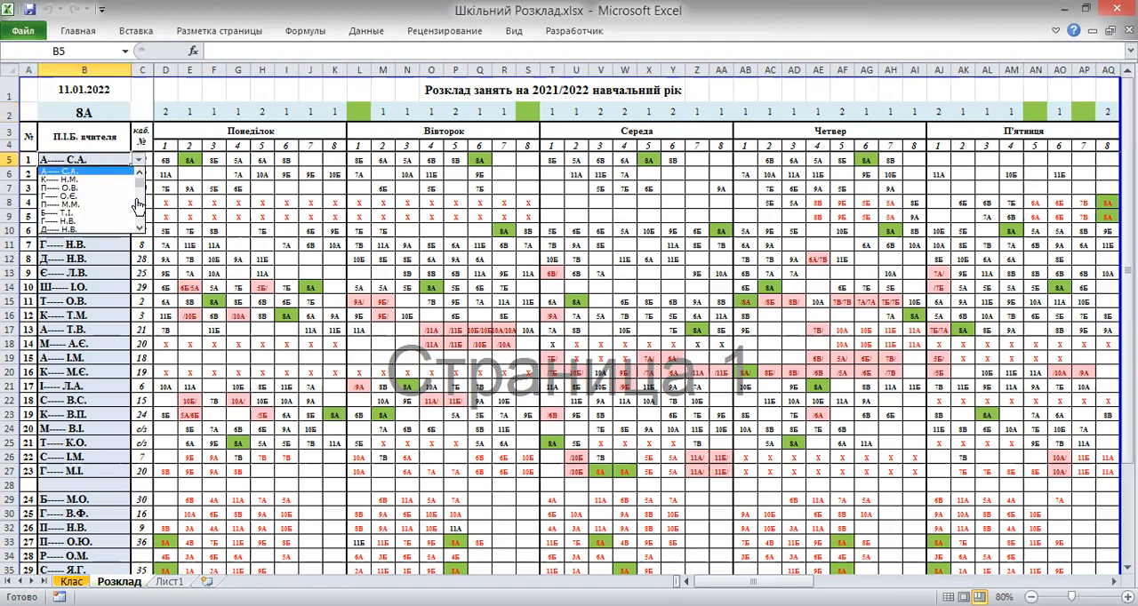
mouse_move(140, 184)
left_mouse_down()
mouse_move(142, 226)
mouse_move(139, 177)
left_mouse_up()
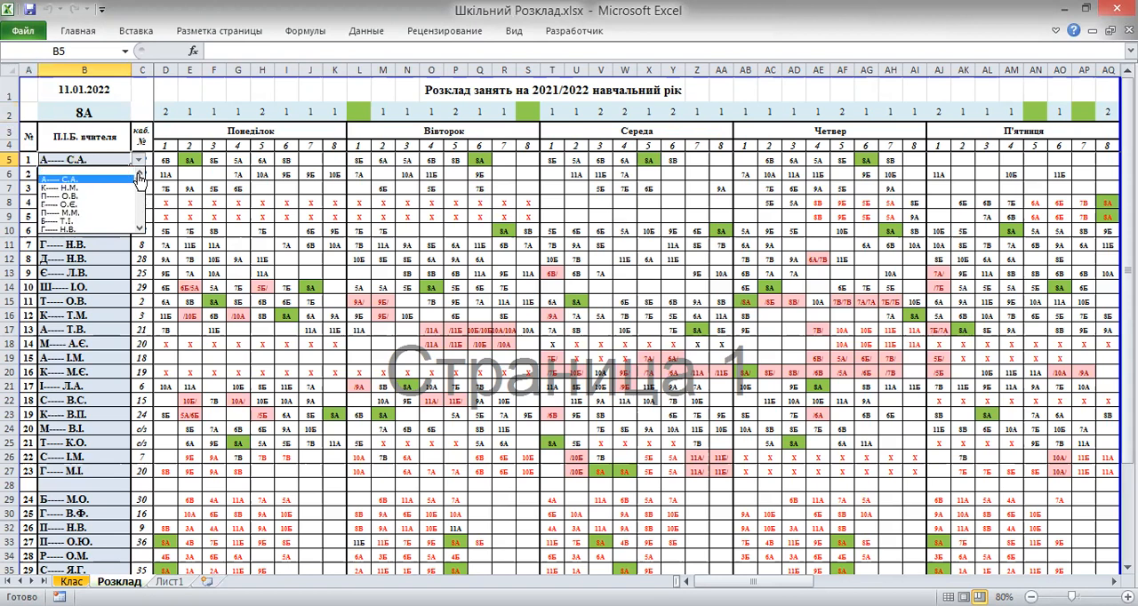
left_click(140, 90)
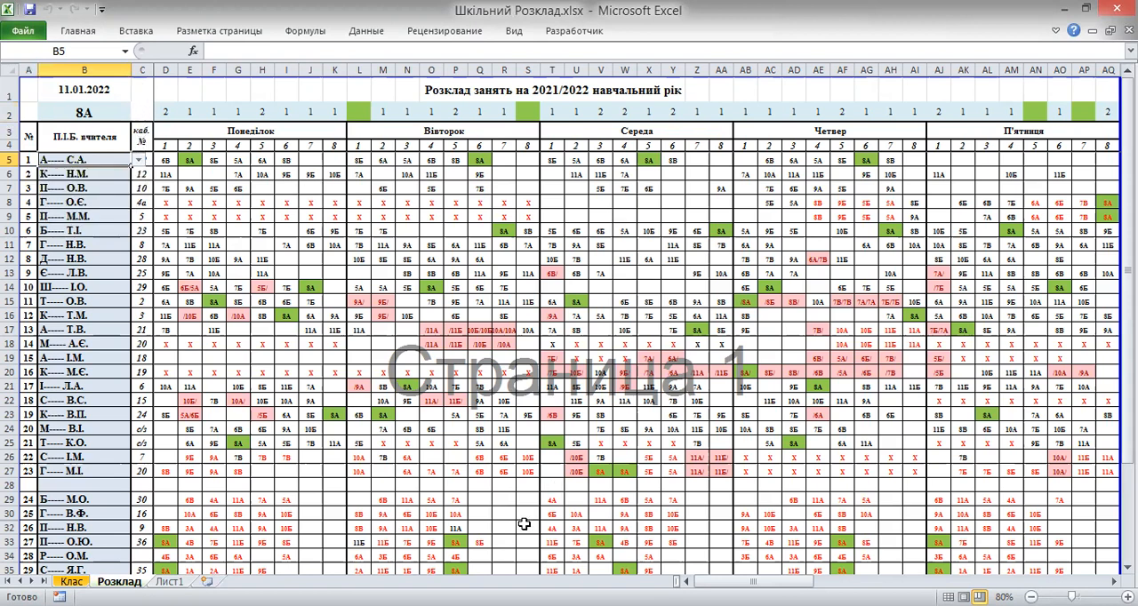
Examine the class drop-down lists in the НОРМА header cells of the ФАКТ/НОРМА table
left_click_drag(753, 582, 902, 574)
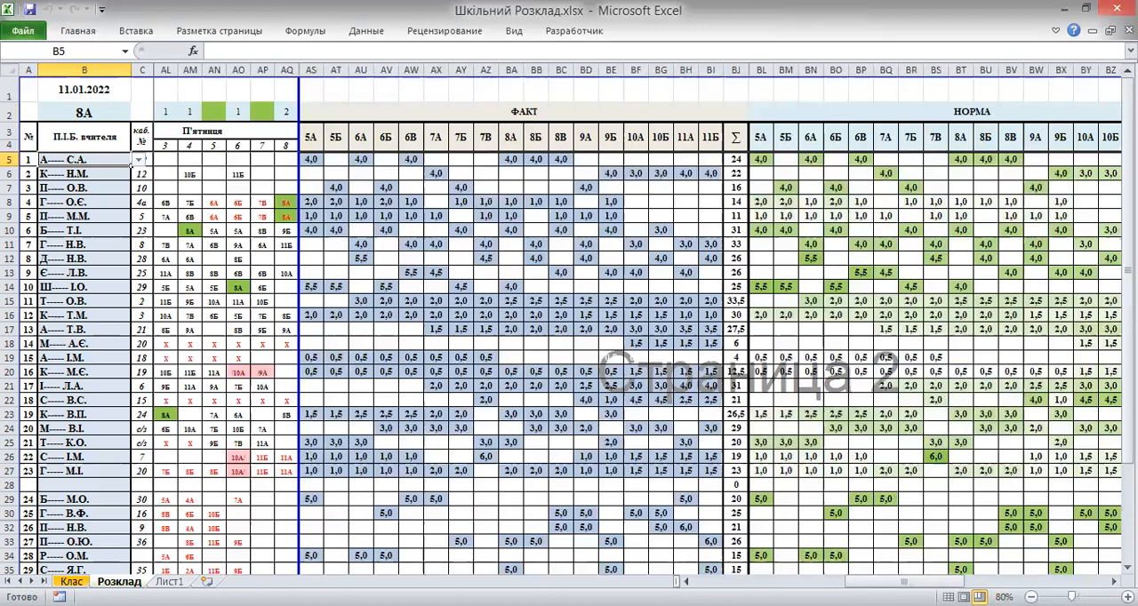
left_click_drag(864, 581, 882, 582)
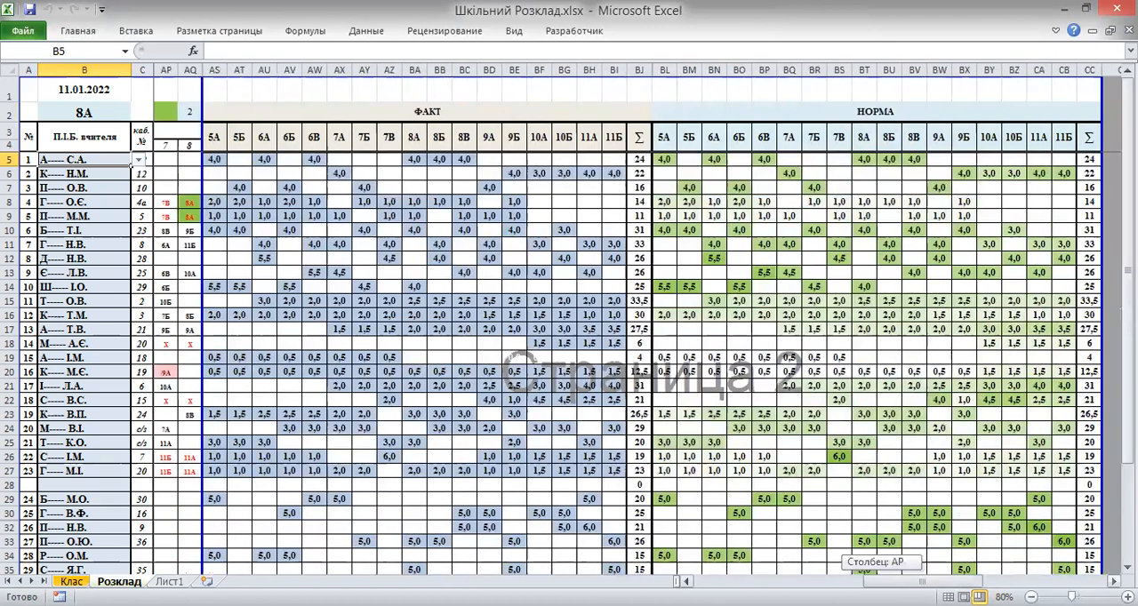
left_click(662, 140)
left_click(684, 132)
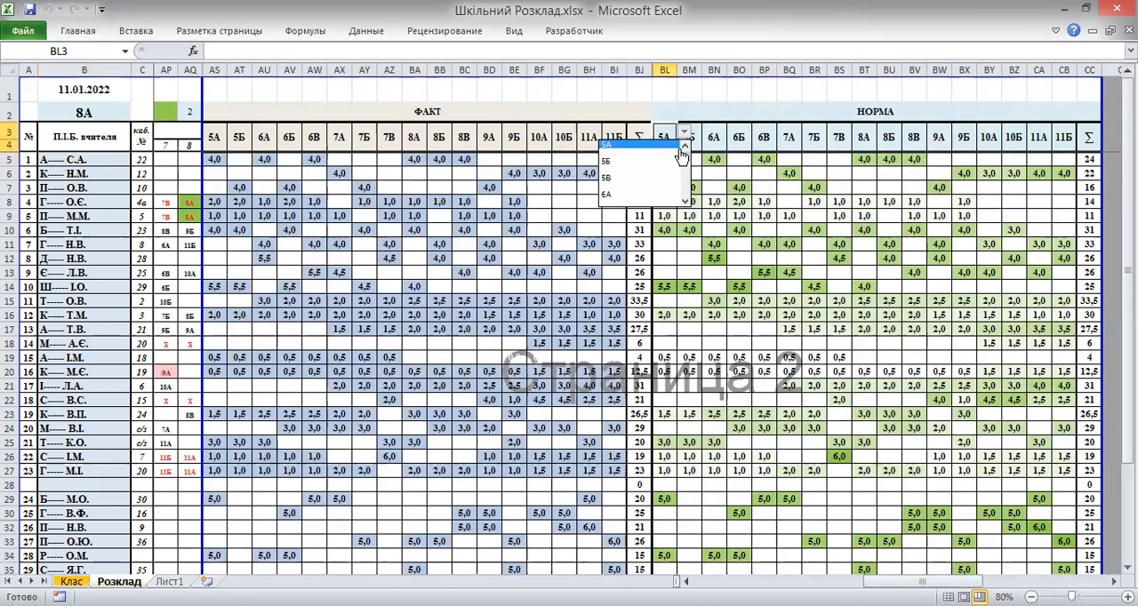
left_click_drag(685, 163, 690, 105)
left_click(688, 89)
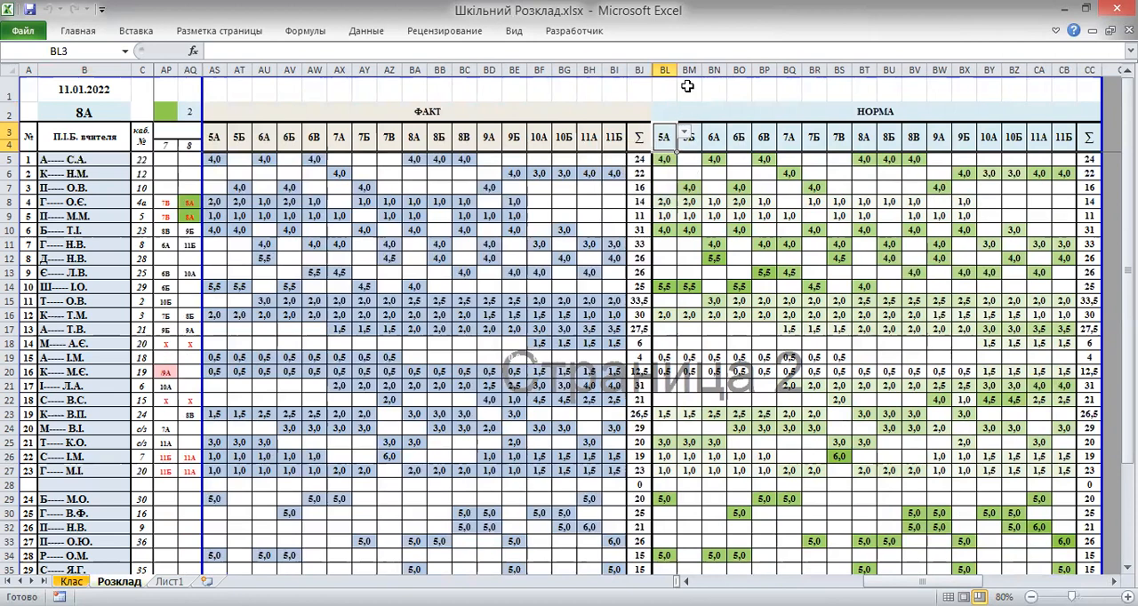
left_click(1065, 142)
left_click(1085, 132)
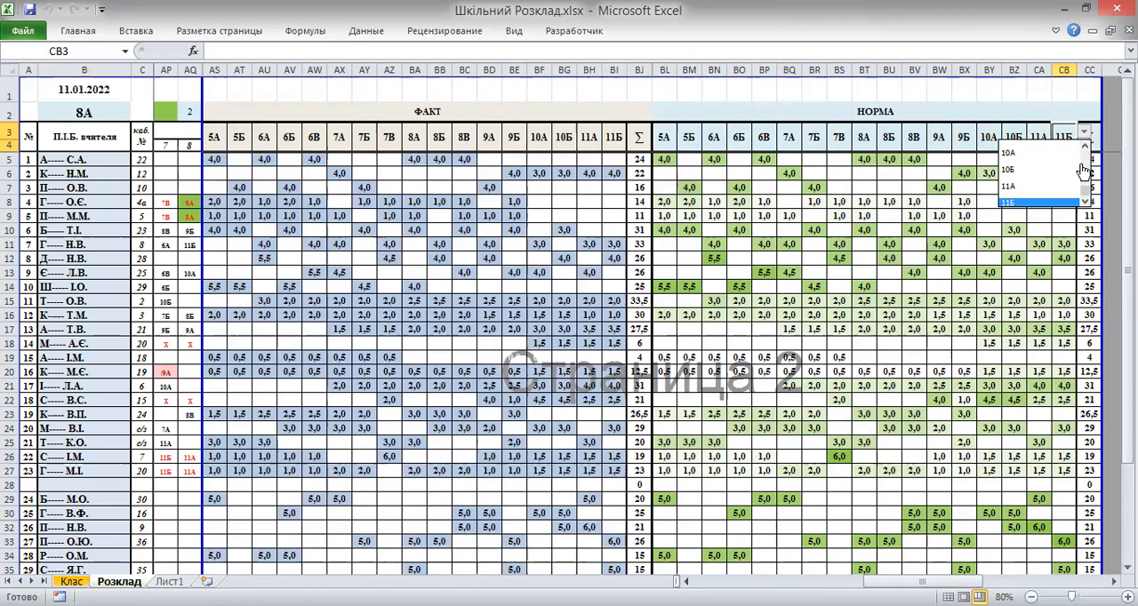
mouse_move(1083, 193)
left_mouse_down()
mouse_move(1088, 160)
mouse_move(1085, 206)
left_mouse_up()
left_click(1012, 89)
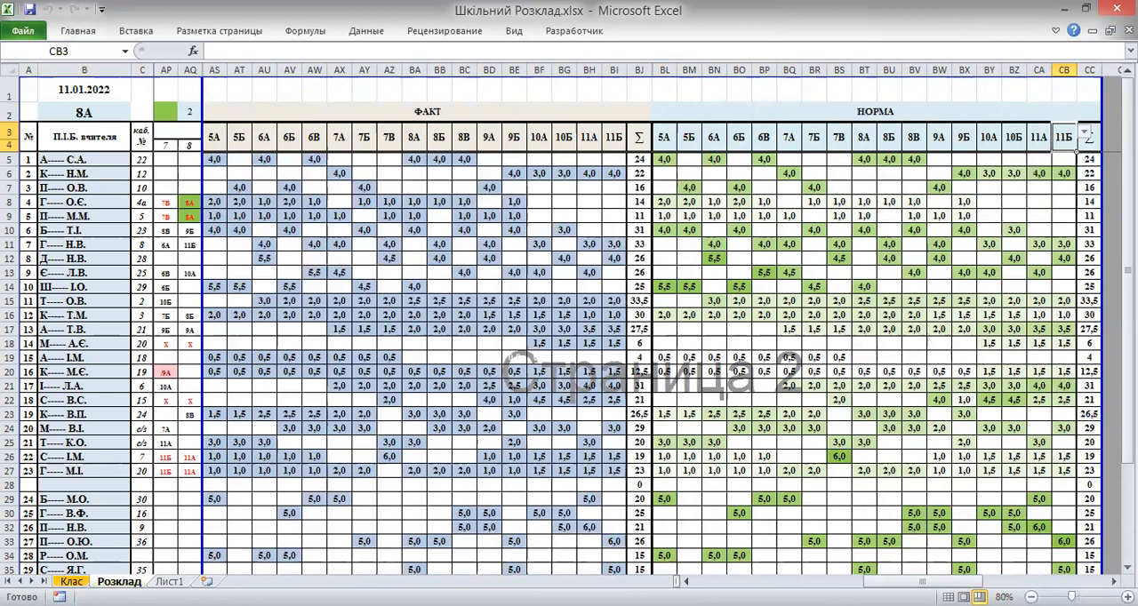
Clear the first teacher's Monday and Tuesday lessons in row 5 (D5:Q5)
left_click_drag(921, 583, 752, 583)
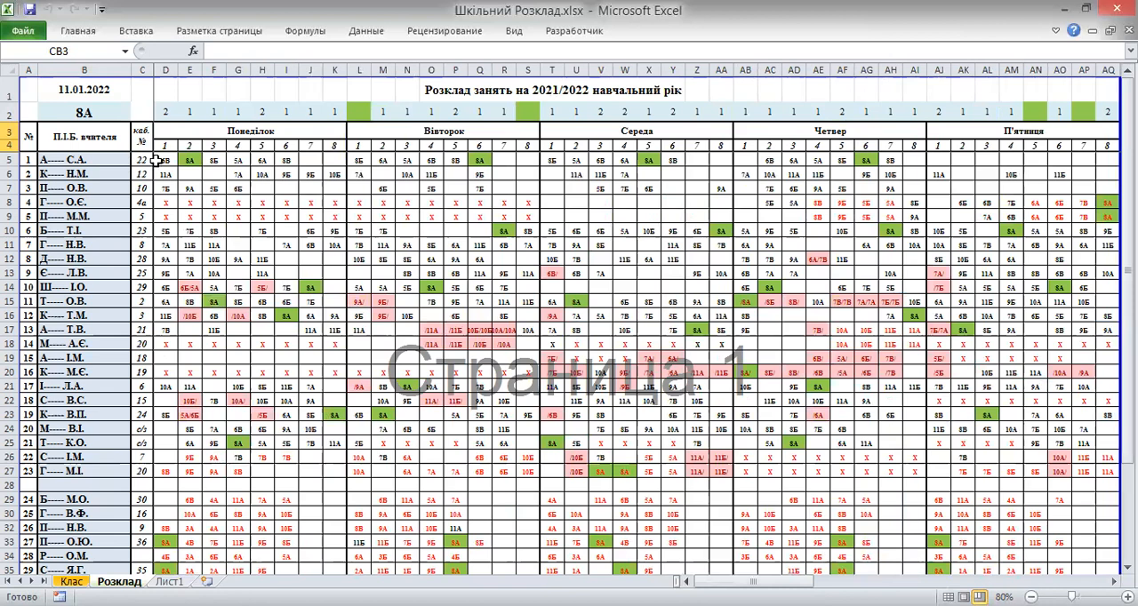
left_click(163, 160)
left_click_drag(168, 160, 476, 160)
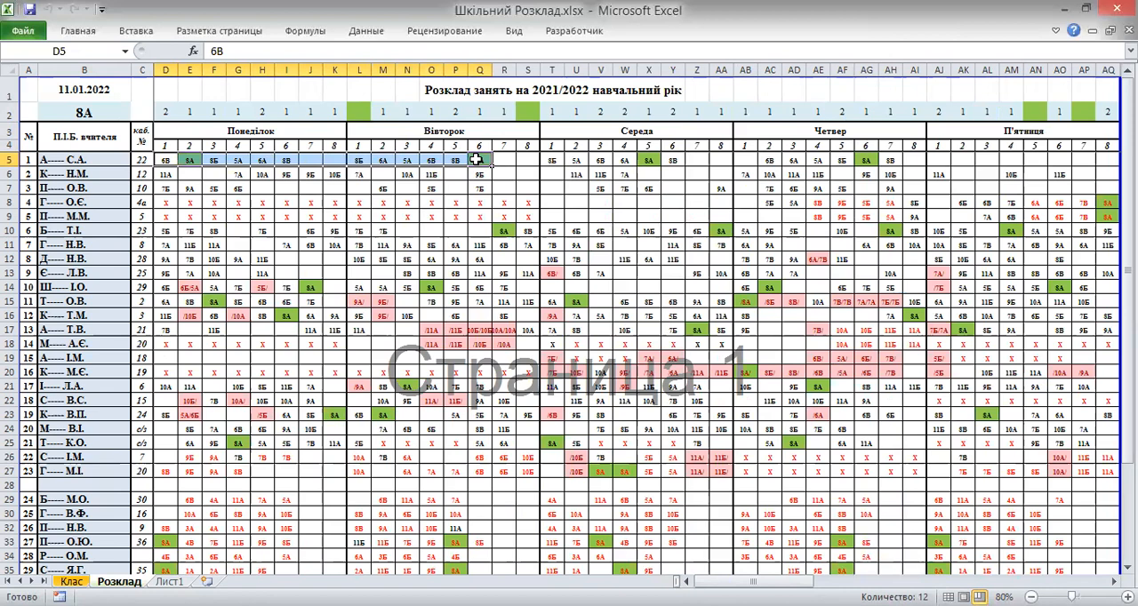
key("Delete")
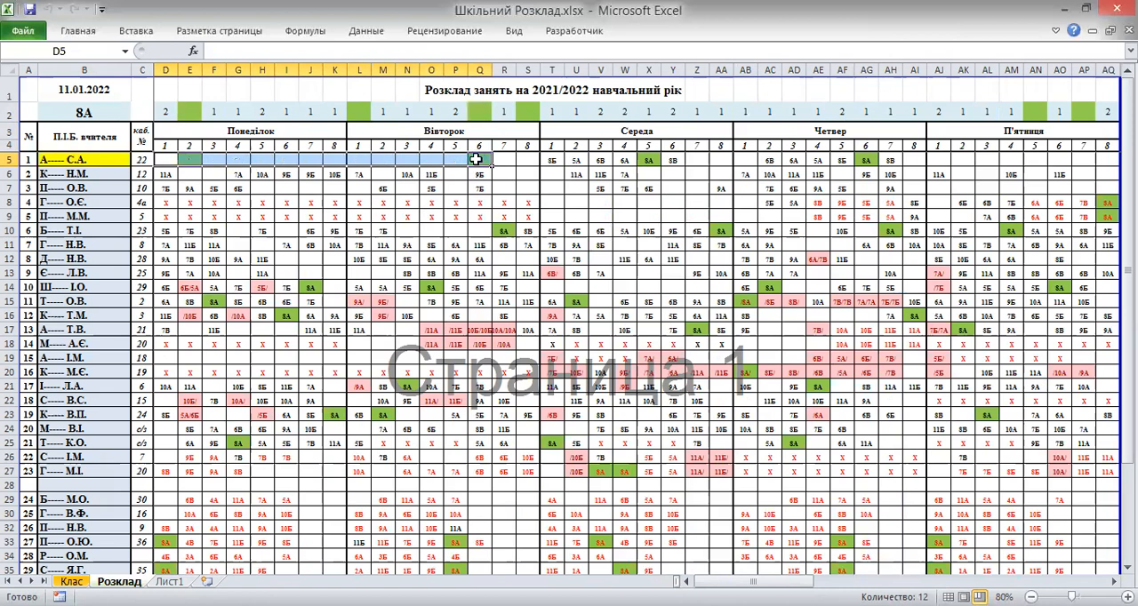
Review the first teacher's hours in the ФАКТ columns of row 5
left_click(503, 174)
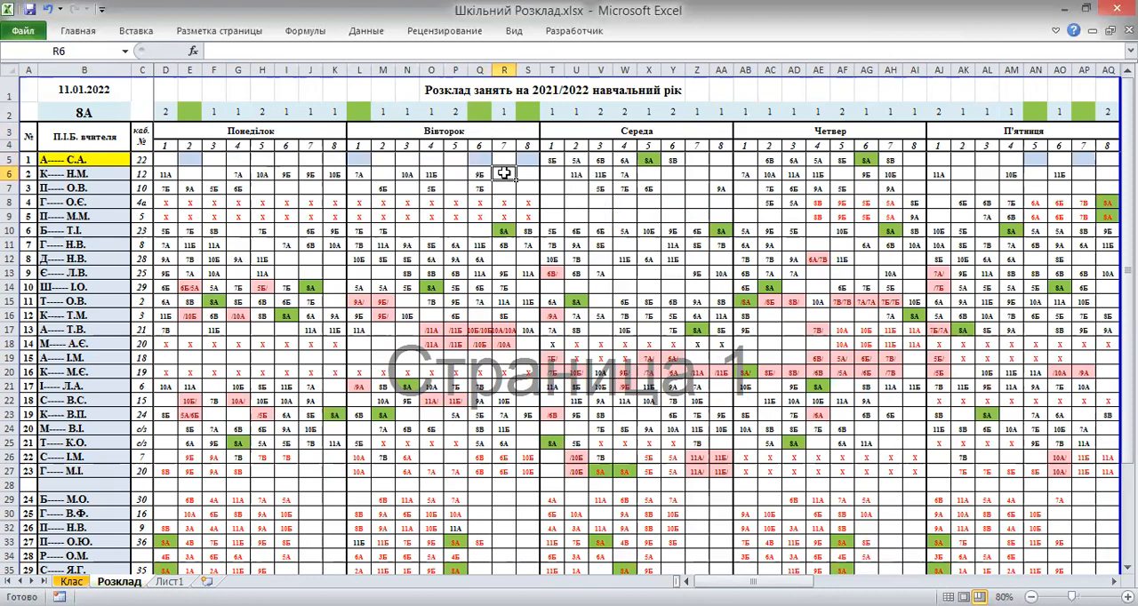
left_click_drag(752, 583, 886, 583)
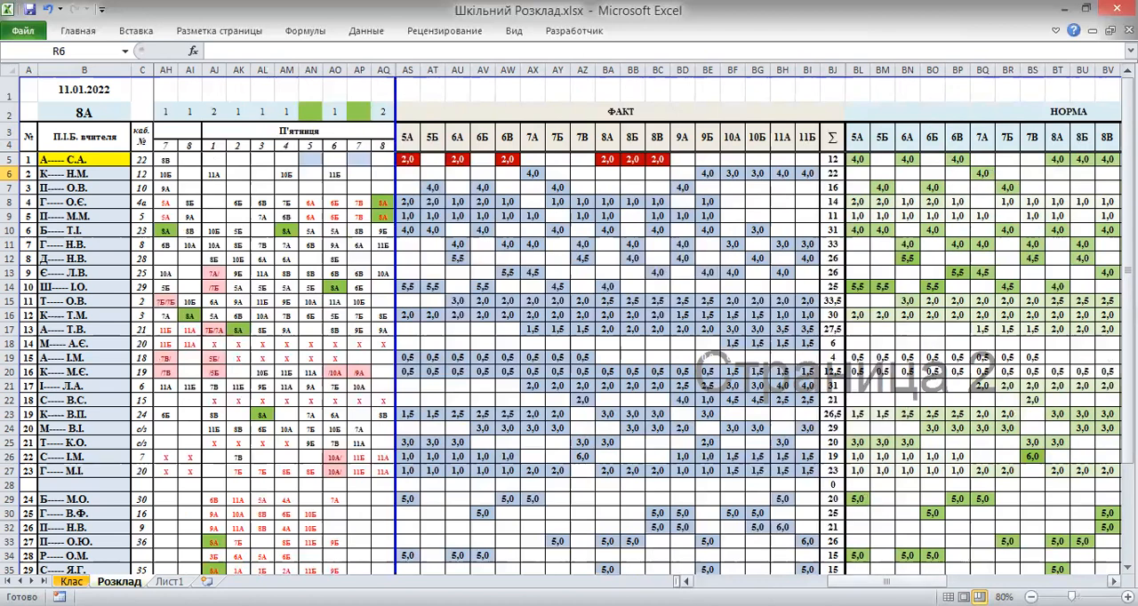
scroll(586, 283, "right", 1)
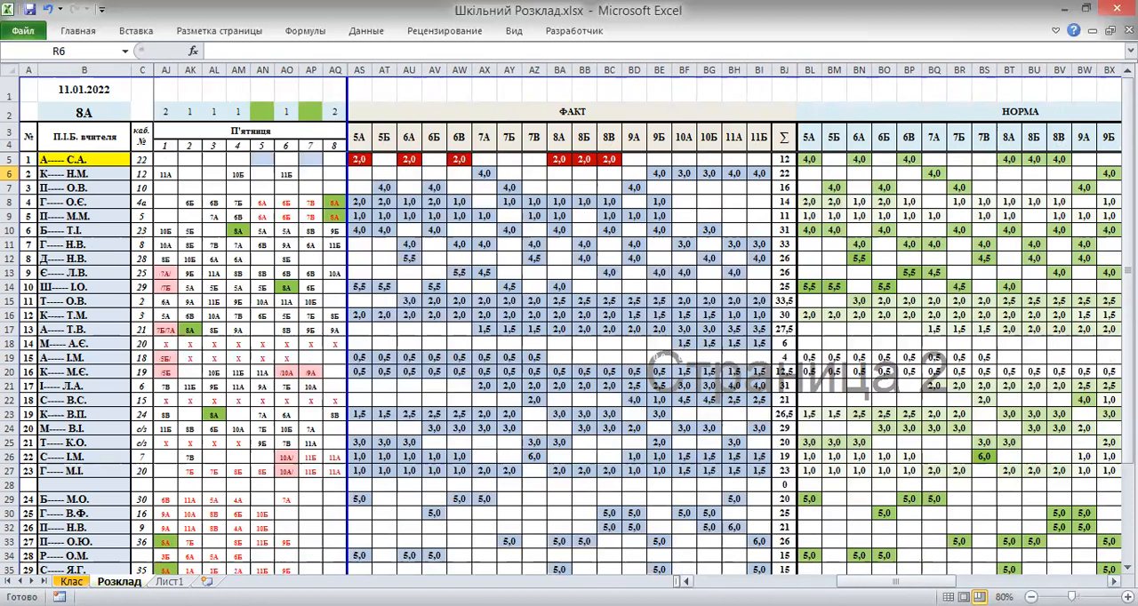
left_click_drag(926, 582, 864, 582)
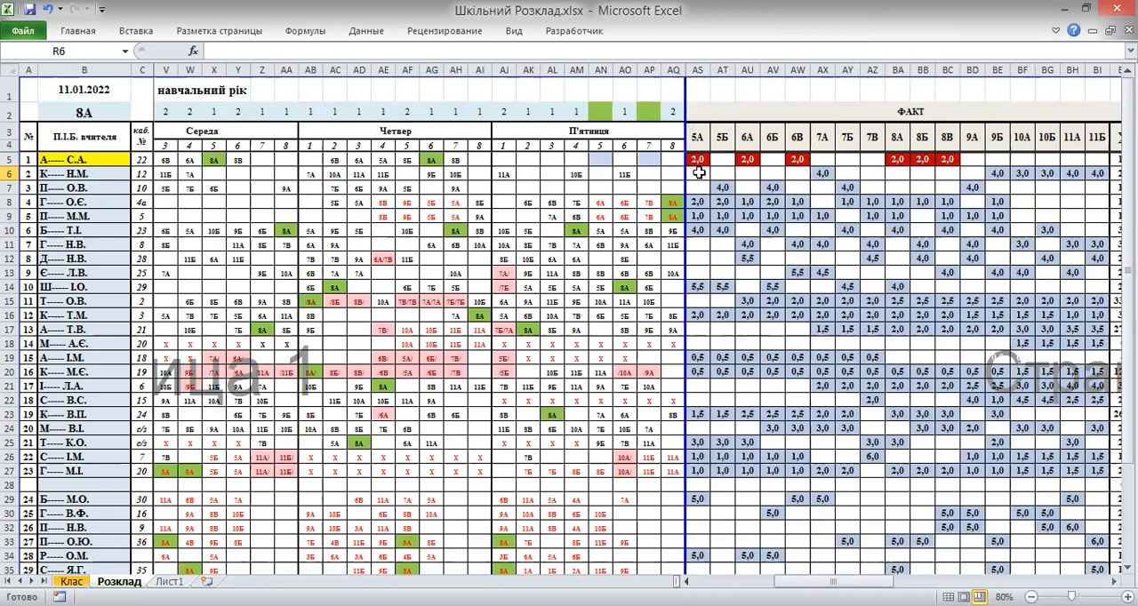
Switch the timetable's class selection in B2 to 5А
left_click(89, 110)
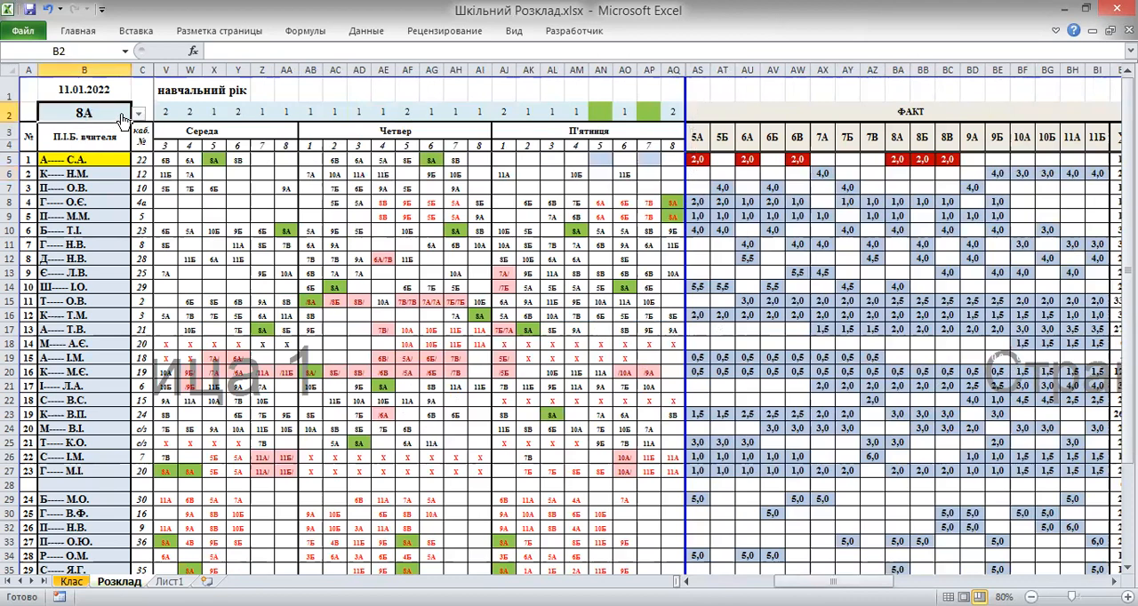
left_click(138, 114)
scroll(140, 160, "down", 3)
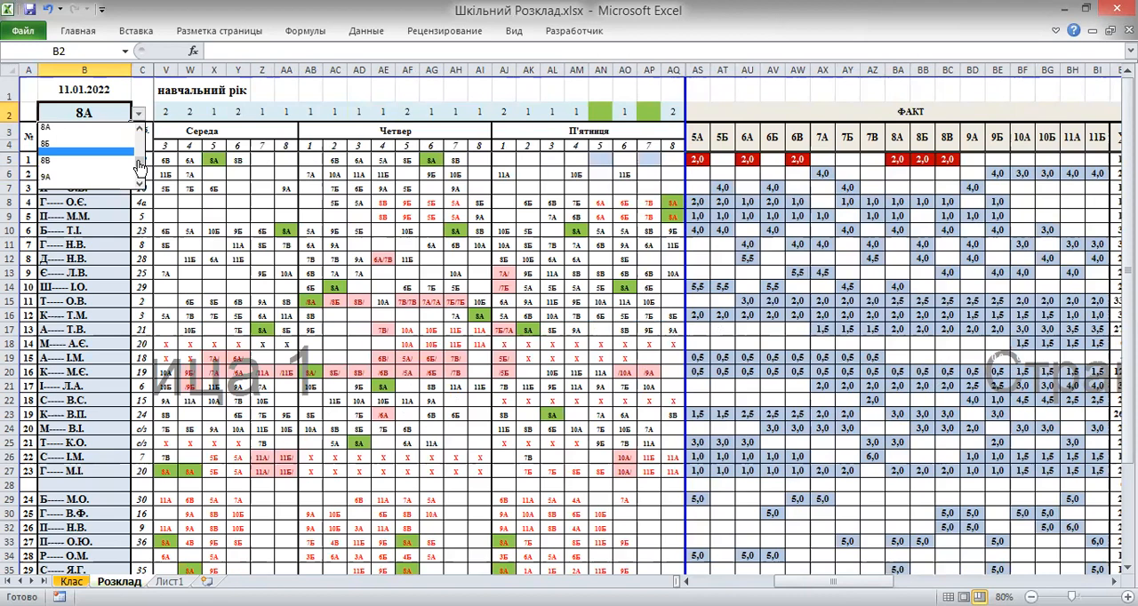
scroll(140, 160, "up", 5)
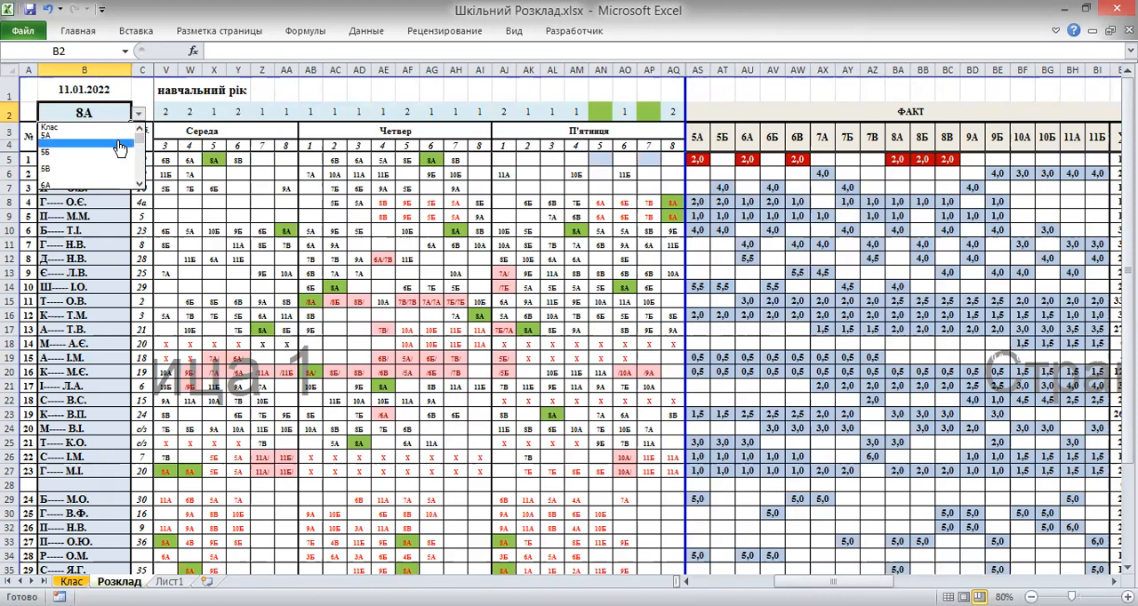
left_click(120, 140)
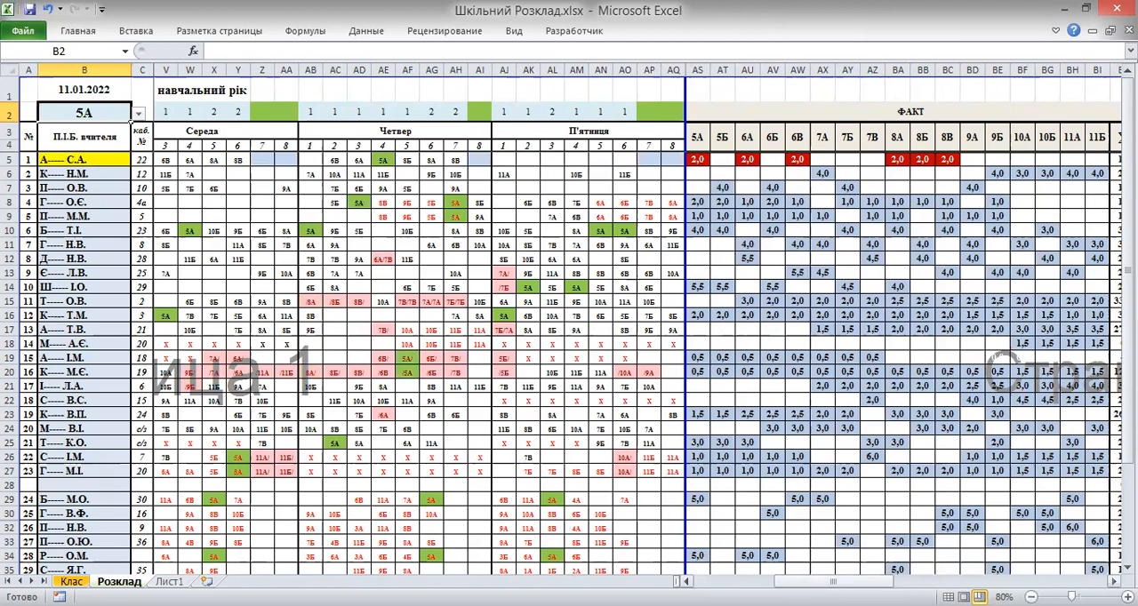
Assign 5А to the first teacher's Monday lesson 4 and Tuesday lesson 3 cells
left_click_drag(808, 581, 692, 582)
left_click(233, 158)
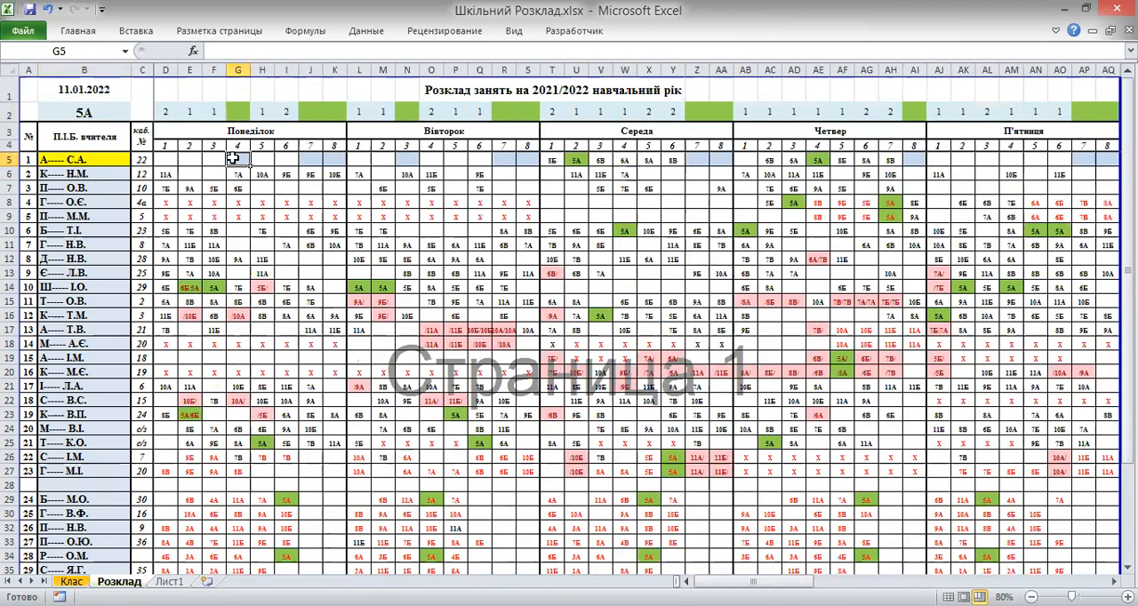
type("5А")
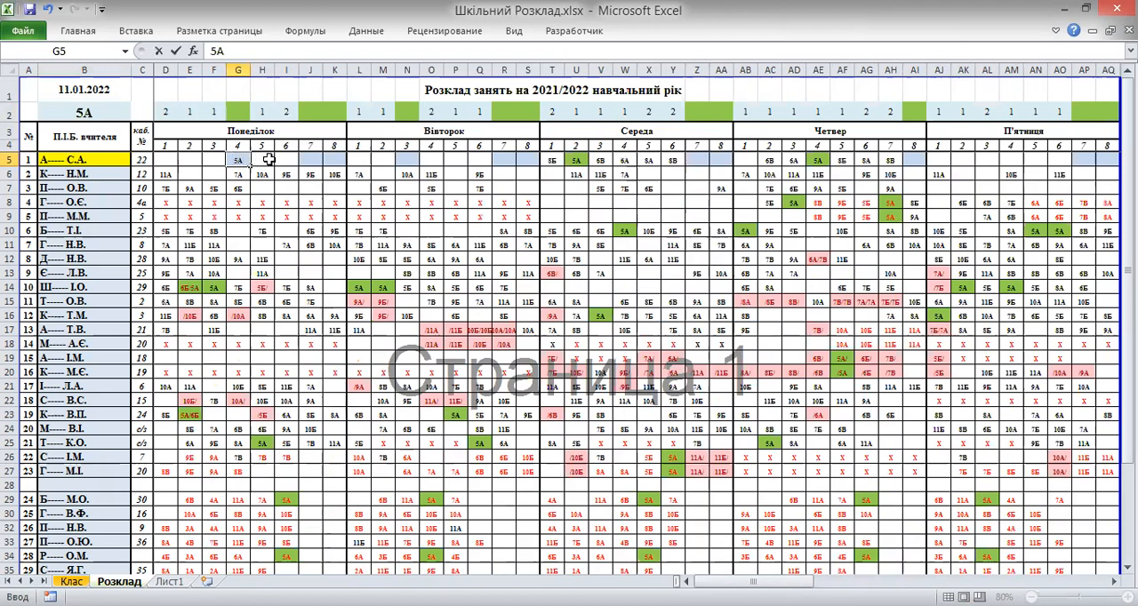
left_click(404, 159)
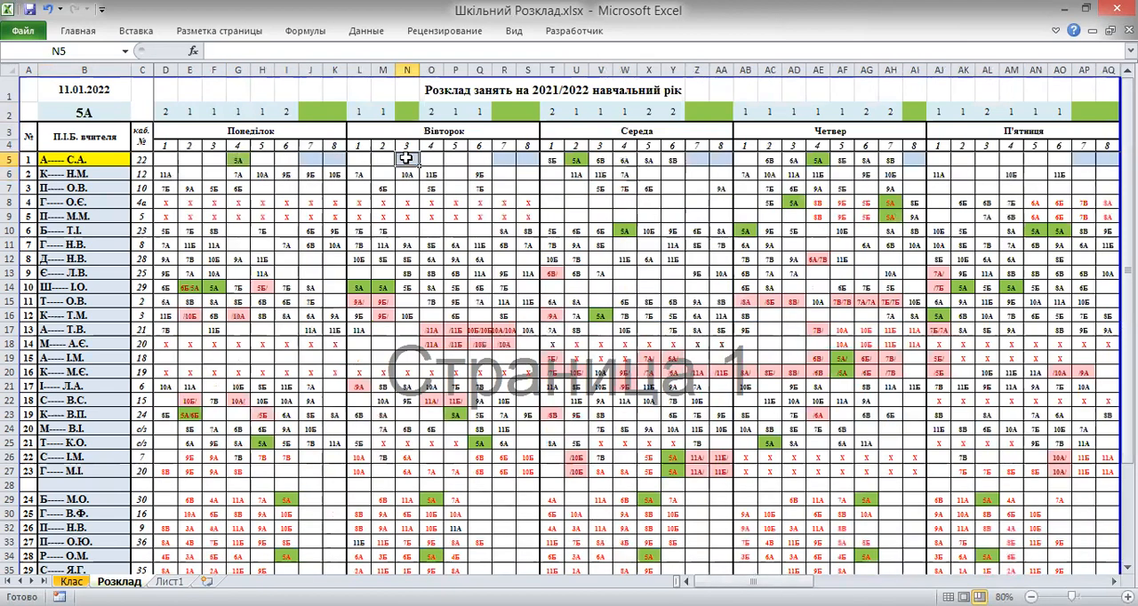
type("5A")
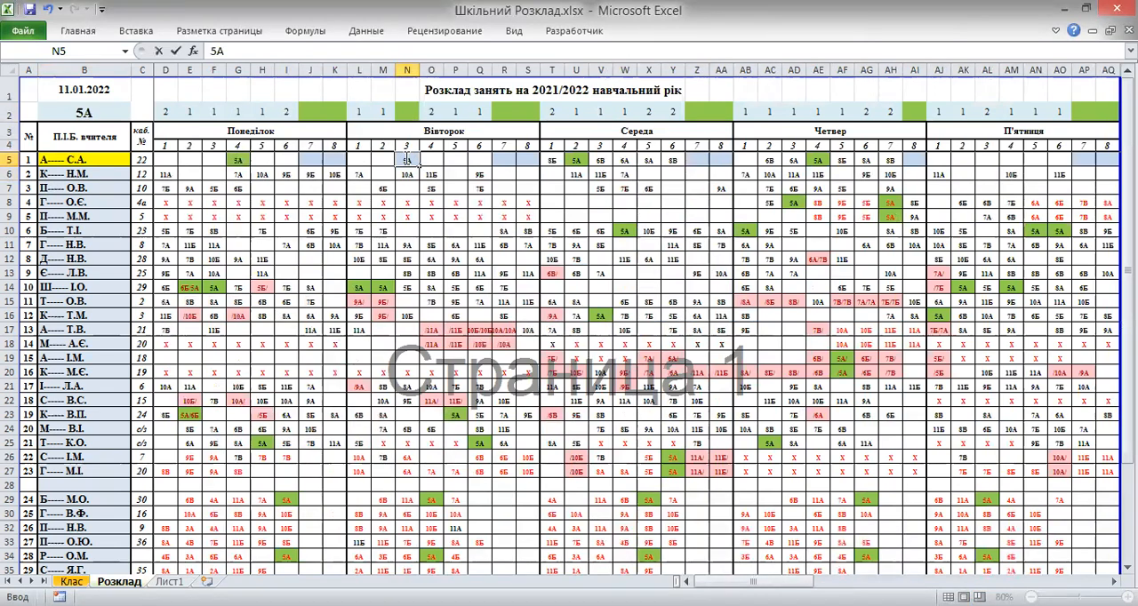
left_click(430, 159)
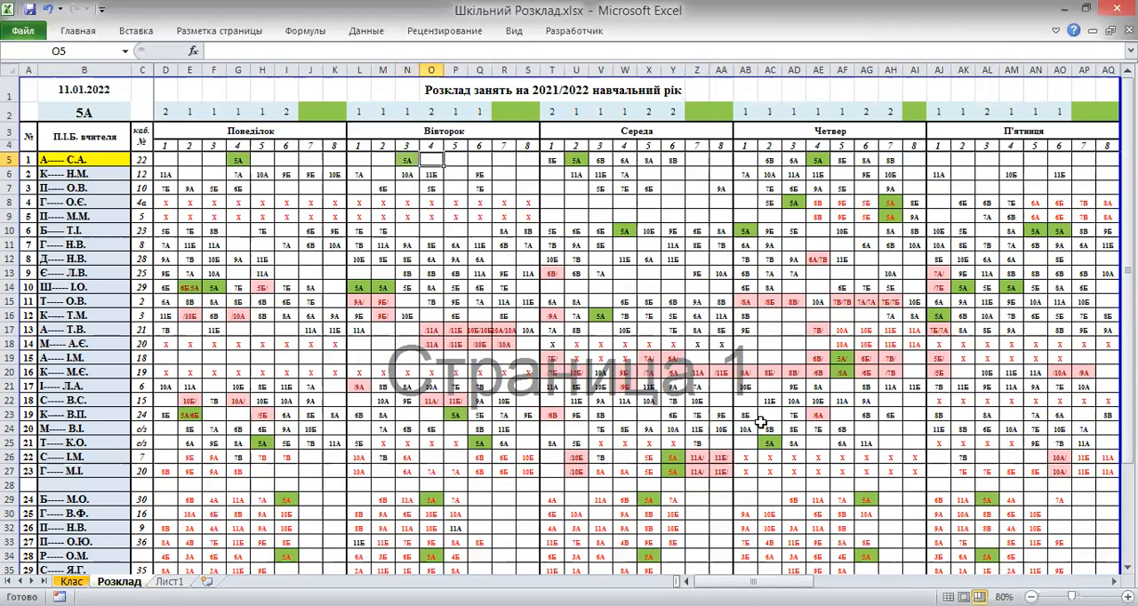
Switch the timetable's class selection in B2 to 6А
left_click_drag(754, 582, 817, 582)
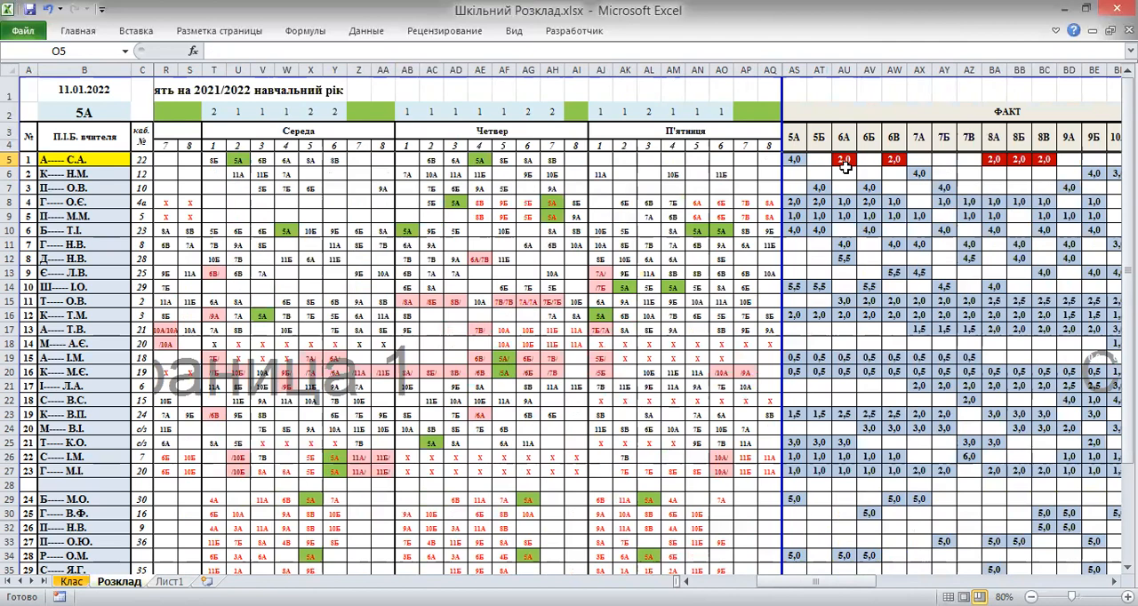
left_click(82, 113)
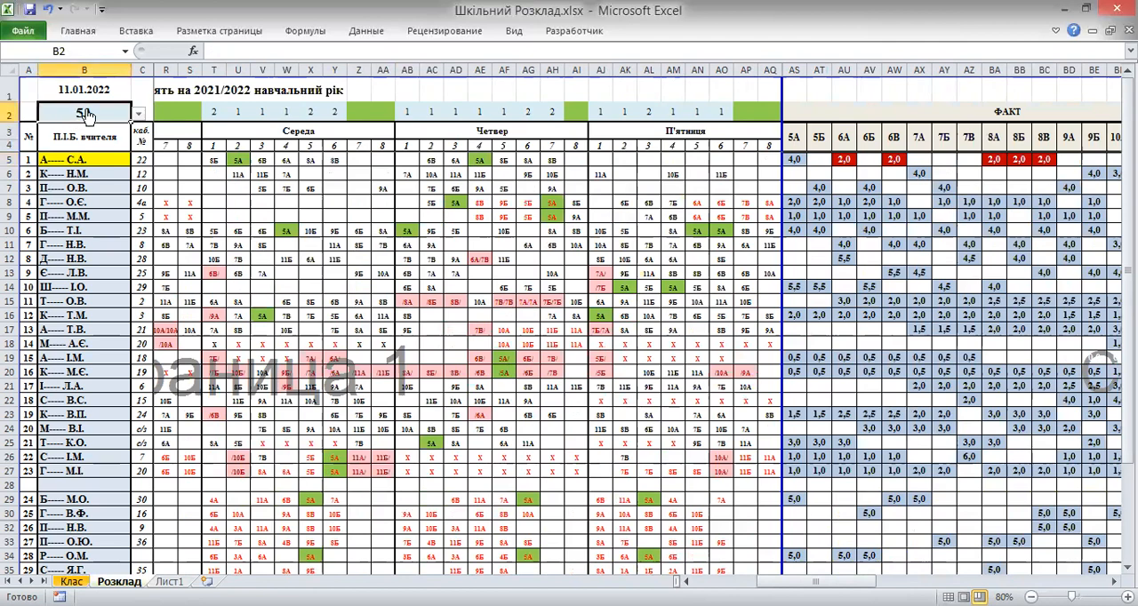
left_click(138, 118)
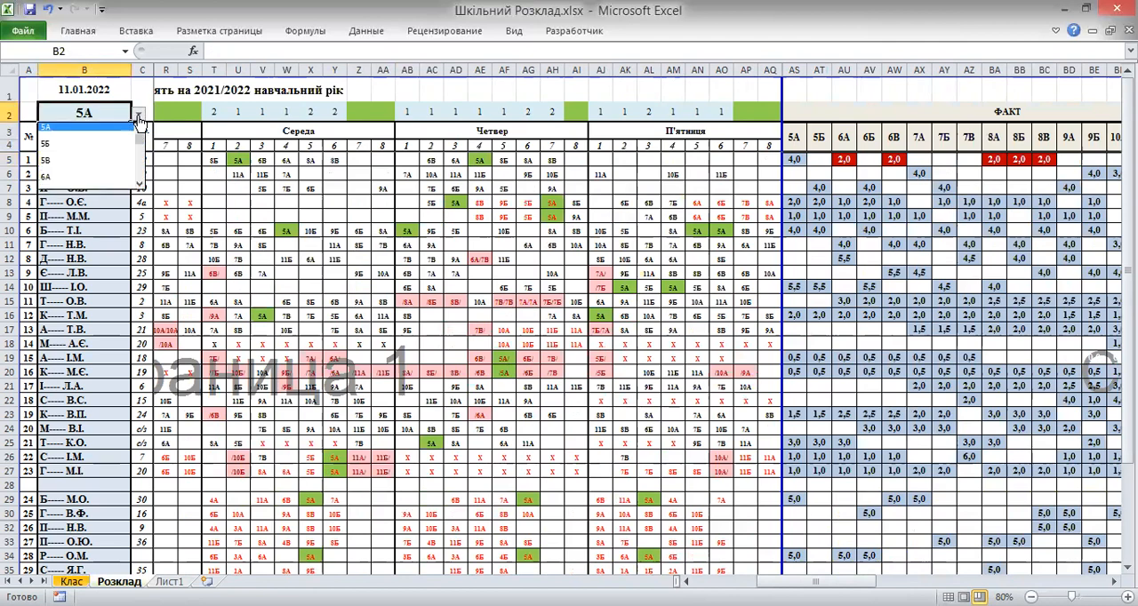
left_click(110, 182)
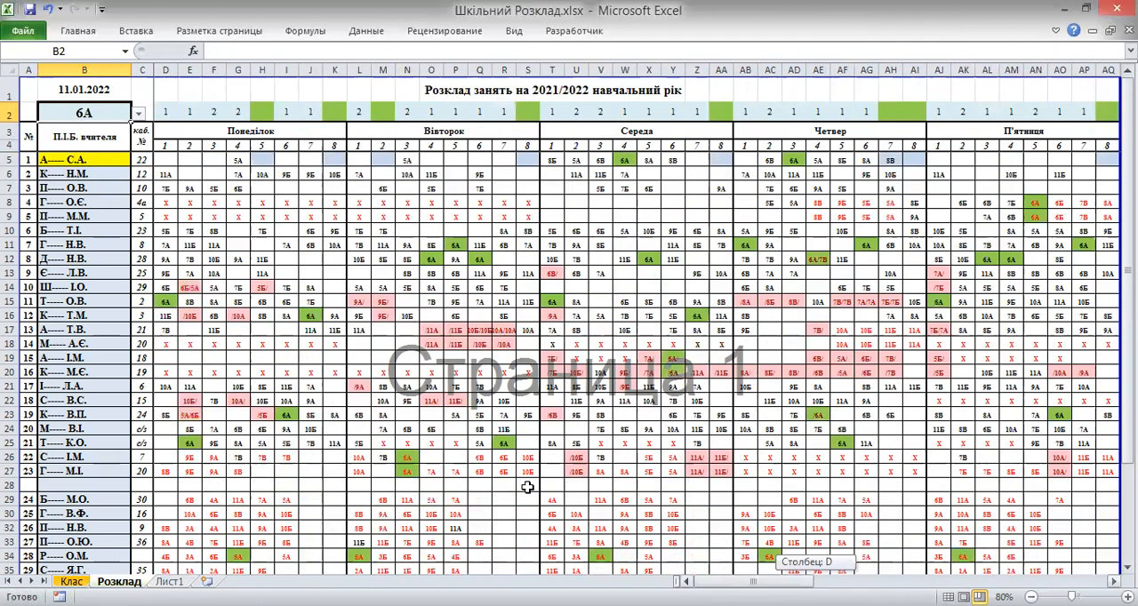
Assign 6А to the first teacher's Monday lesson 5 and Tuesday lesson 2 cells
left_click(261, 160)
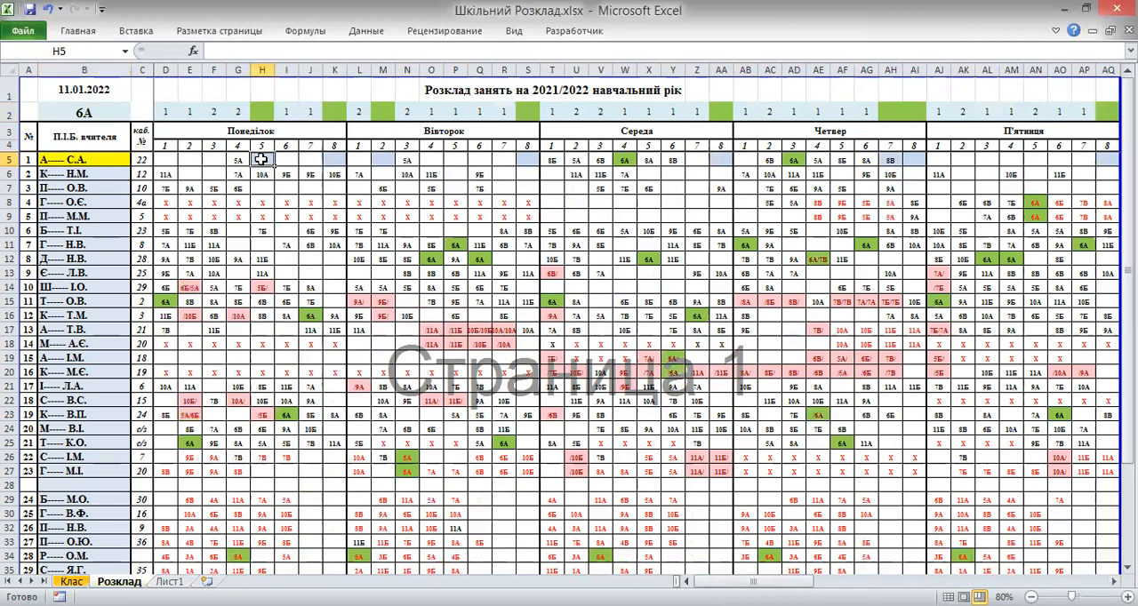
type("6А")
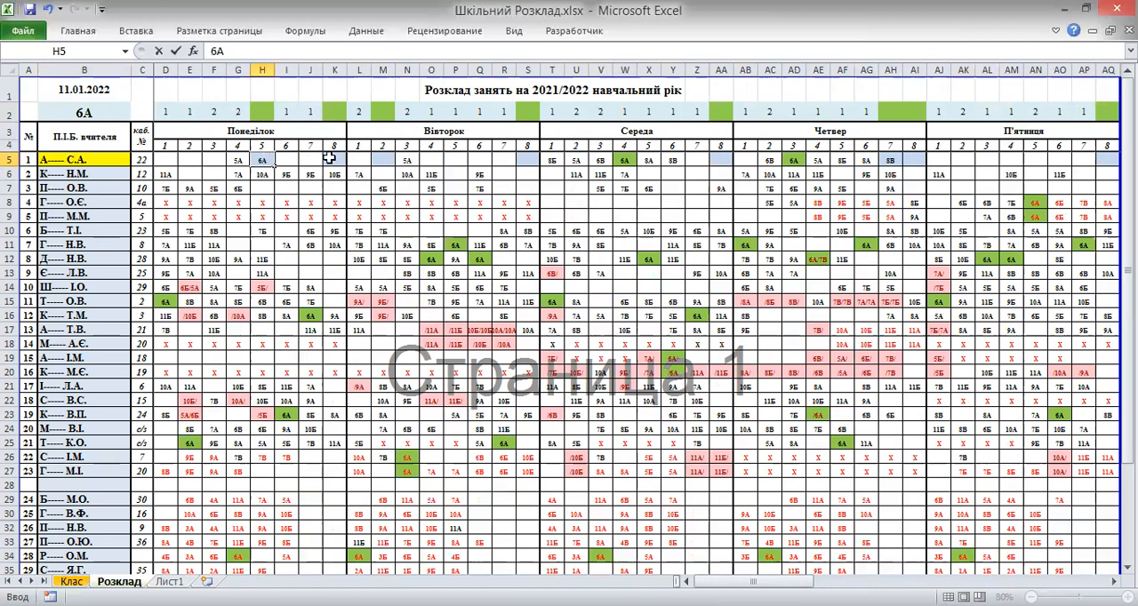
left_click(386, 157)
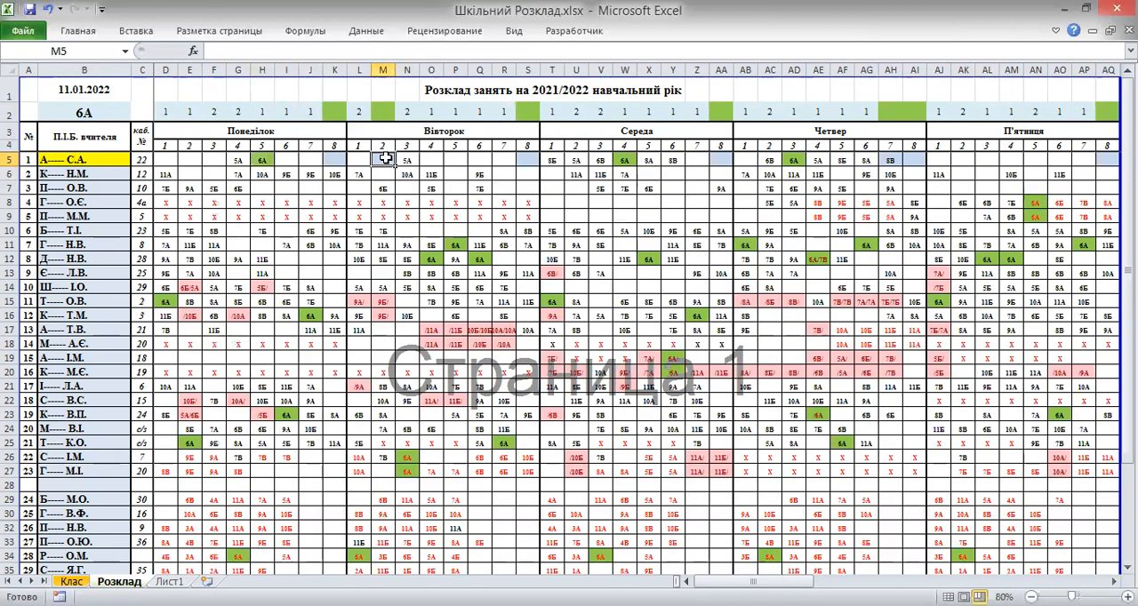
type("6А")
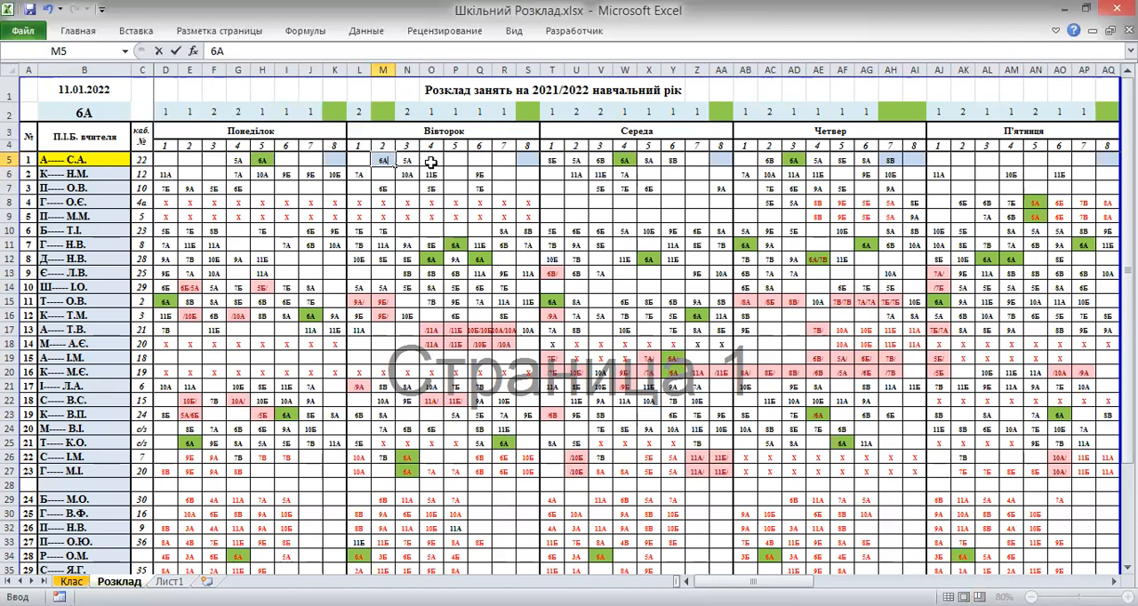
left_click(431, 160)
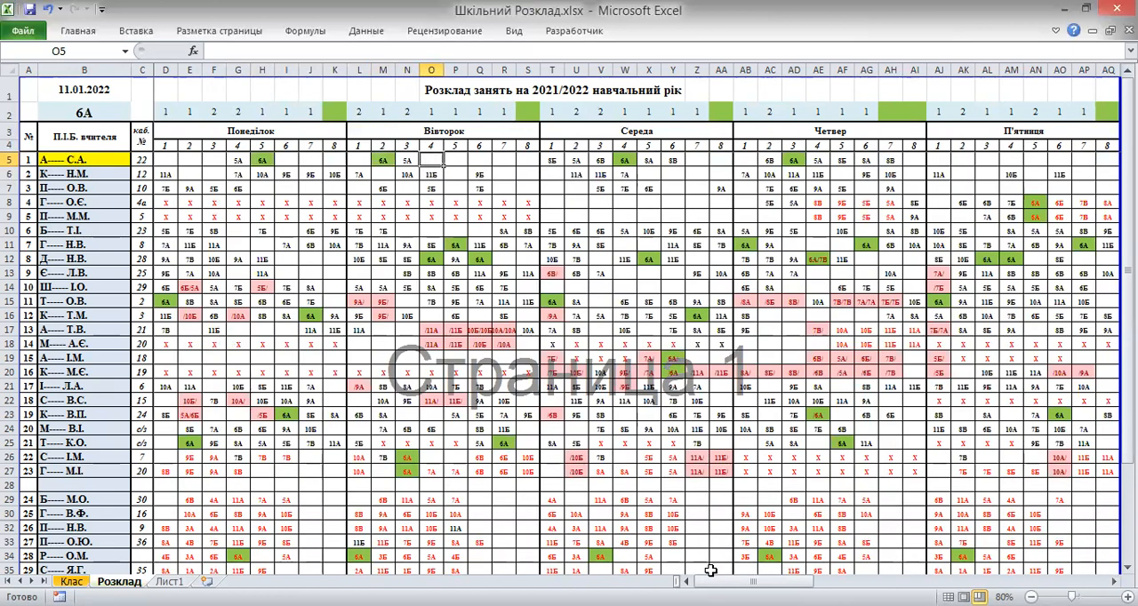
Switch the timetable's class selection in B2 to 6В
left_click_drag(710, 582, 813, 582)
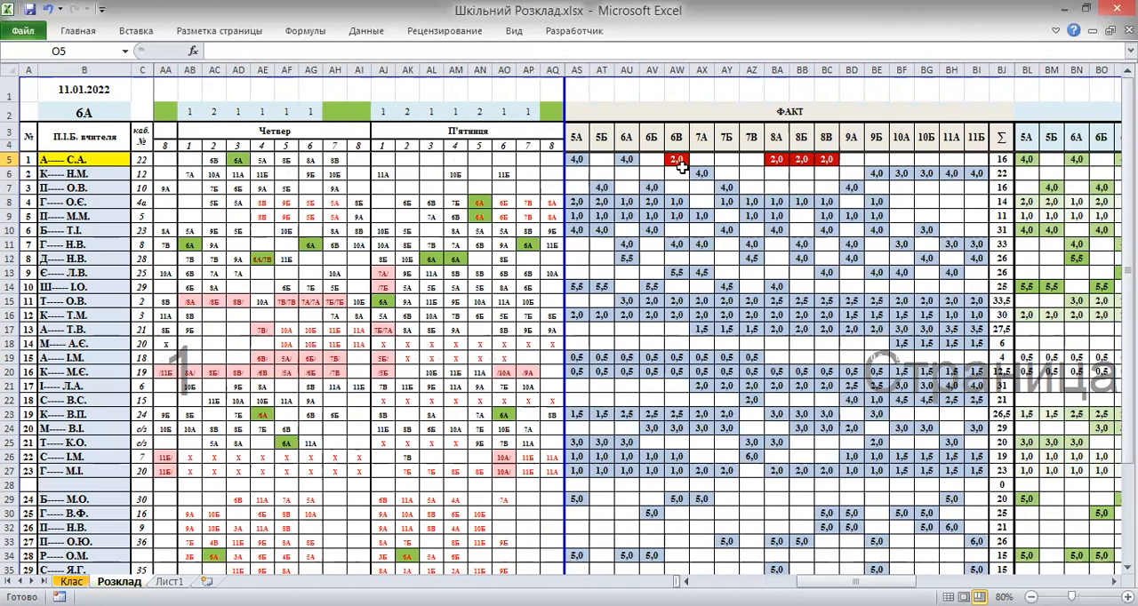
left_click(116, 113)
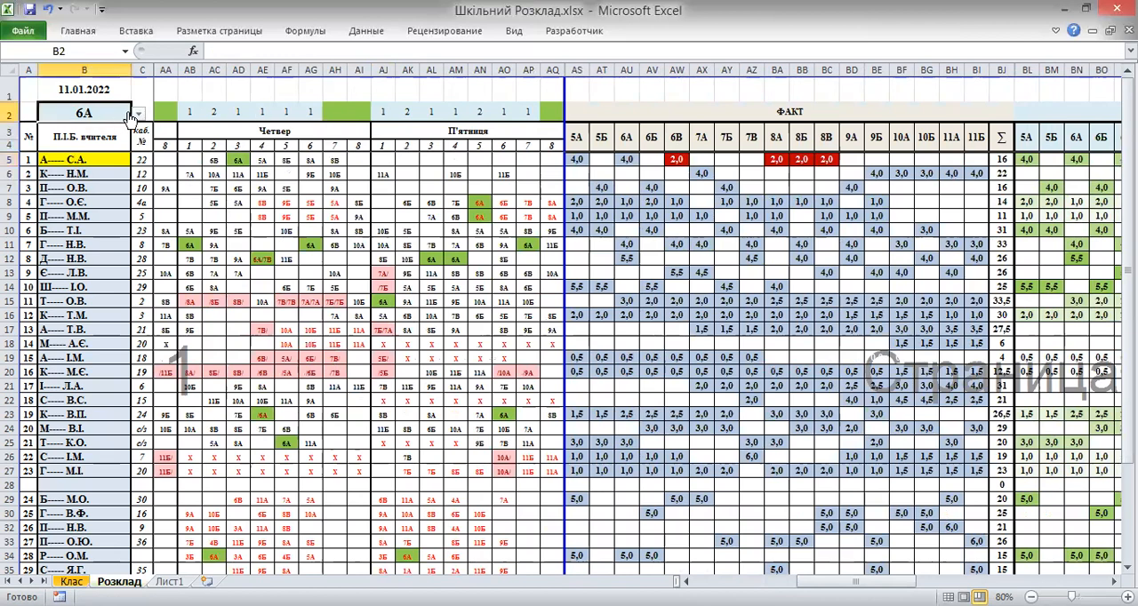
left_click(139, 114)
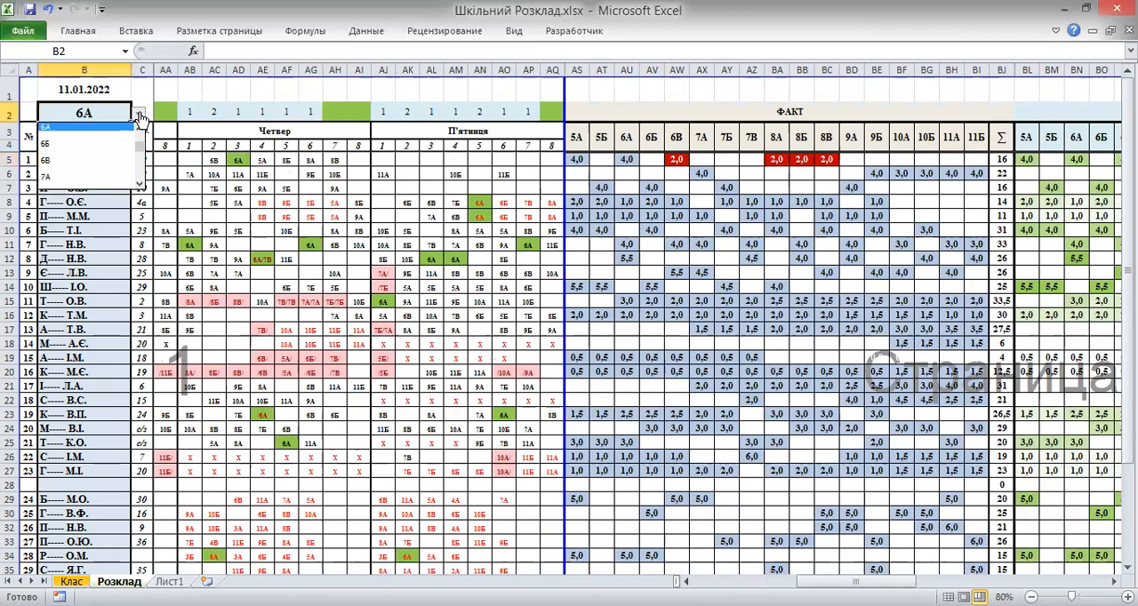
left_click(105, 161)
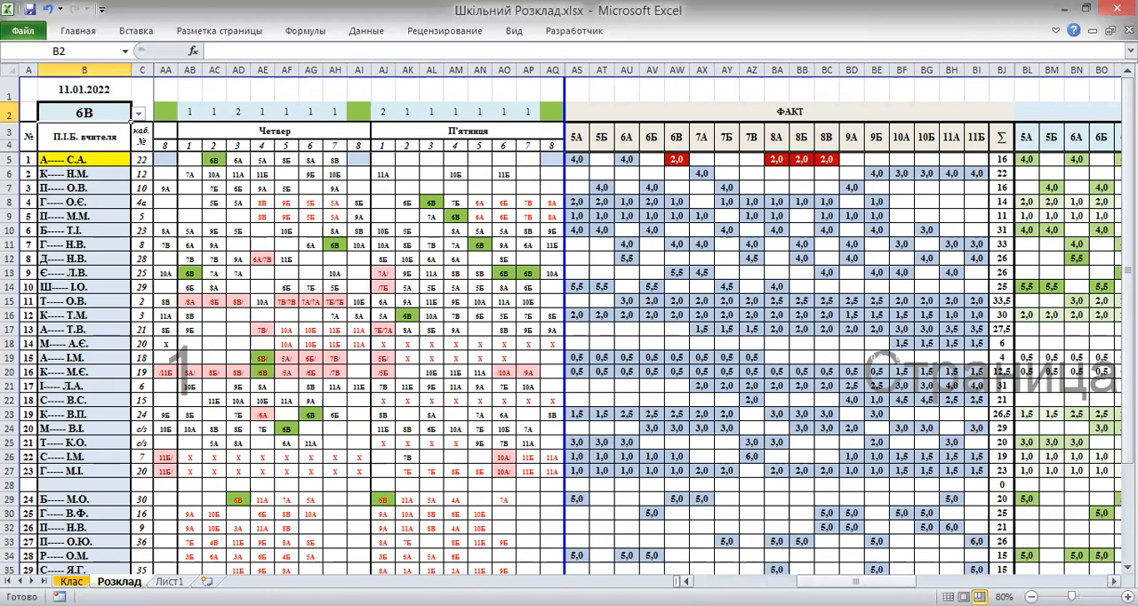
Assign 6В to the first teacher's Monday lesson 1 and Tuesday lesson 4 cells
left_click_drag(855, 582, 659, 559)
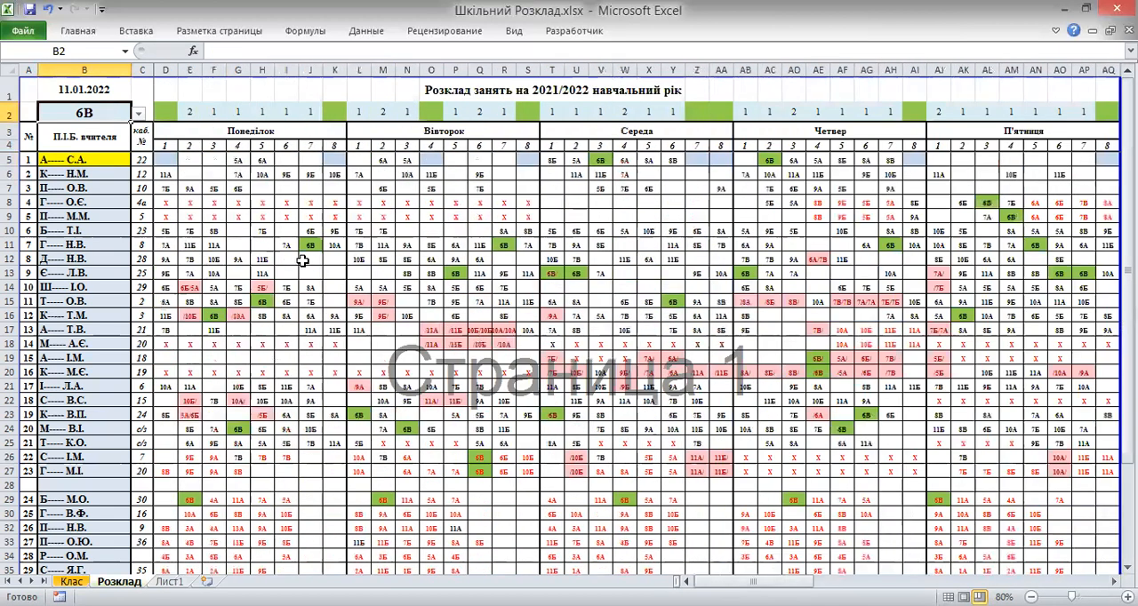
left_click(163, 159)
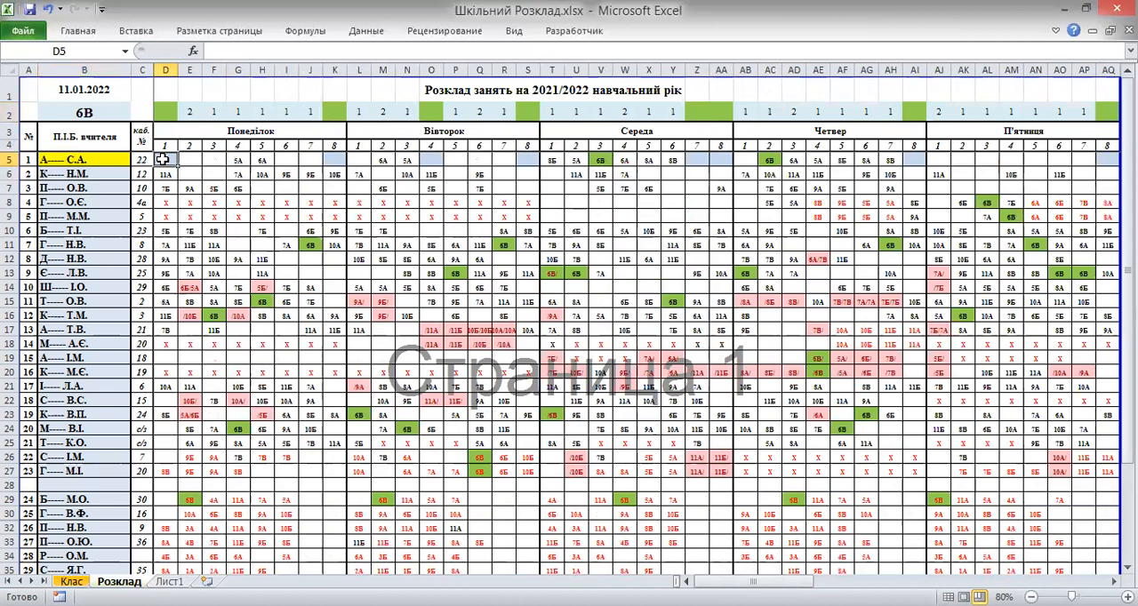
type("6")
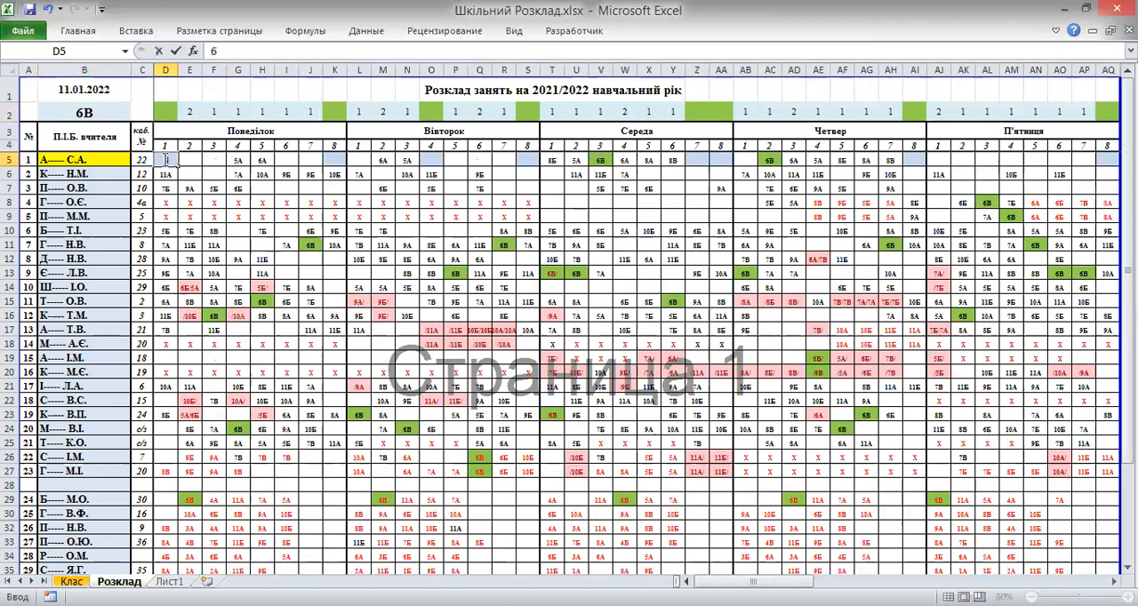
type("В")
left_click(430, 159)
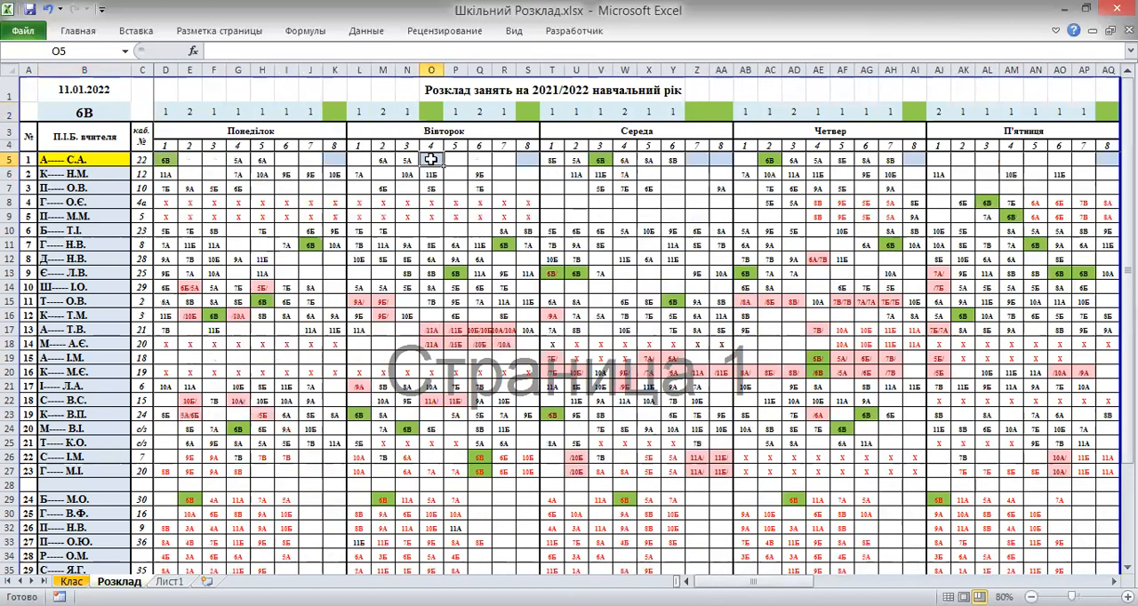
type("6В")
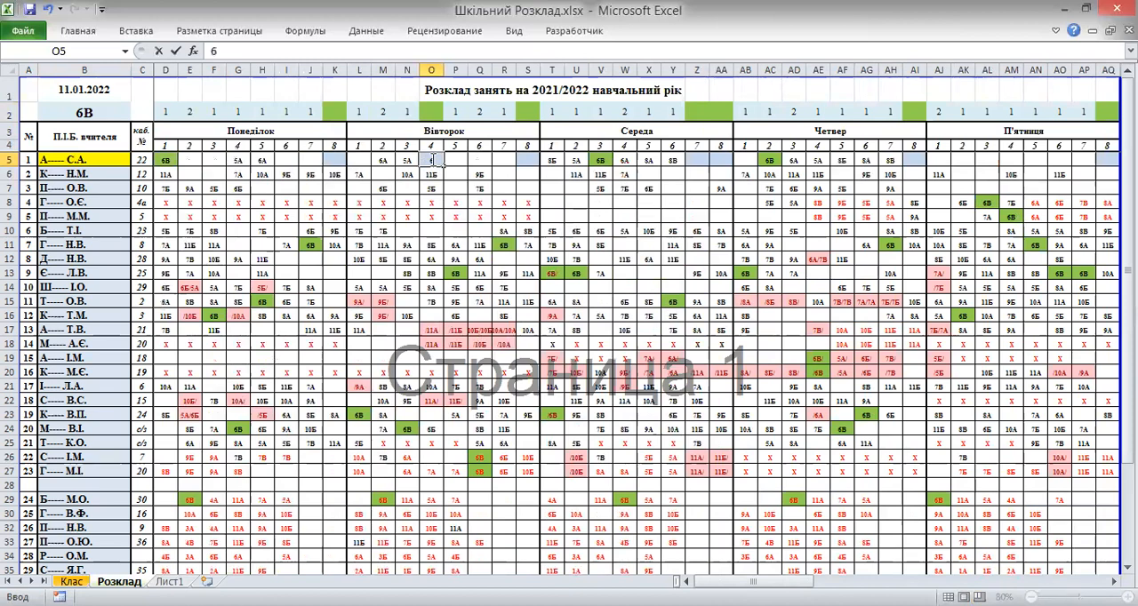
left_click(470, 159)
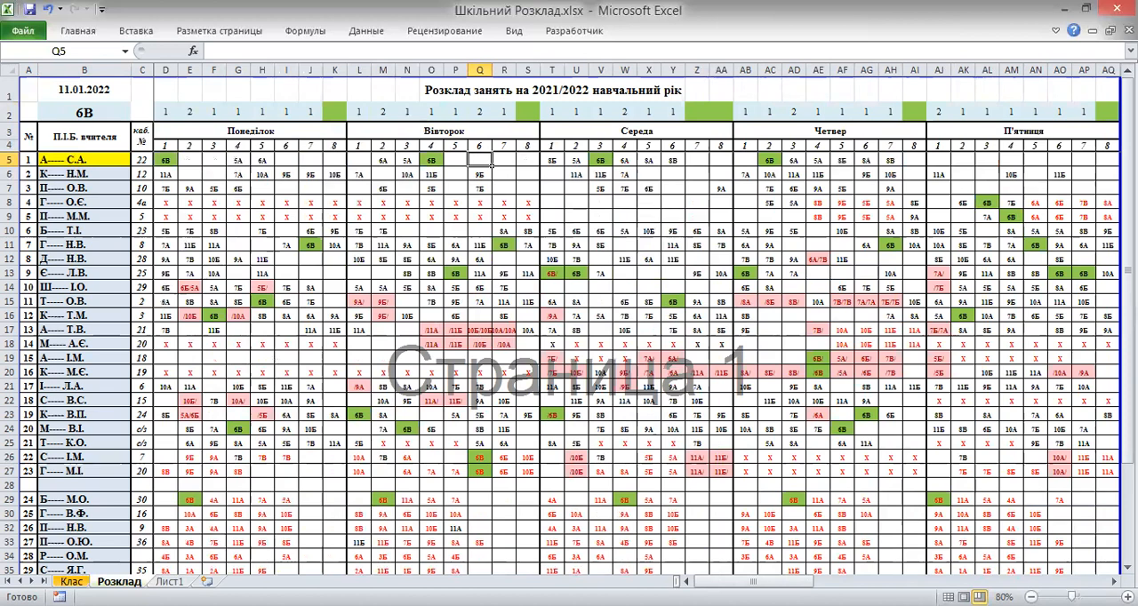
Switch the timetable's class selection in B2 to 8А
left_click_drag(747, 582, 907, 582)
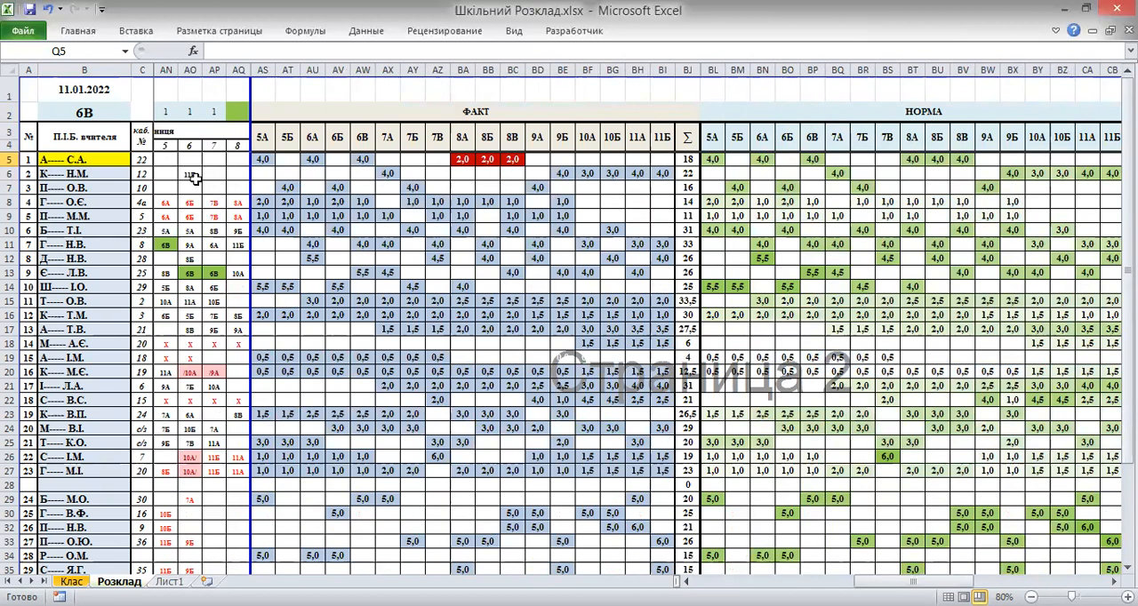
left_click(102, 112)
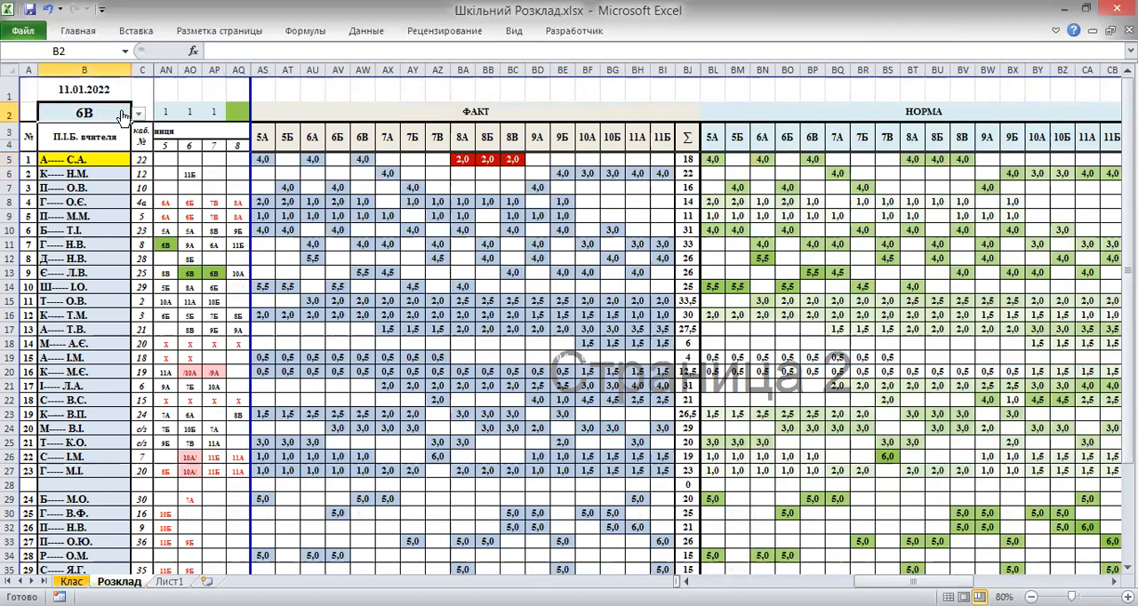
left_click(139, 113)
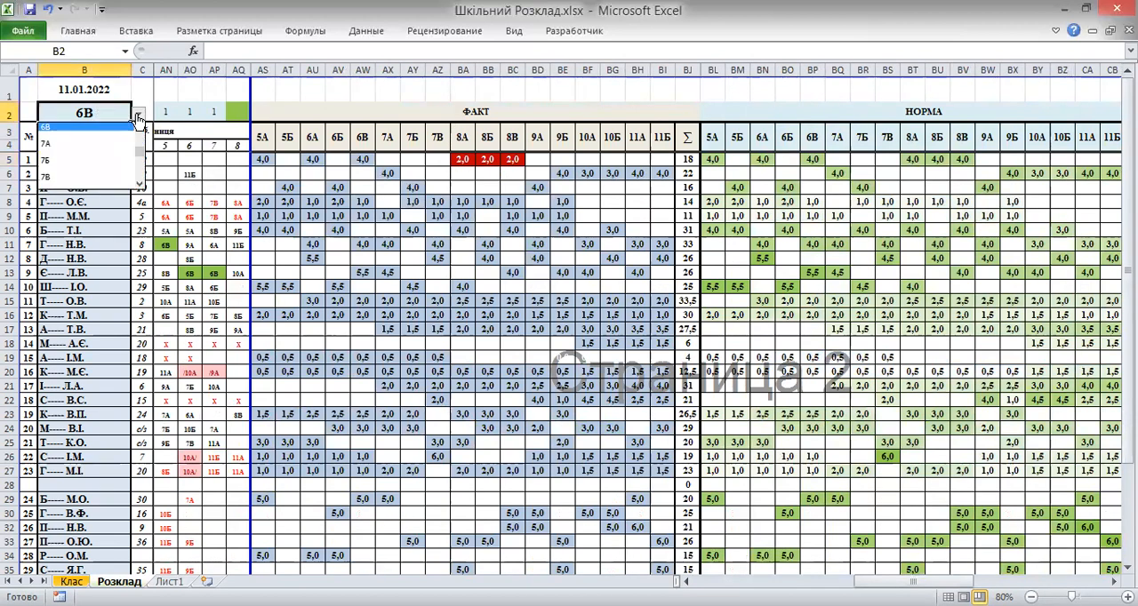
left_click(139, 185)
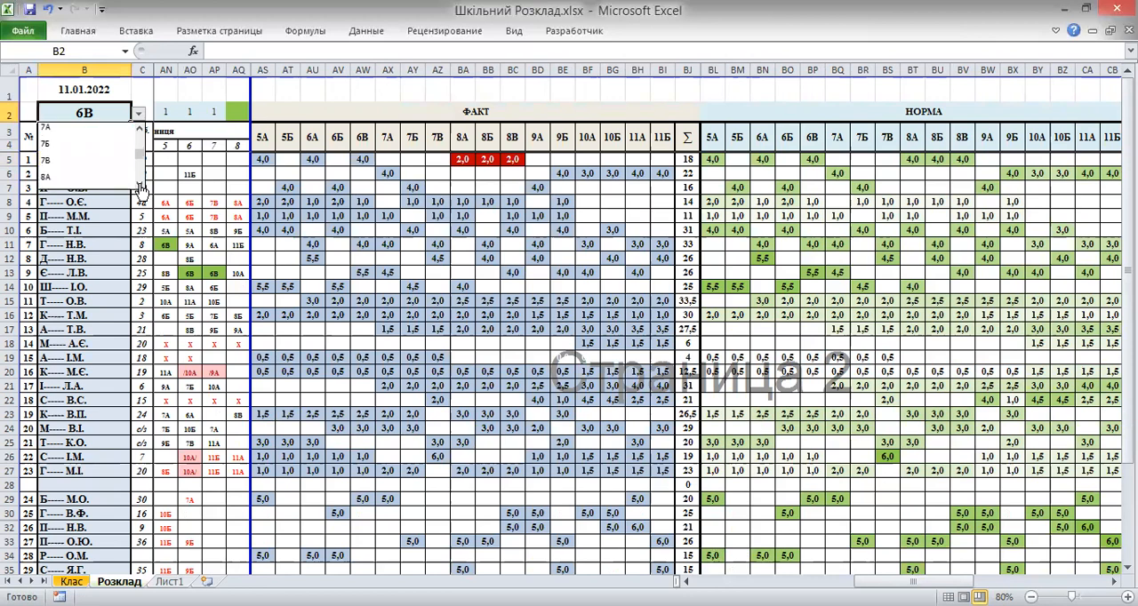
left_click(138, 185)
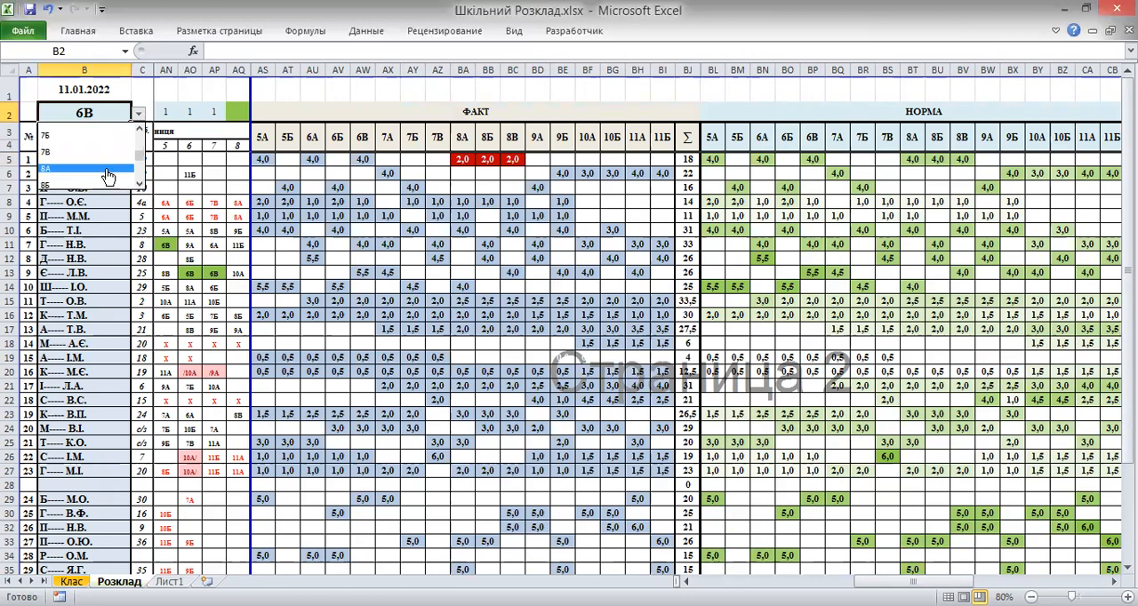
left_click(107, 174)
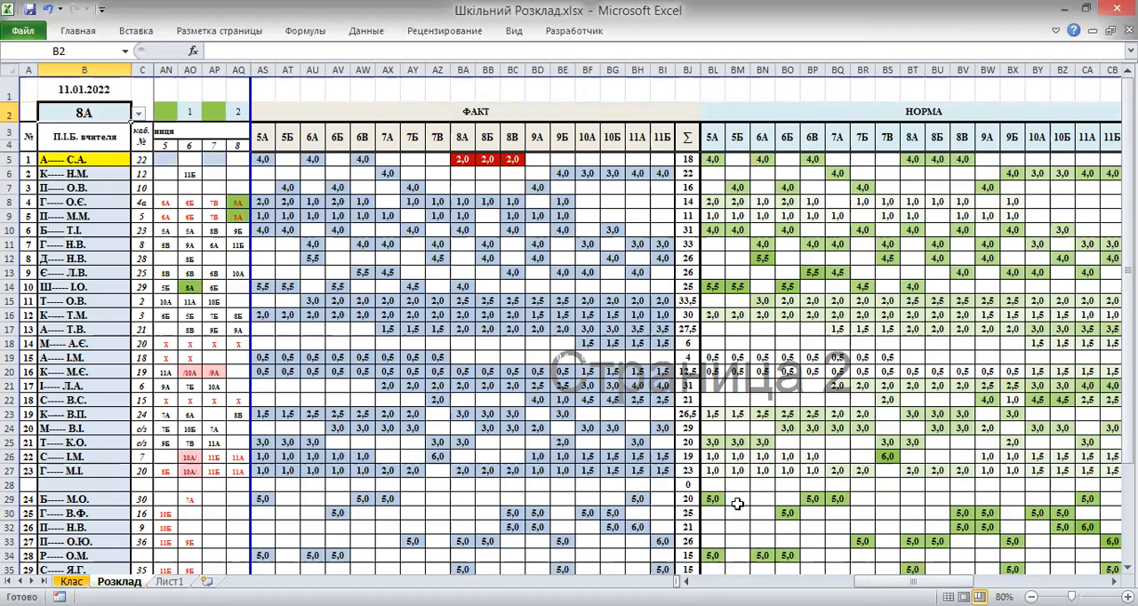
Assign 8А to the first teacher's Monday lesson 2 and Tuesday lesson 1 cells
scroll(483, 507, "left", 12)
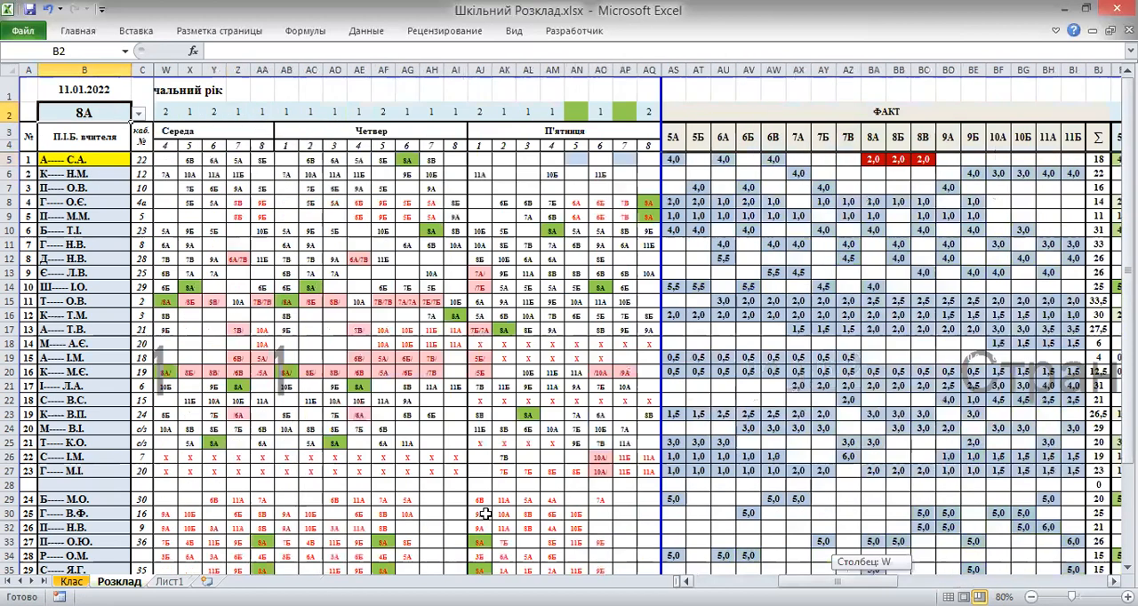
left_click(189, 160)
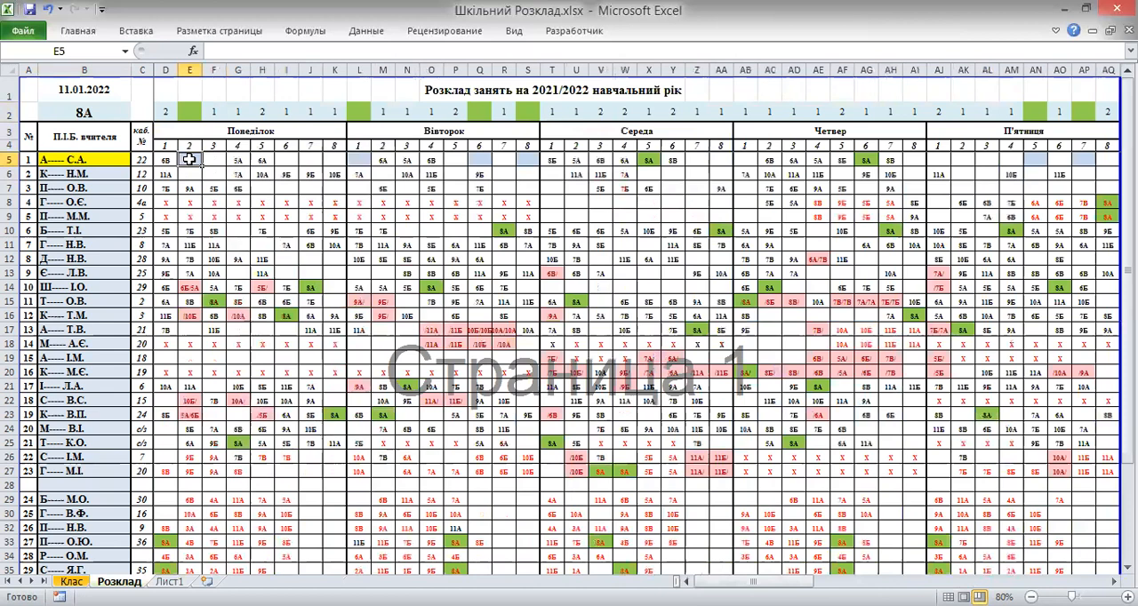
type("8A")
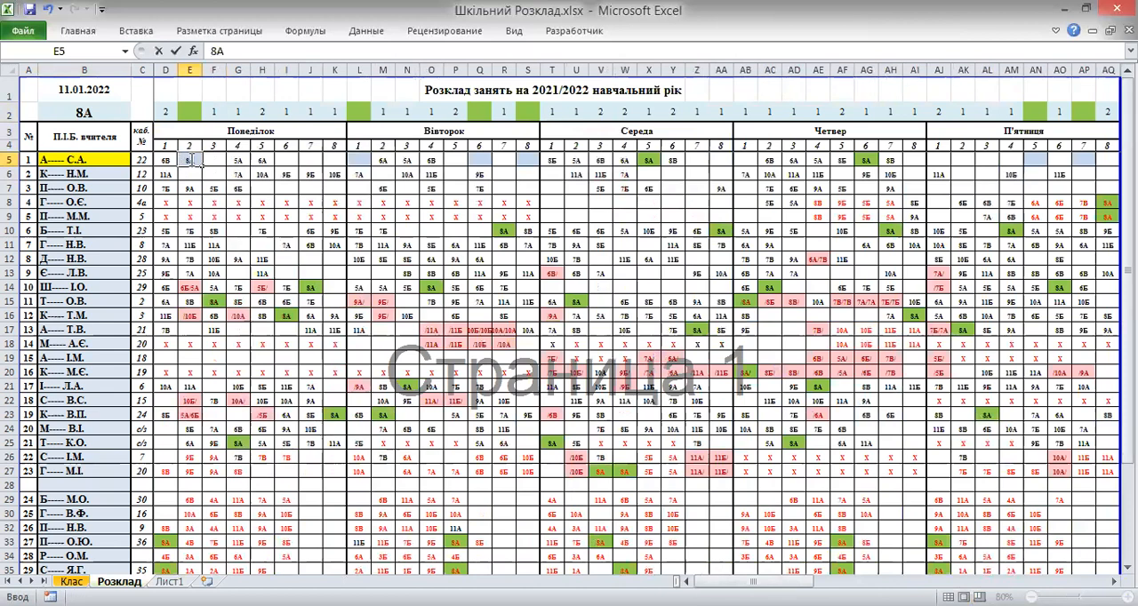
left_click(356, 161)
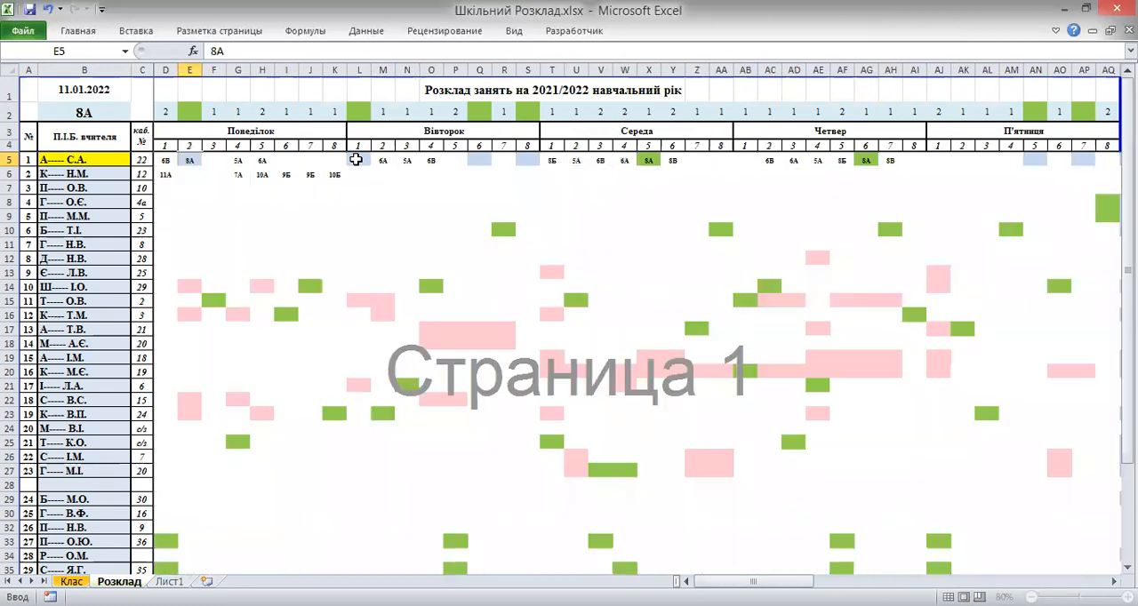
type("8A")
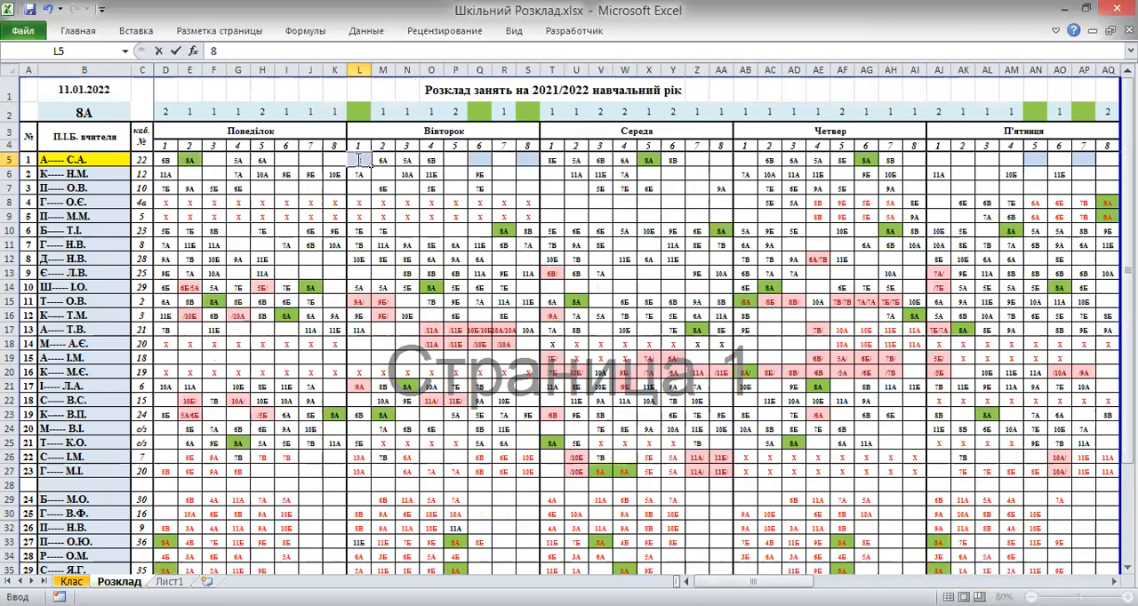
left_click(453, 159)
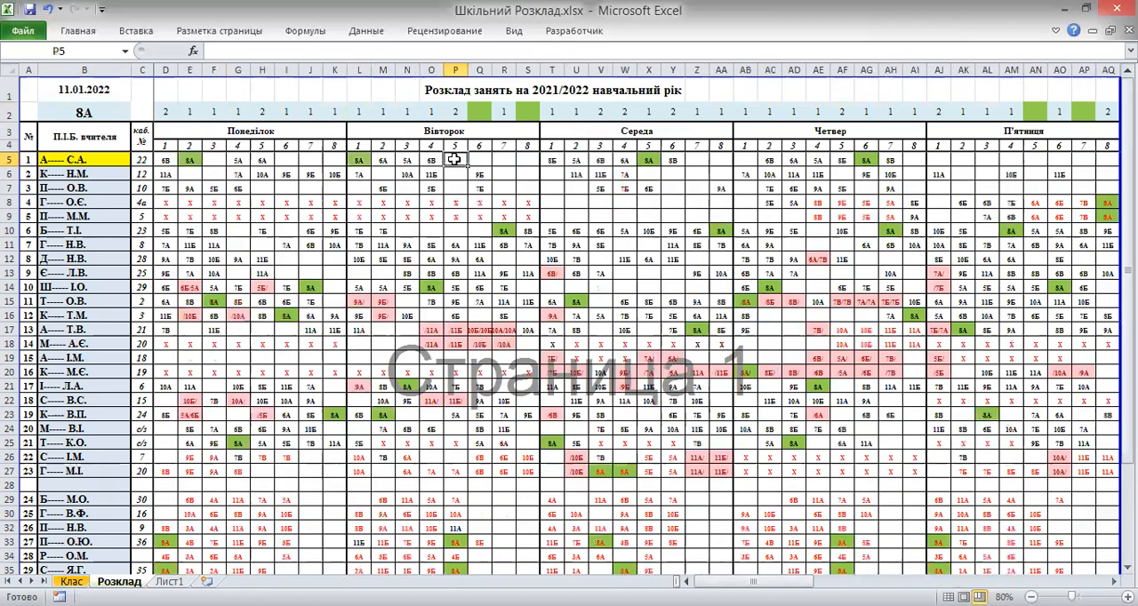
Switch the timetable's class selection in B2 to 8Б
left_click_drag(688, 582, 795, 582)
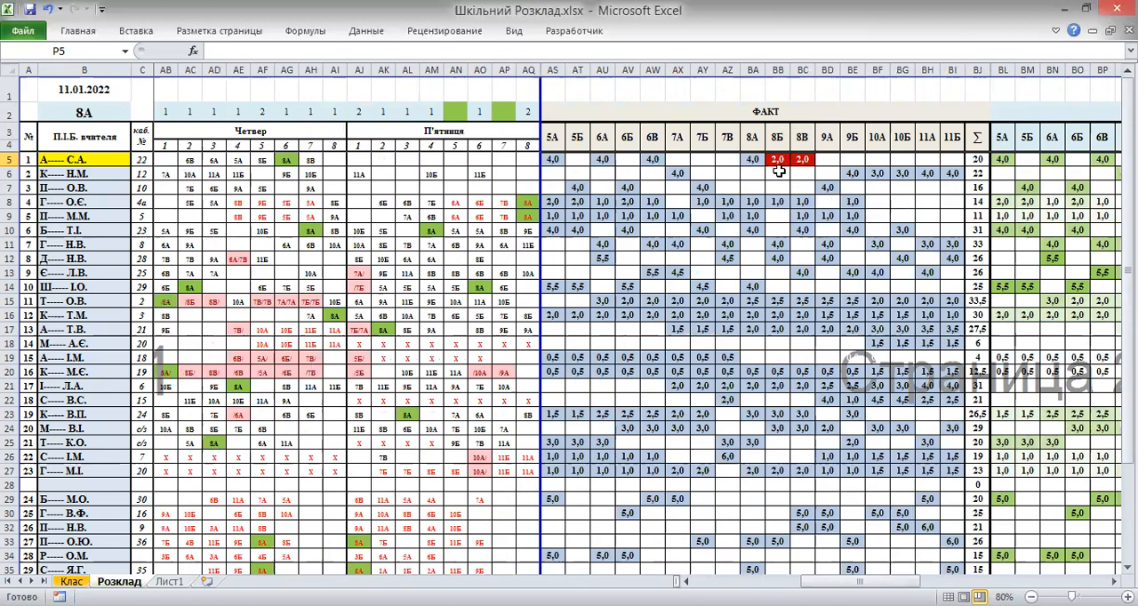
left_click(80, 111)
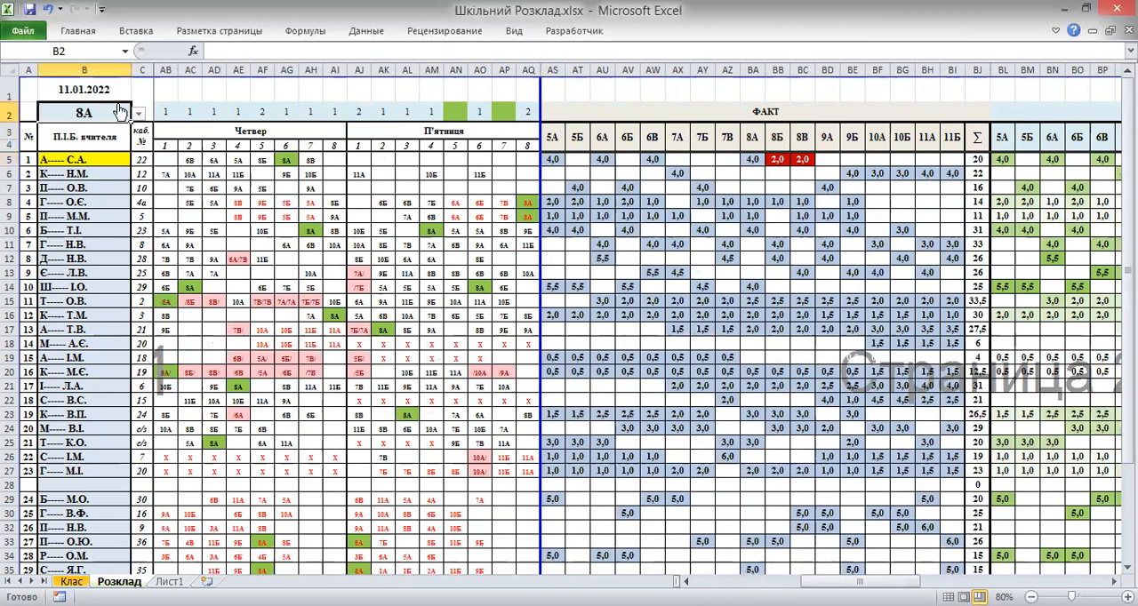
left_click(139, 114)
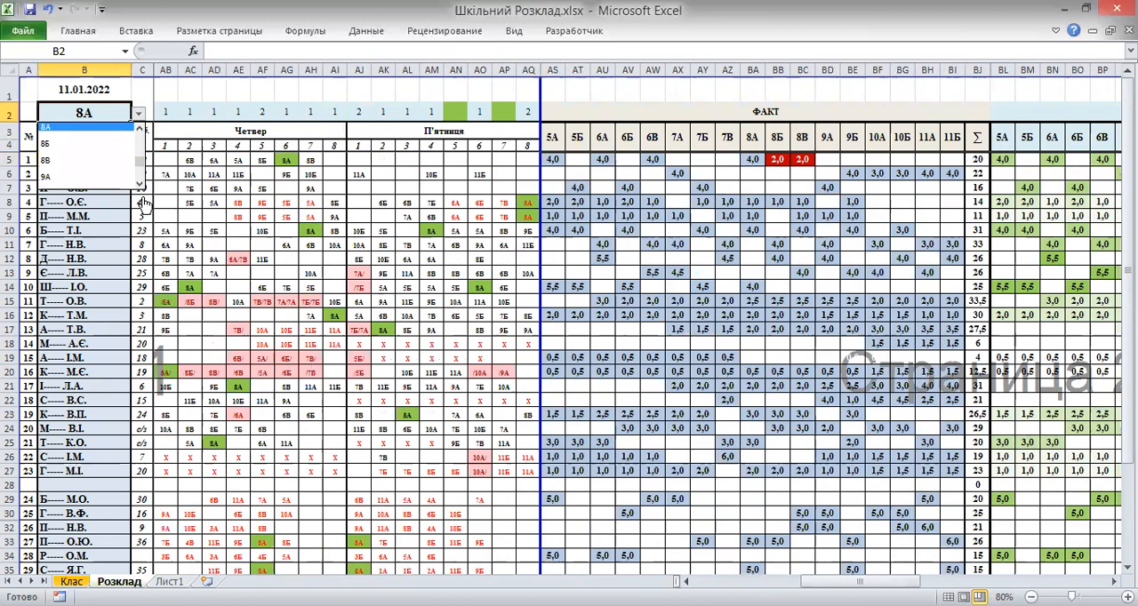
left_click(92, 152)
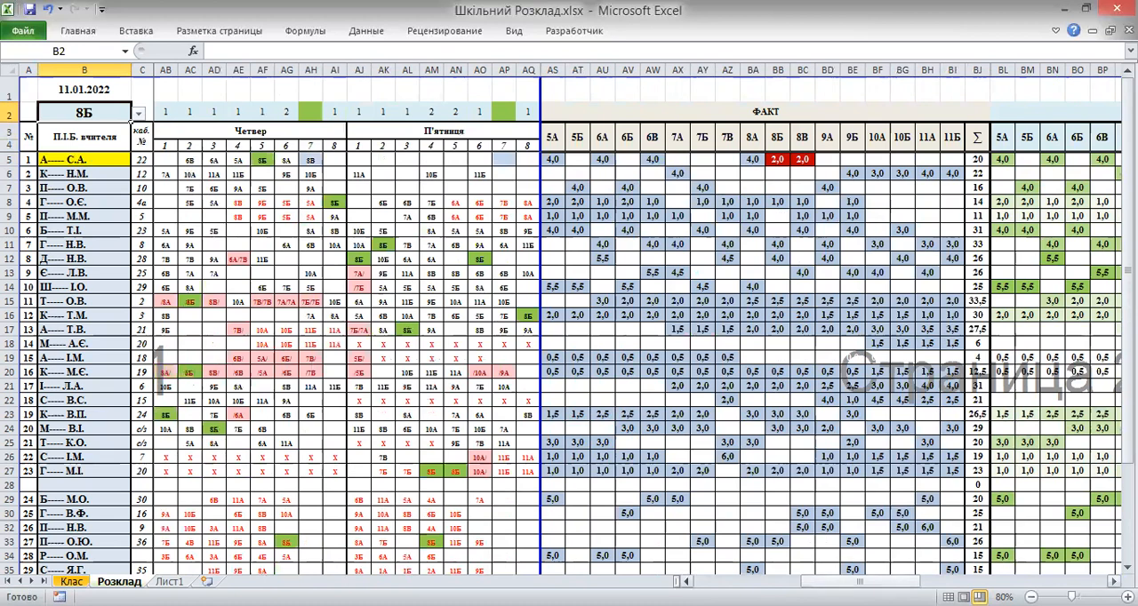
Assign 8Б to the first teacher's Monday lesson 3 cell
left_click_drag(711, 576, 630, 550)
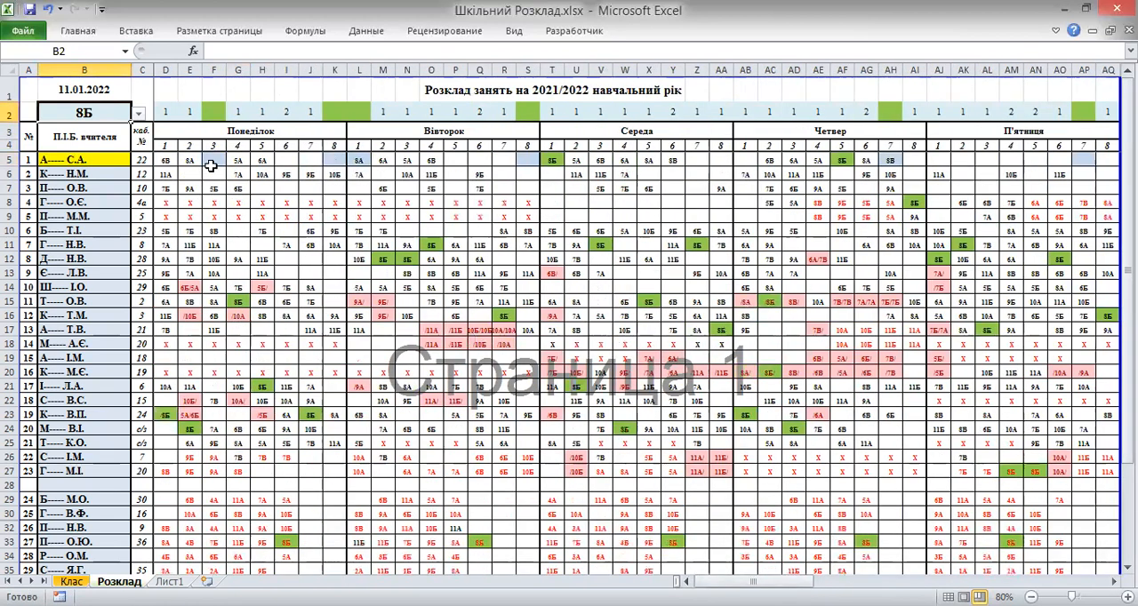
left_click(213, 162)
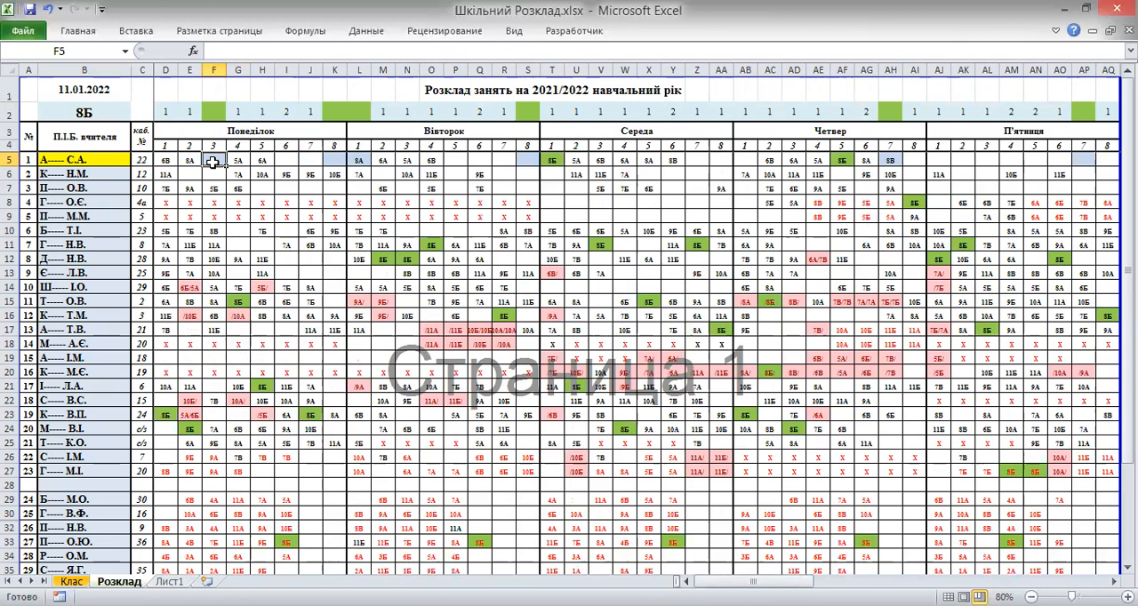
type("8")
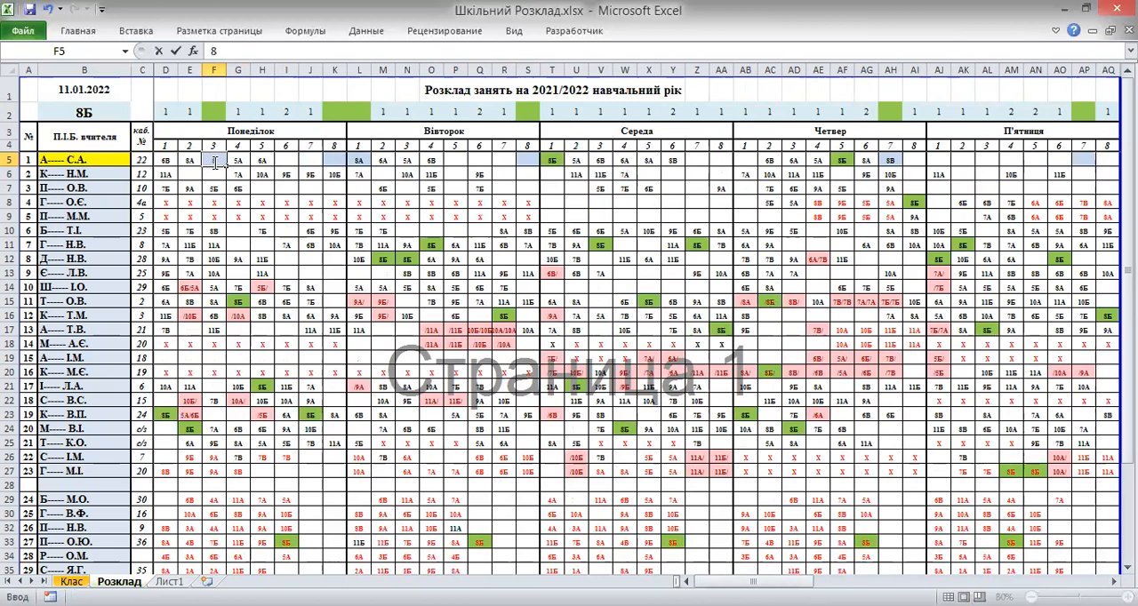
type("Б")
left_click(505, 160)
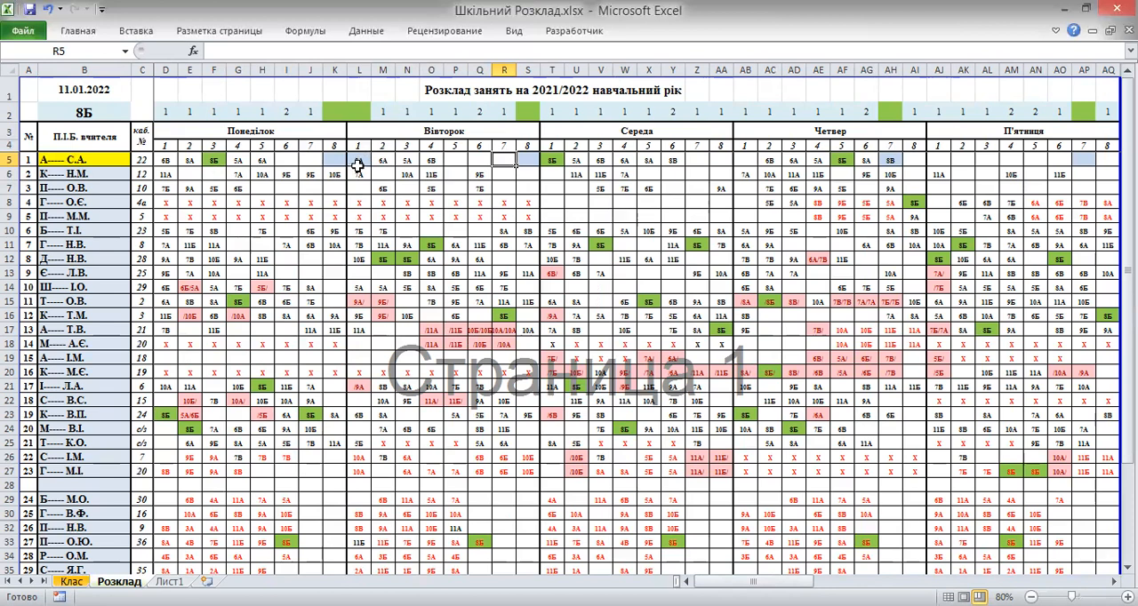
Change the first teacher's Tuesday lesson 1 cell from 8А to 8Б
left_click(358, 161)
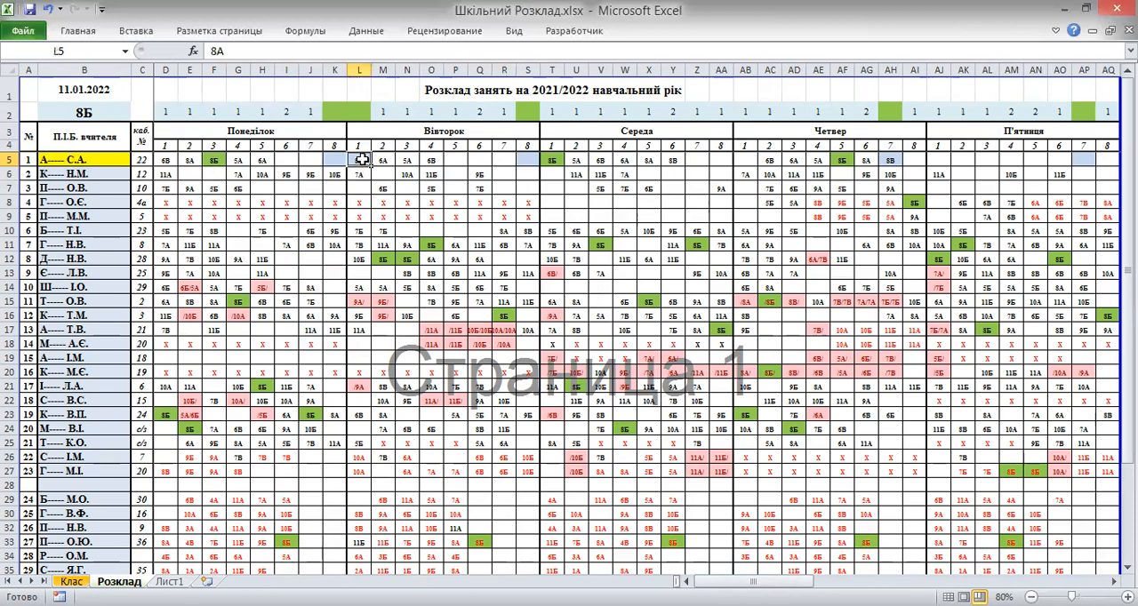
left_click(242, 51)
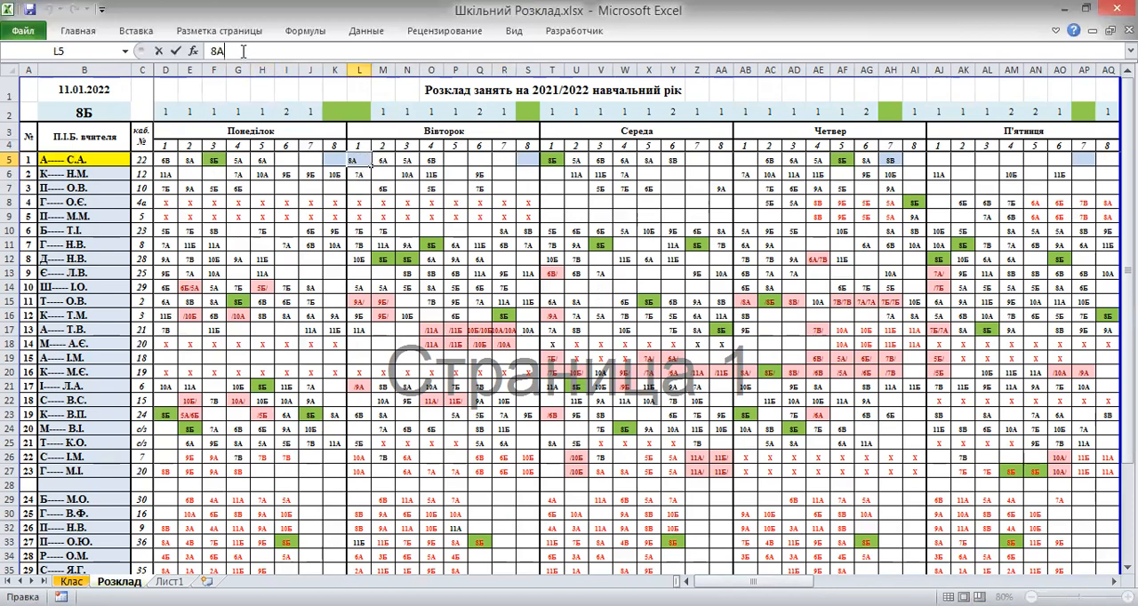
key("BackSpace")
type("Б")
left_click(177, 52)
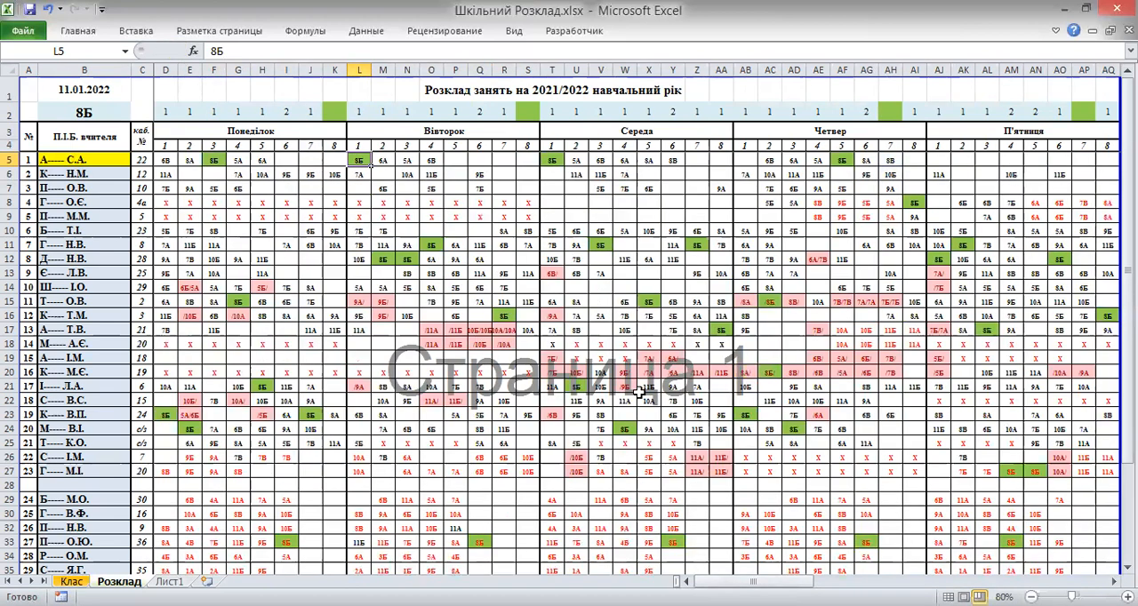
Switch the timetable's class selection in B2 to 8А
left_click_drag(751, 581, 836, 582)
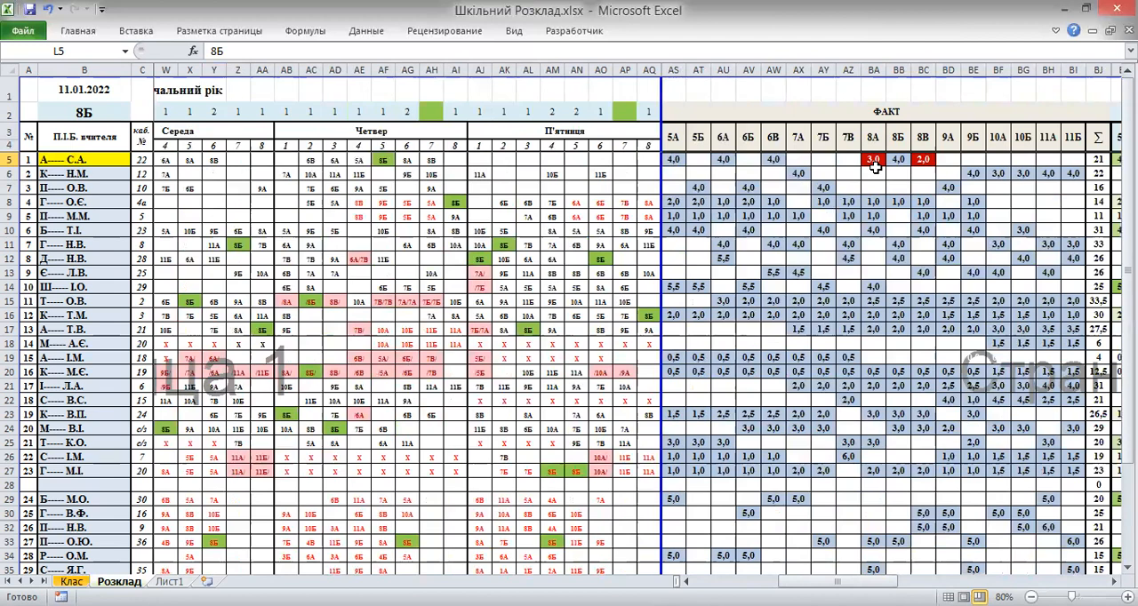
left_click(112, 111)
left_click(140, 118)
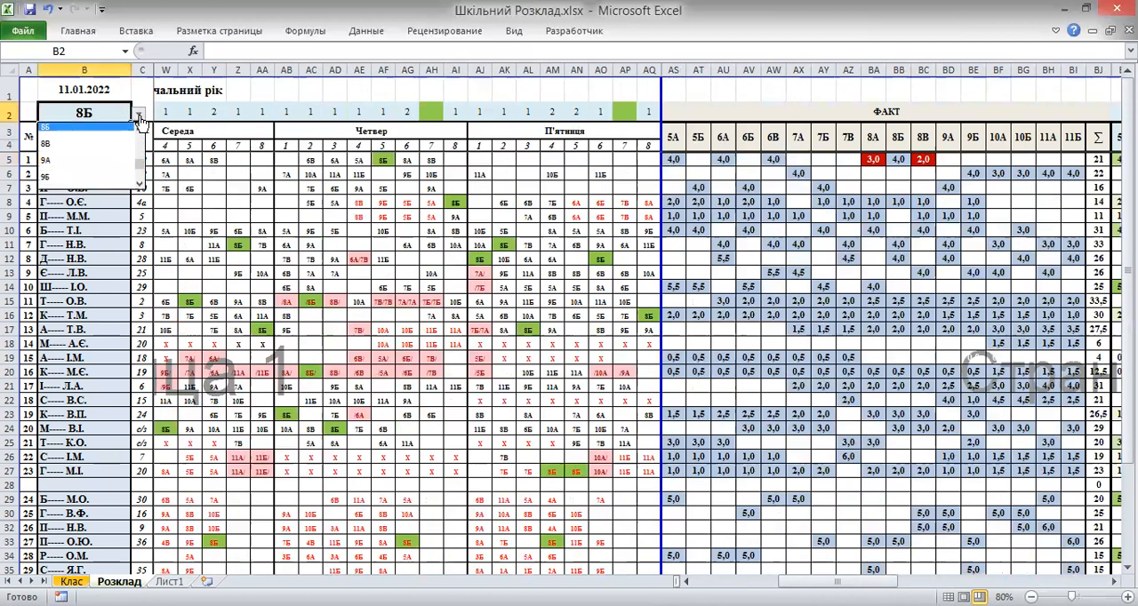
left_click(140, 129)
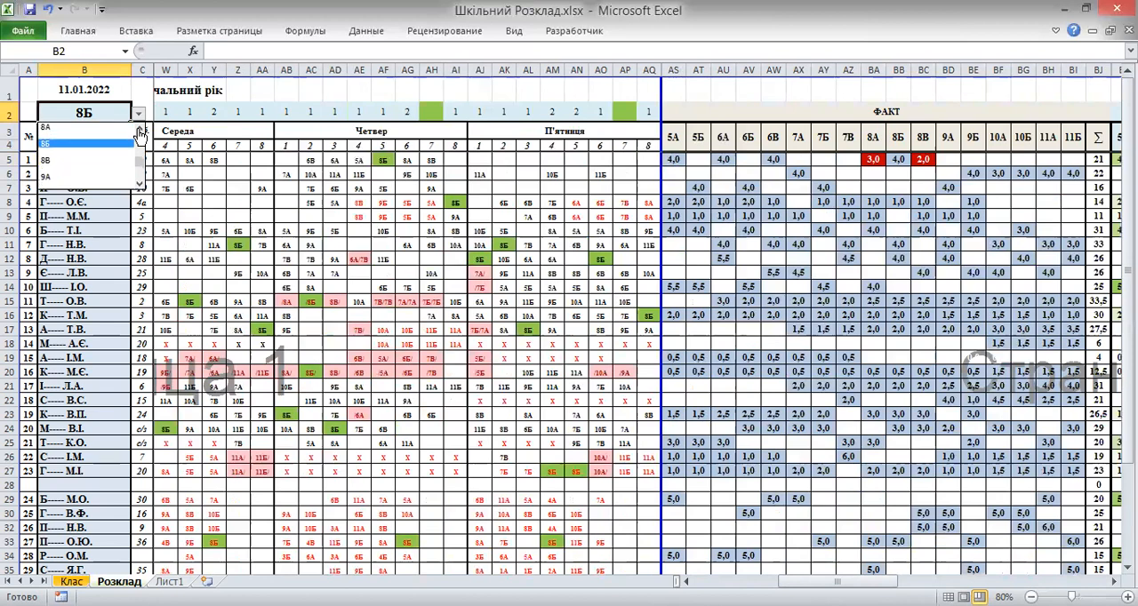
left_click(139, 129)
left_click(123, 145)
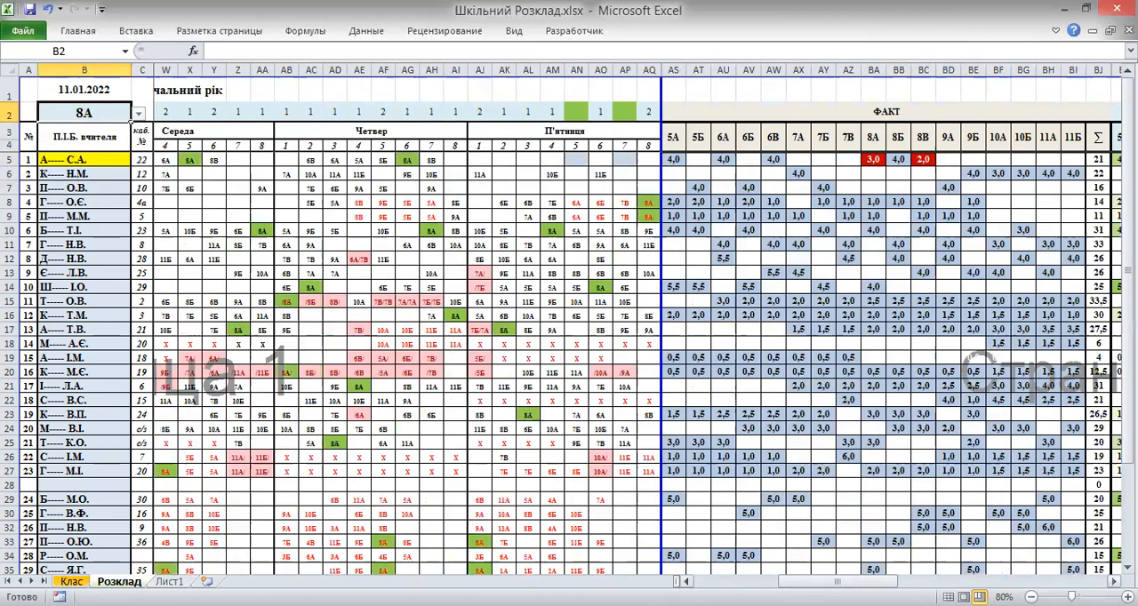
Assign 8А to the first teacher's Tuesday lesson 6 cell
left_click_drag(837, 581, 658, 560)
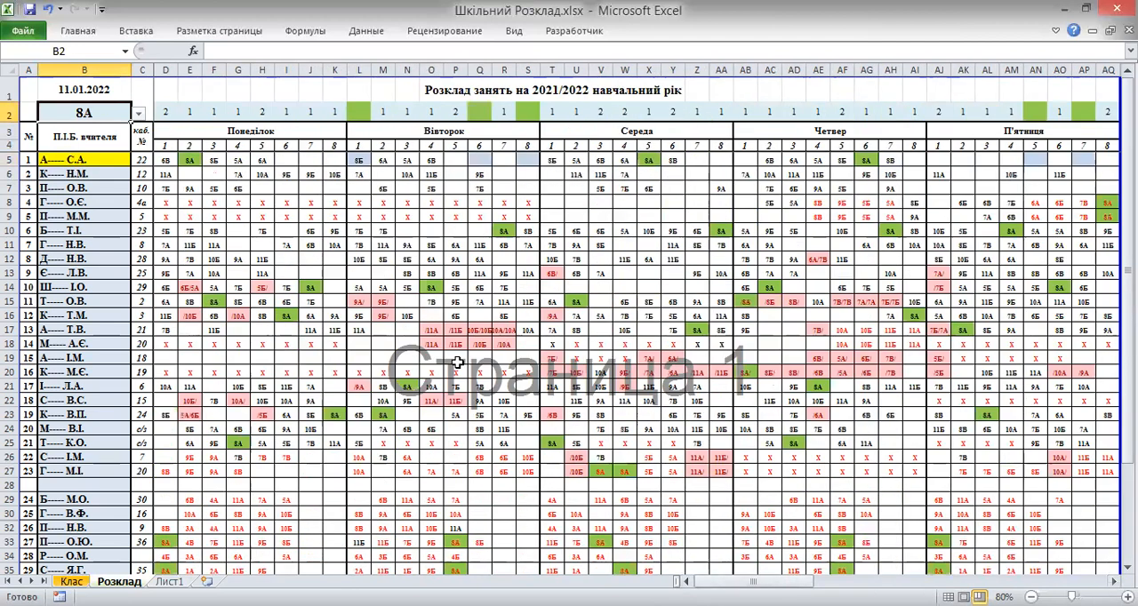
left_click(479, 159)
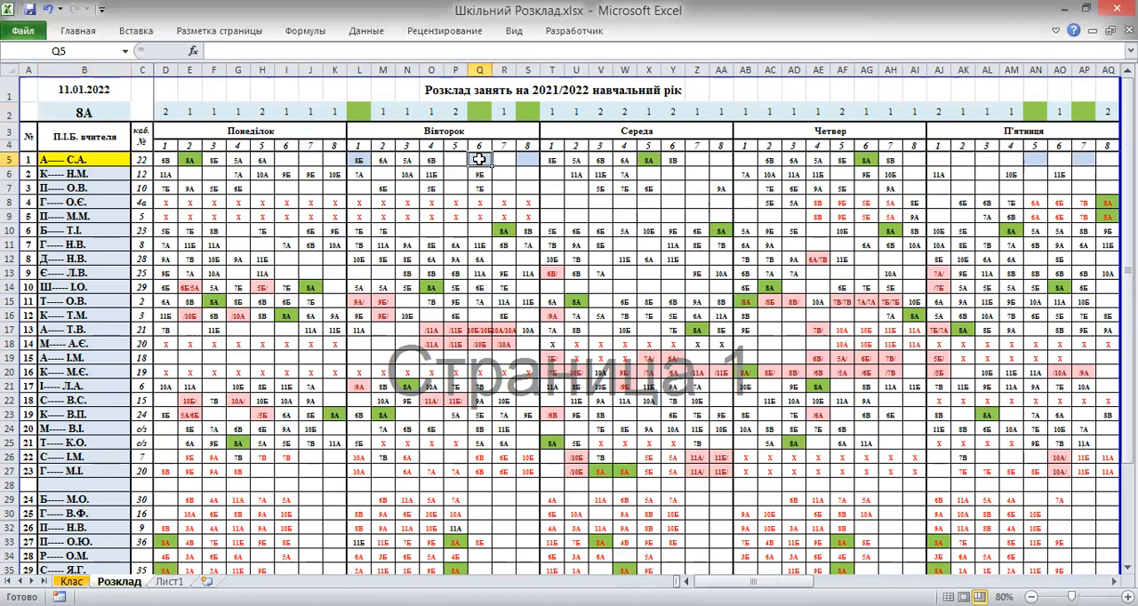
type("8")
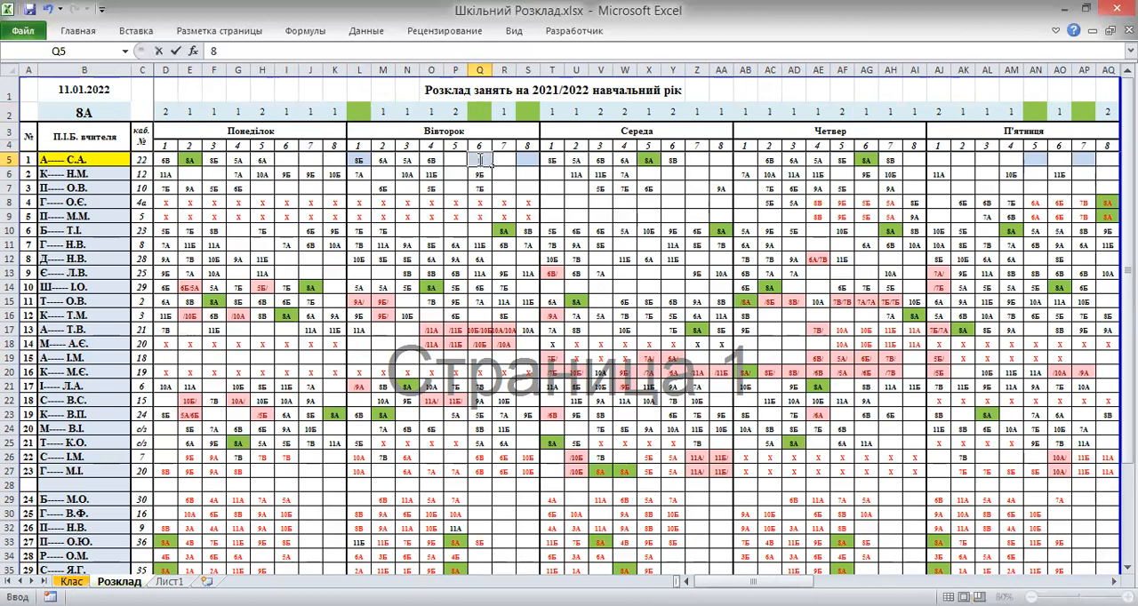
type("А")
left_click(504, 158)
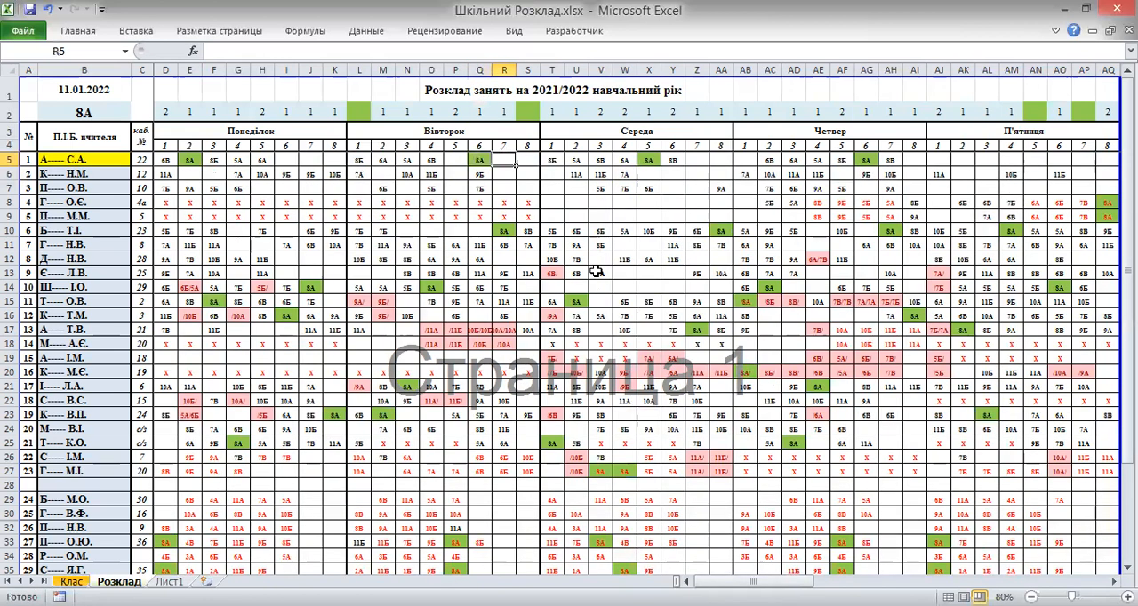
left_click_drag(754, 582, 842, 582)
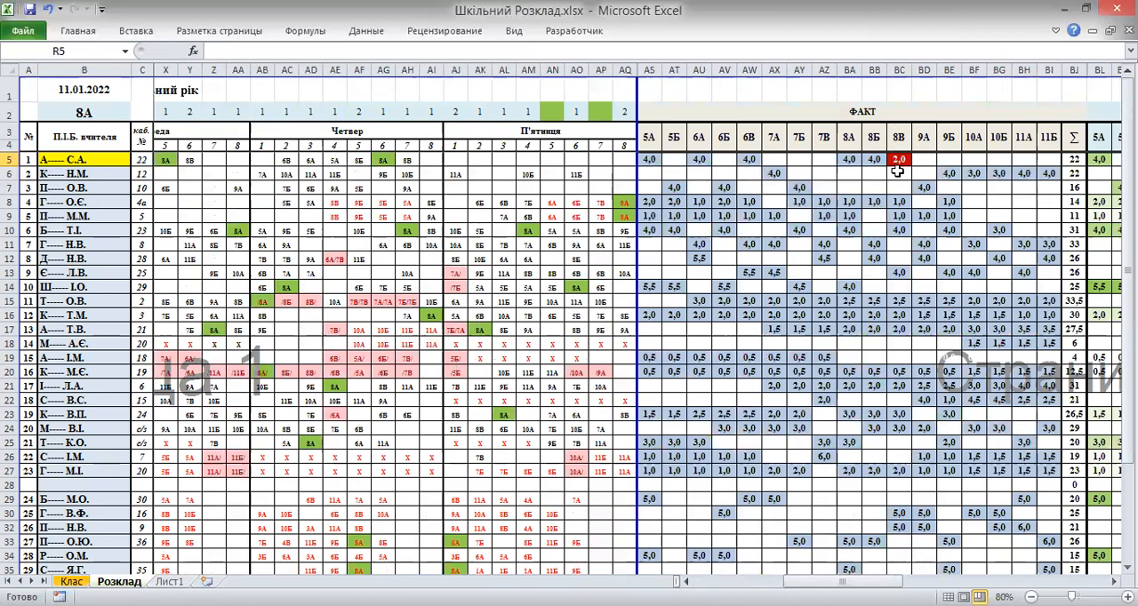
Switch the timetable's class selection in B2 to 8В
left_click(109, 120)
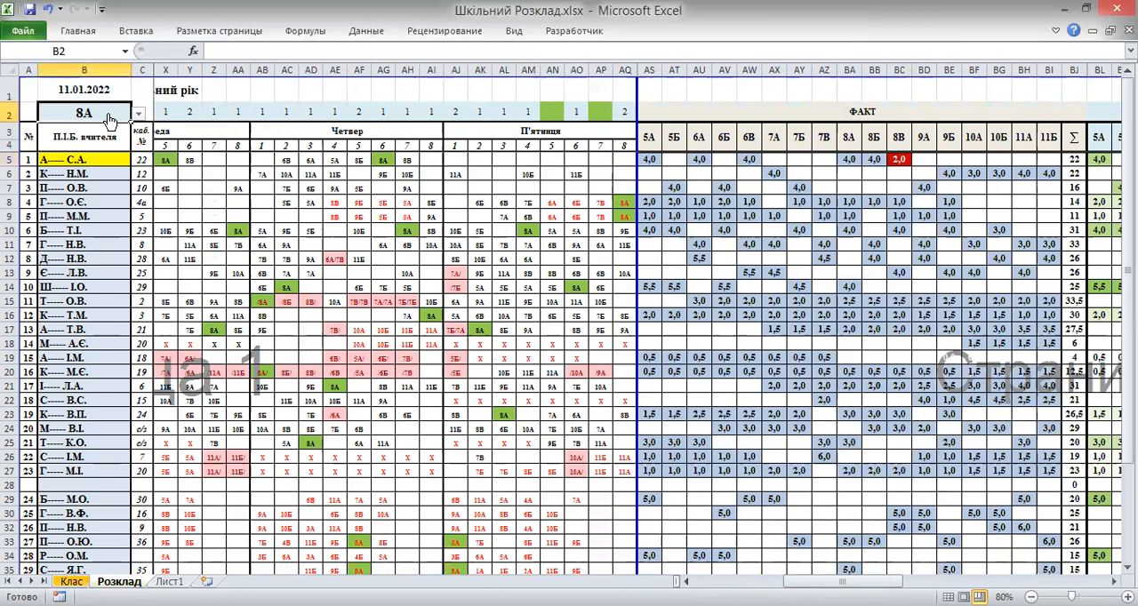
left_click(138, 116)
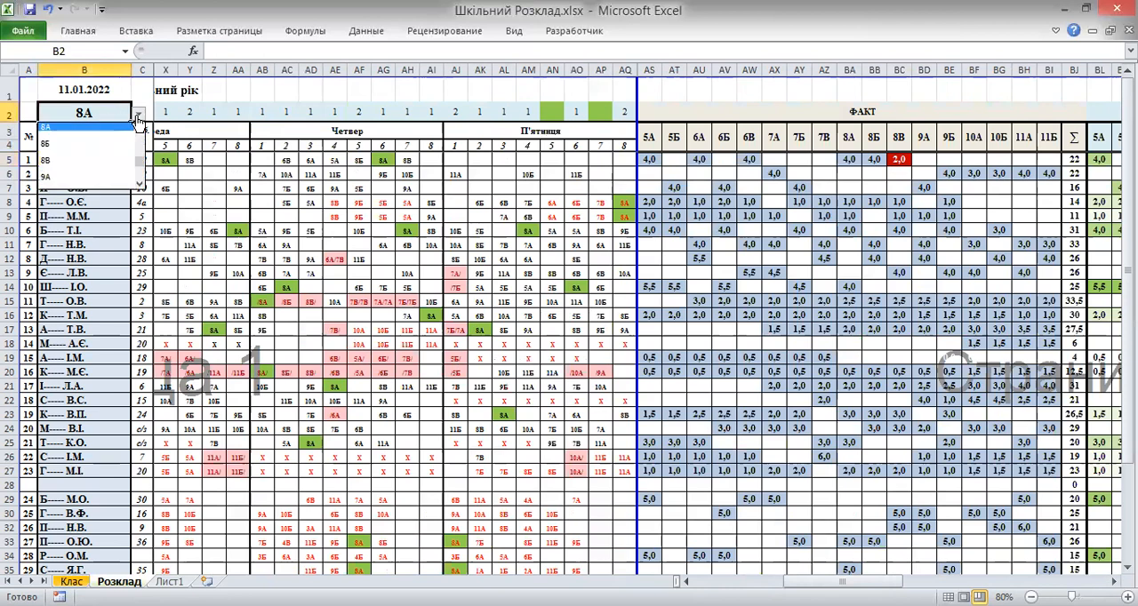
left_click(106, 166)
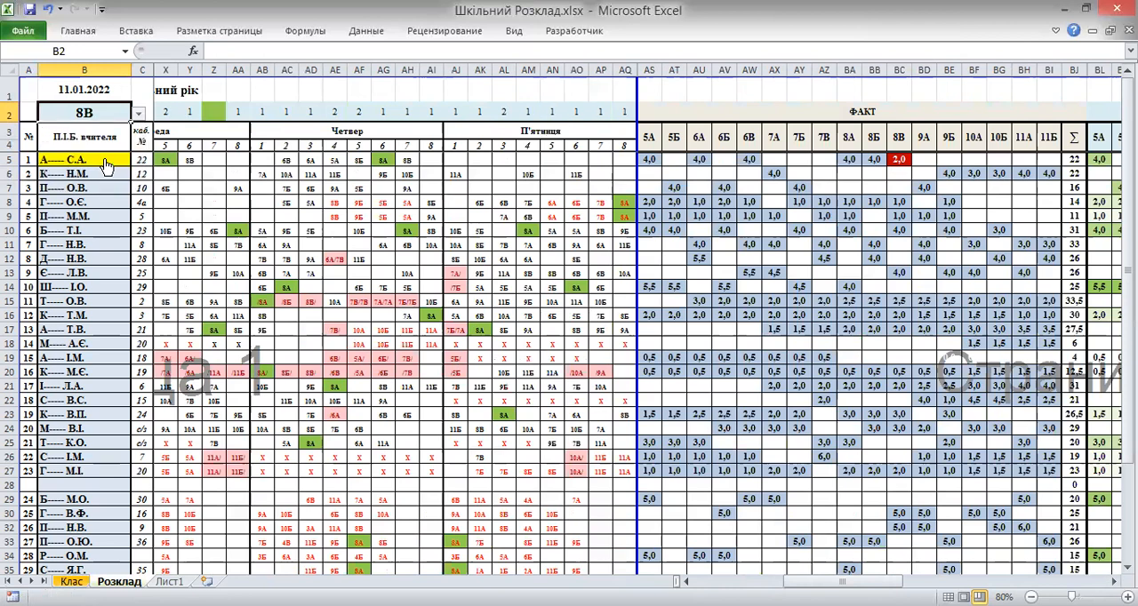
Assign 8В to the first teacher's Monday lesson 6 and Tuesday lesson 5 cells
left_click_drag(843, 582, 727, 580)
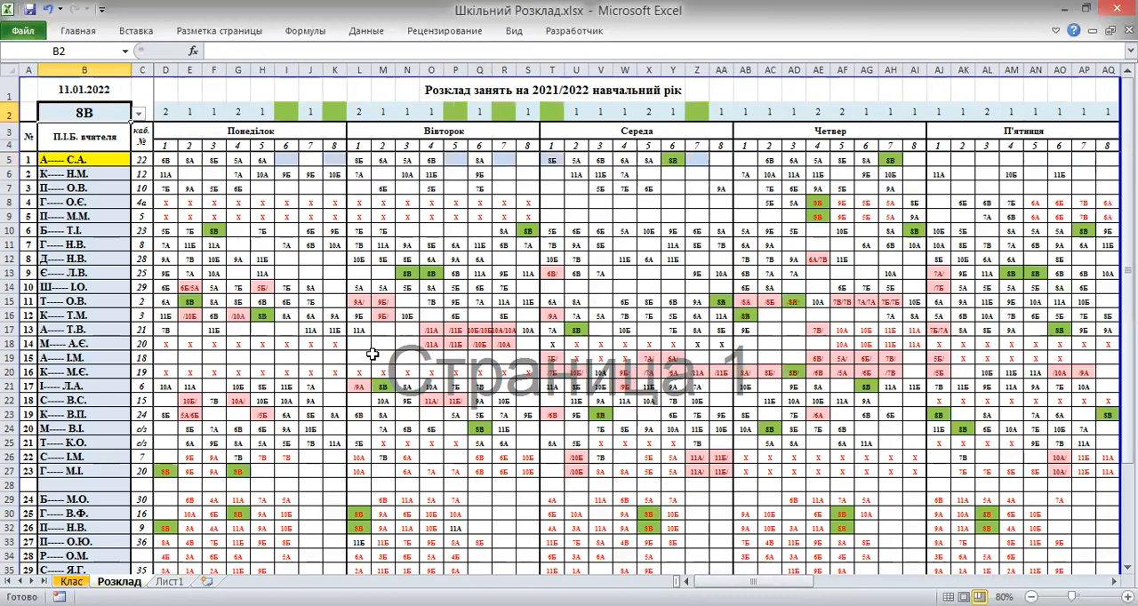
left_click(286, 160)
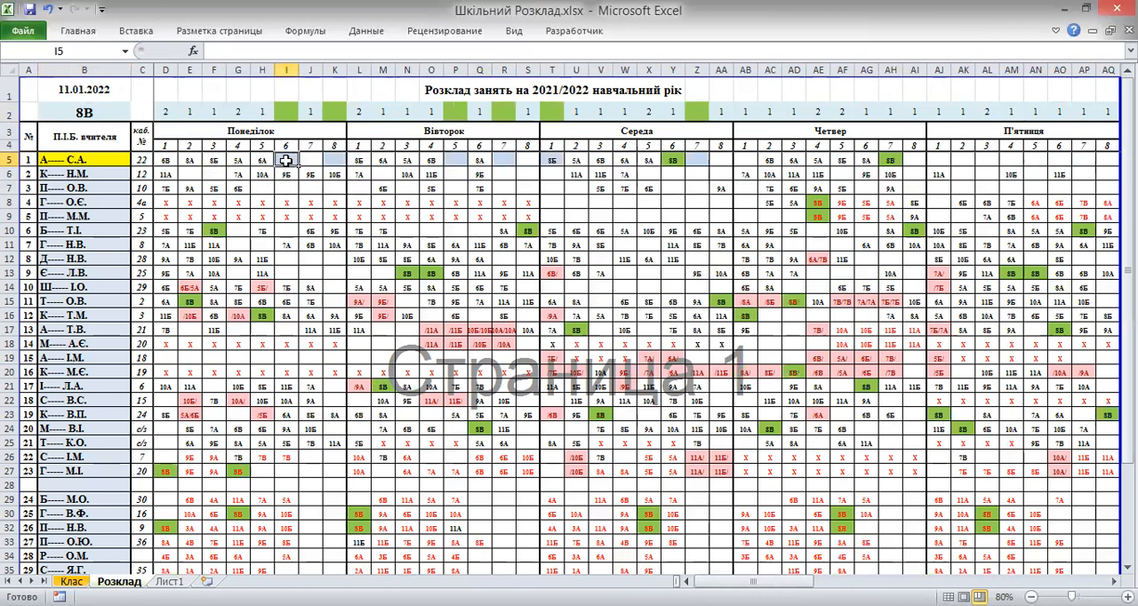
type("8В")
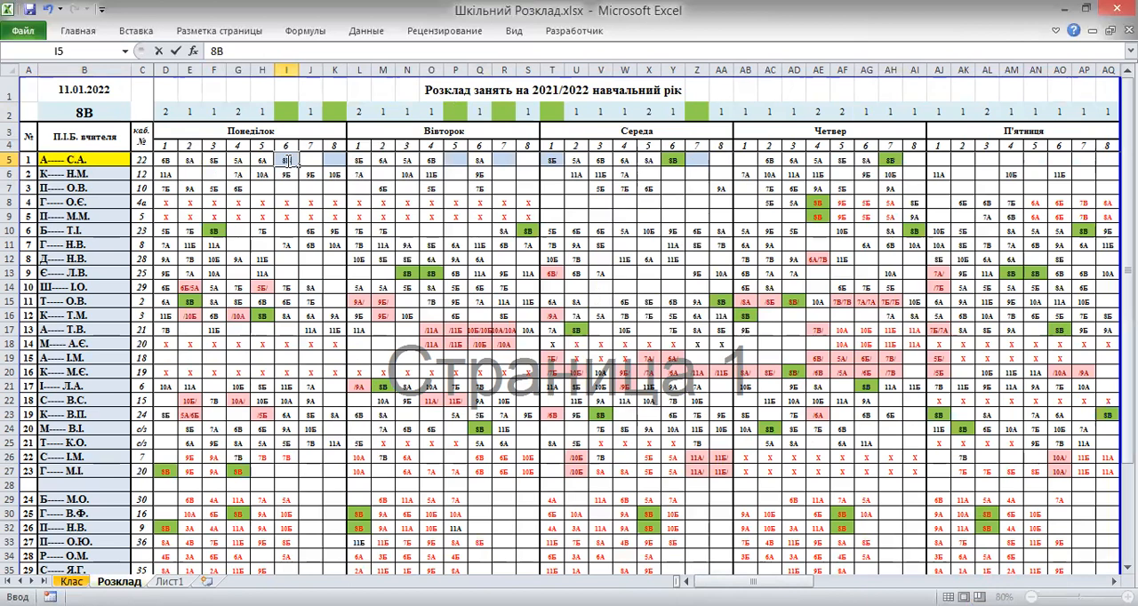
left_click(453, 160)
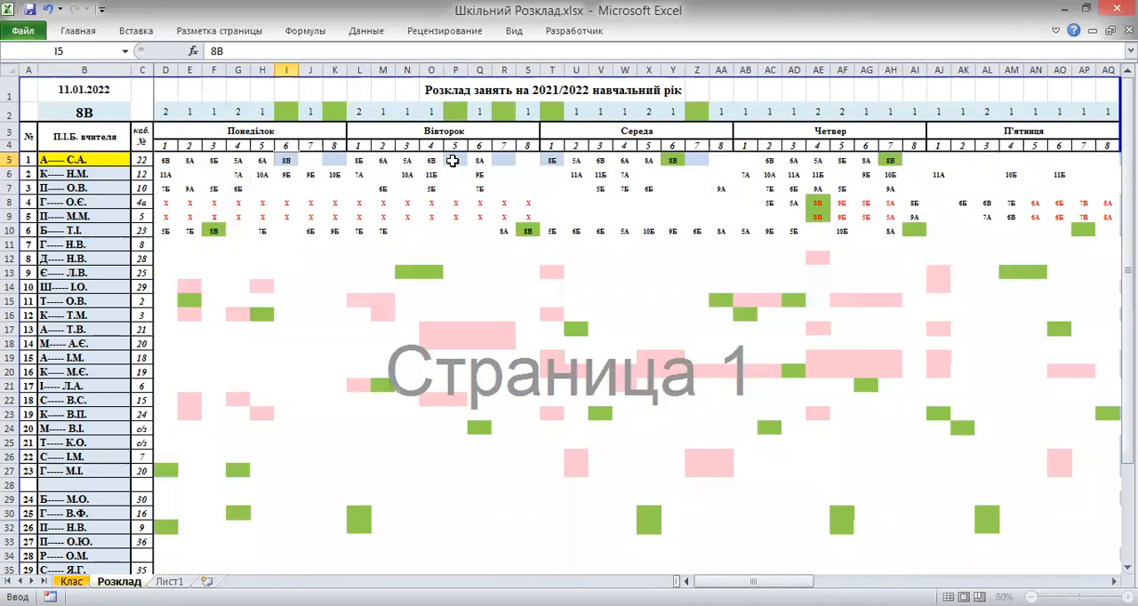
type("8В")
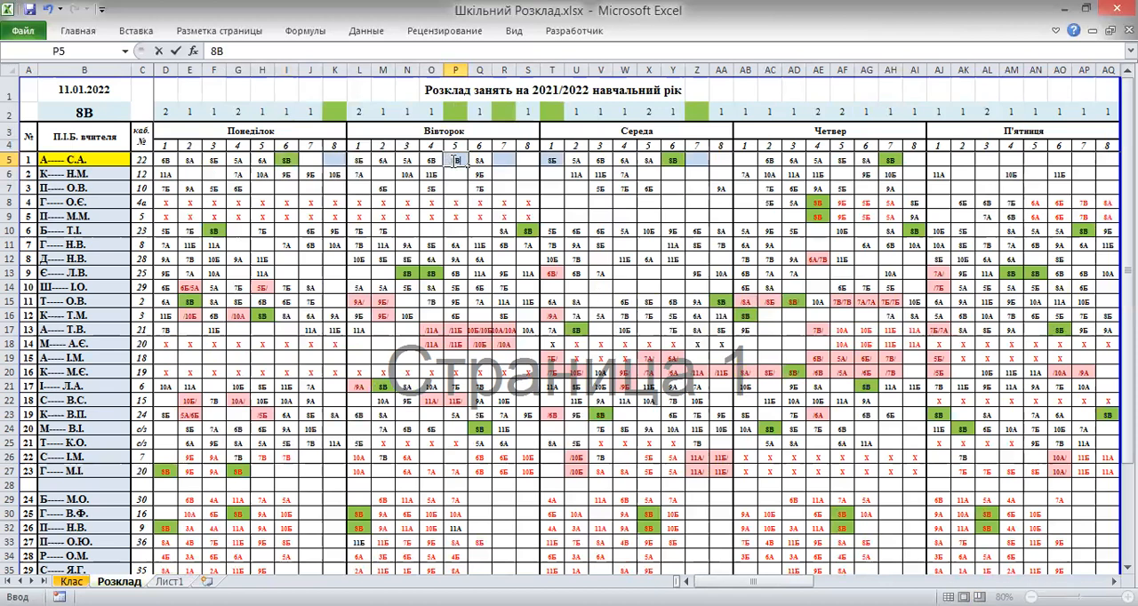
left_click(526, 160)
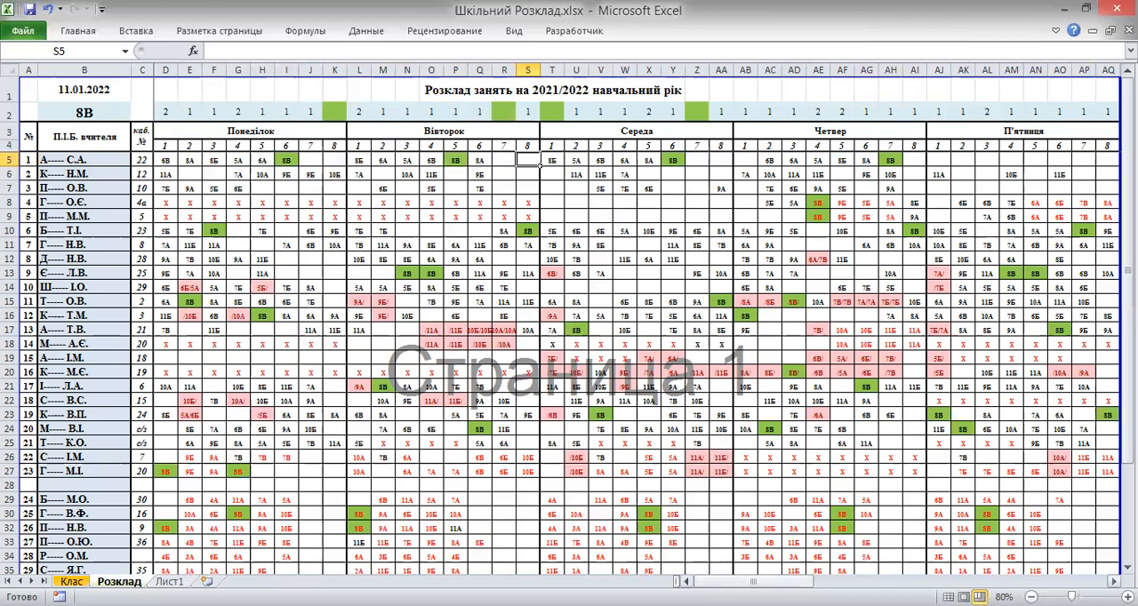
Switch the timetable's class selection in B2 to 5Б
left_click_drag(748, 581, 873, 581)
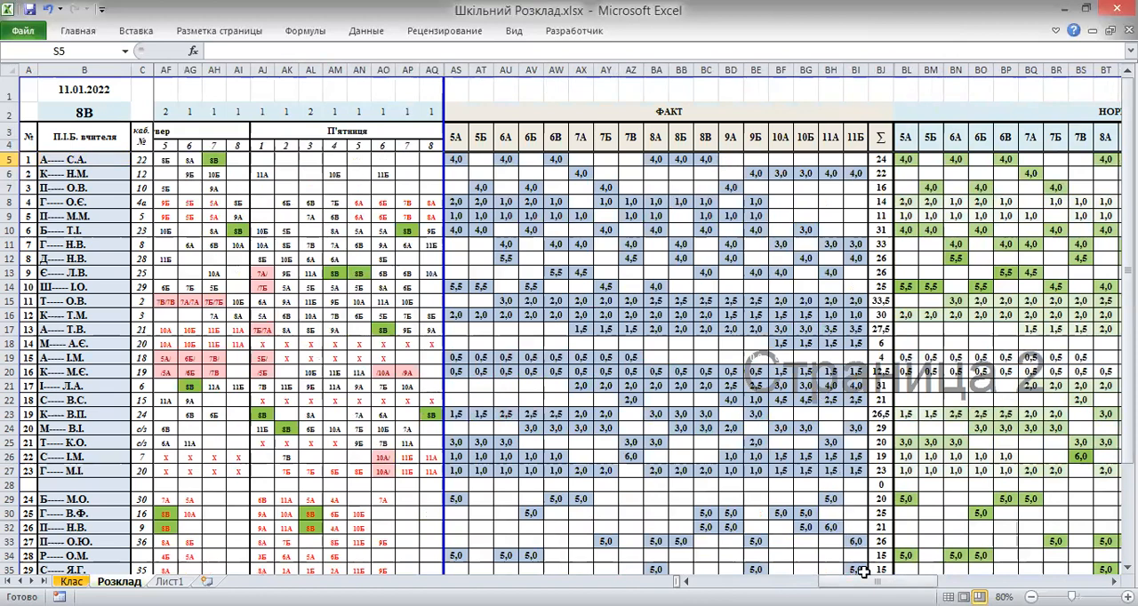
left_click_drag(834, 583, 745, 582)
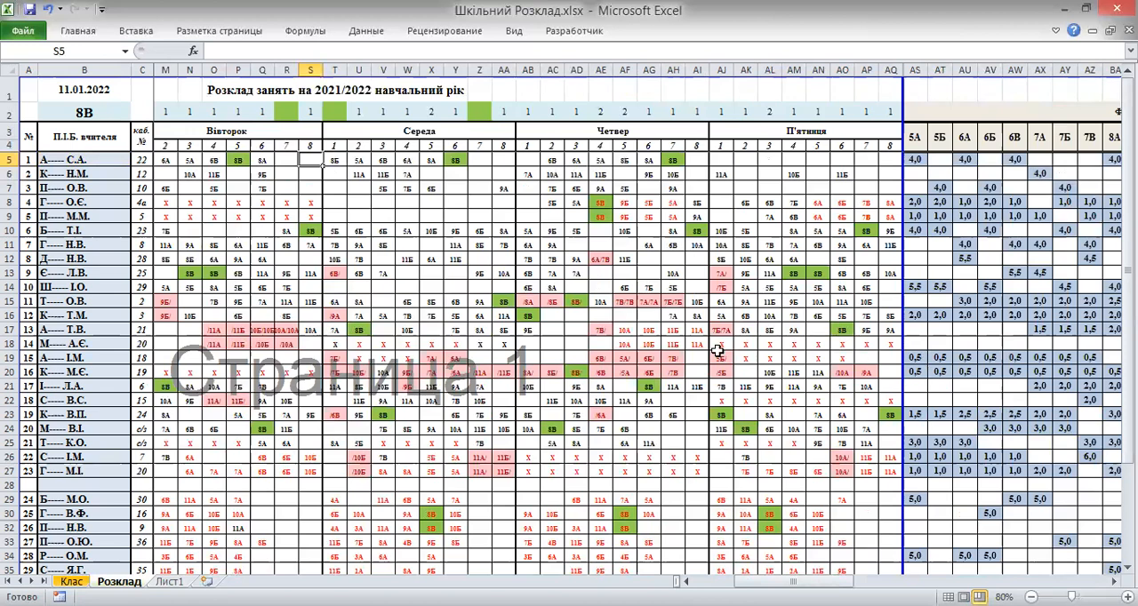
left_click(125, 116)
left_click(139, 113)
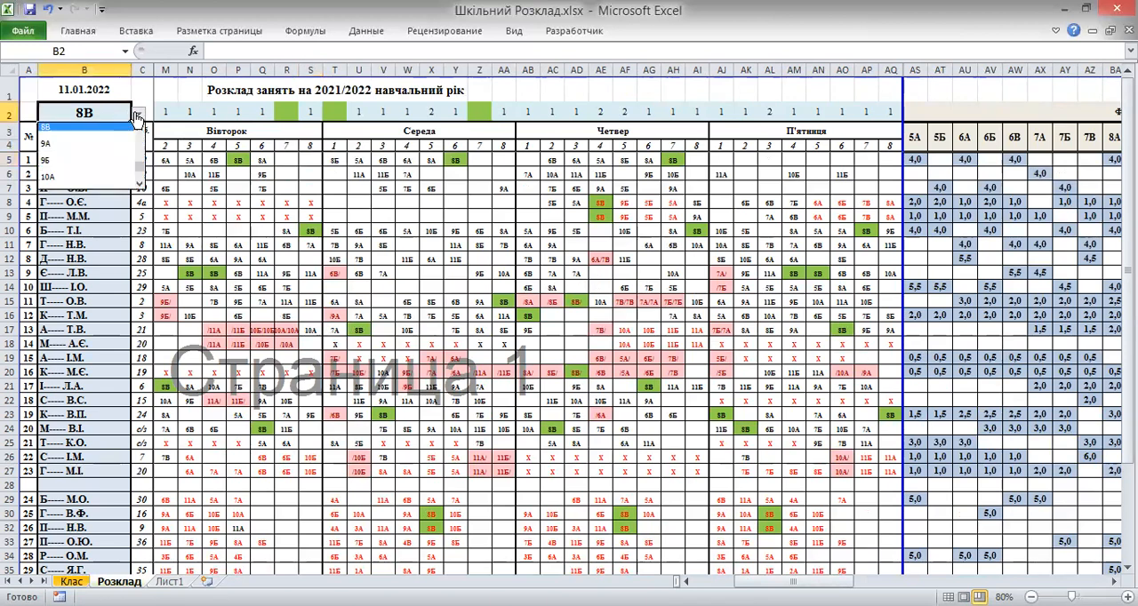
left_click(140, 129)
left_click(139, 129)
left_click(140, 129)
left_click(139, 129)
left_click(139, 129)
left_click(139, 129)
left_click(140, 129)
left_click(139, 129)
left_click(140, 129)
left_click(140, 129)
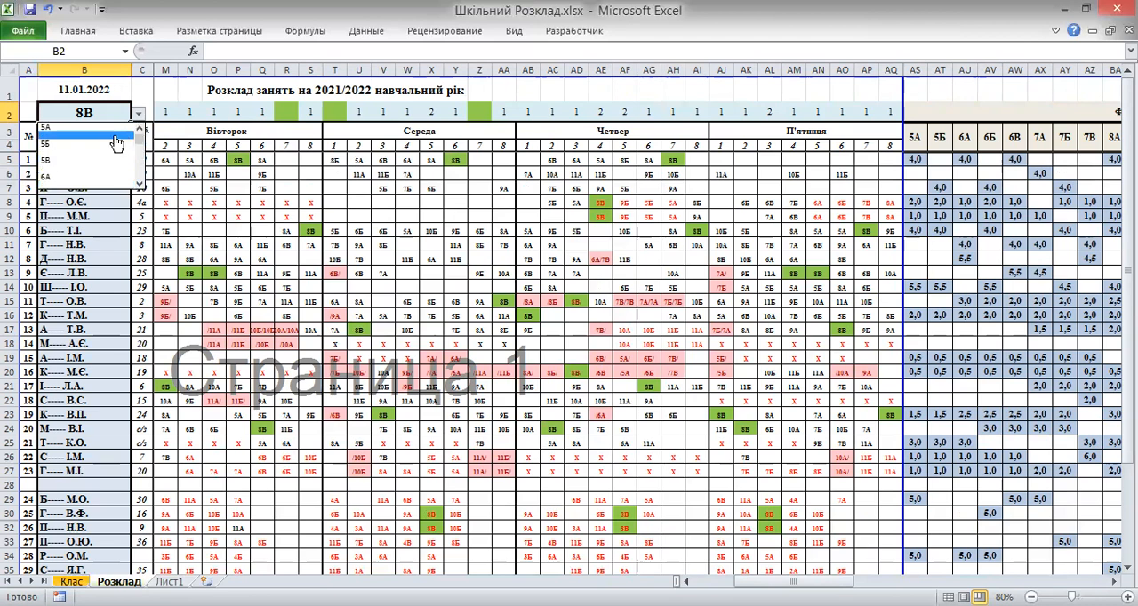
left_click(113, 146)
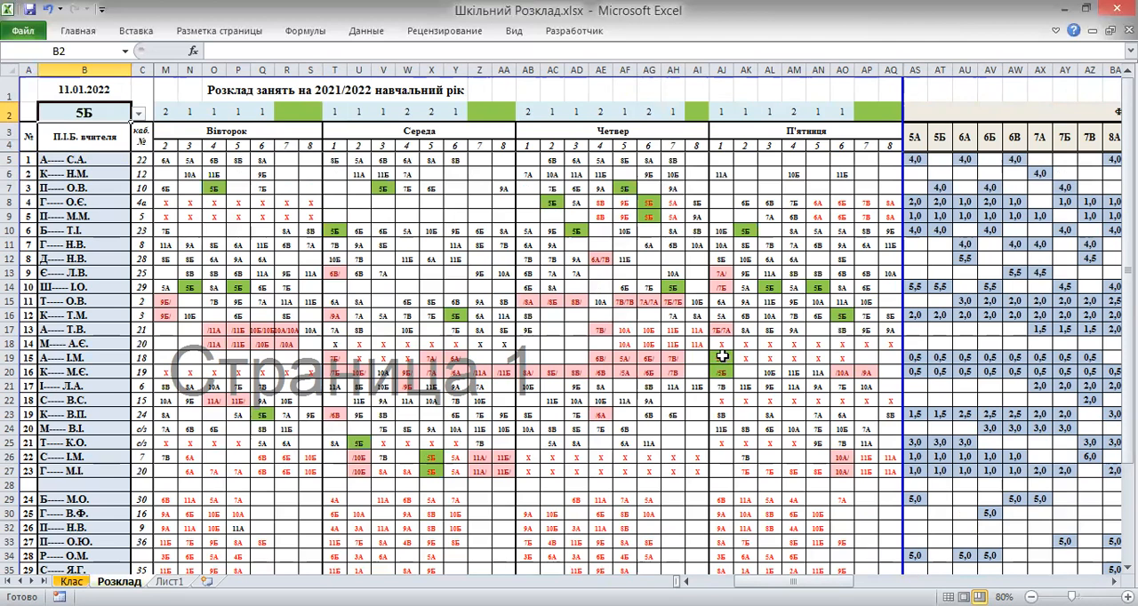
Clear the Friday lesson 1 cells of teachers 15 and 16 in rows 19 and 20
left_click_drag(722, 357, 722, 366)
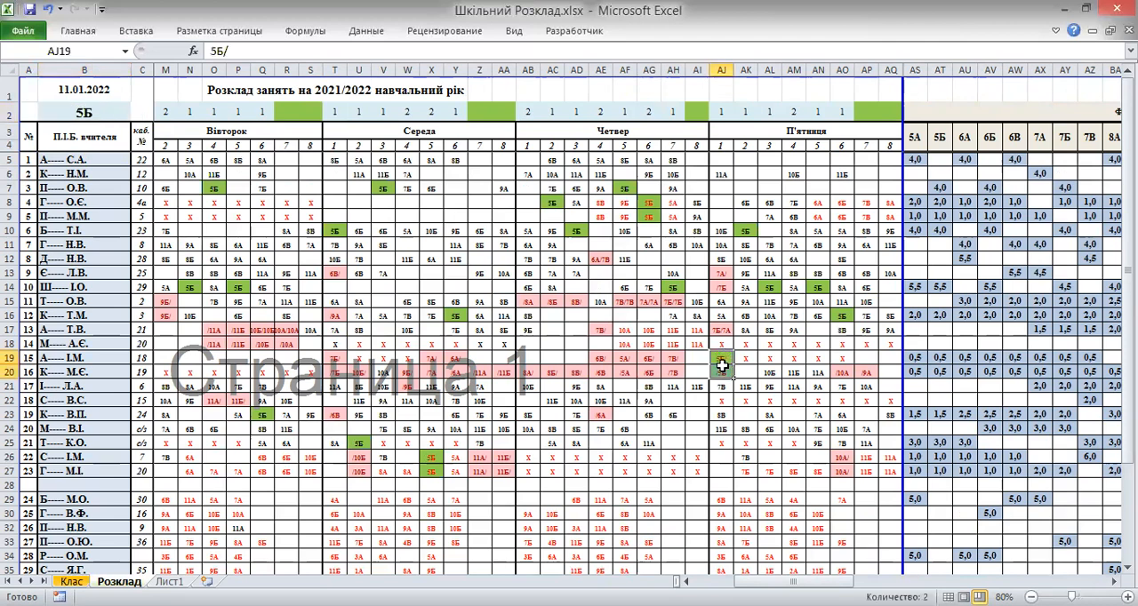
key("Delete")
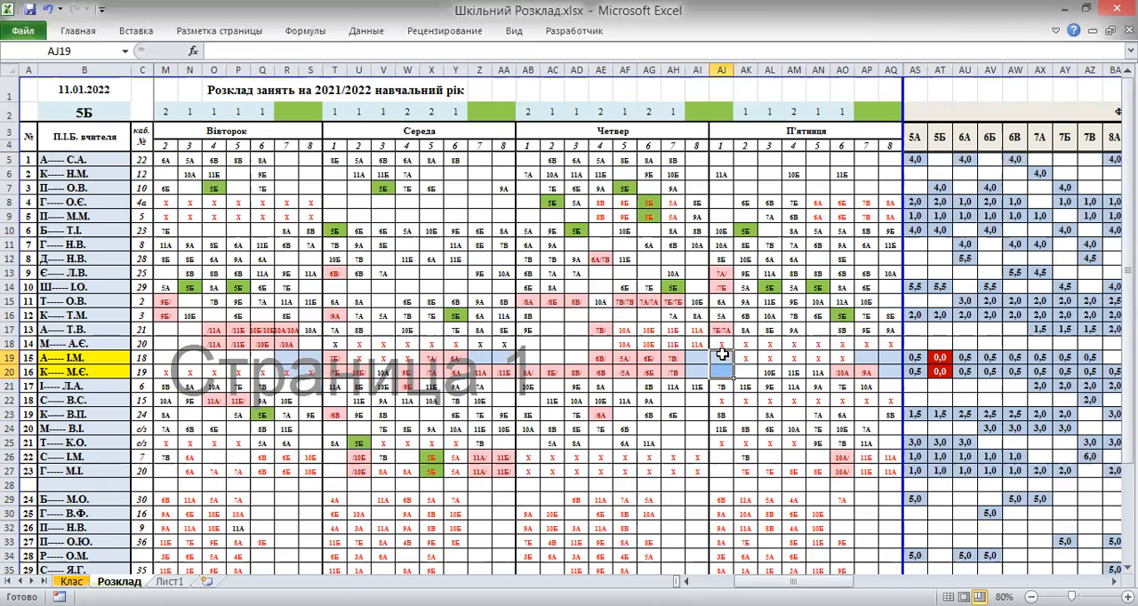
Enter 5Б in teacher 15's and /5Б in teacher 16's Friday lesson 1 cells
left_click(722, 355)
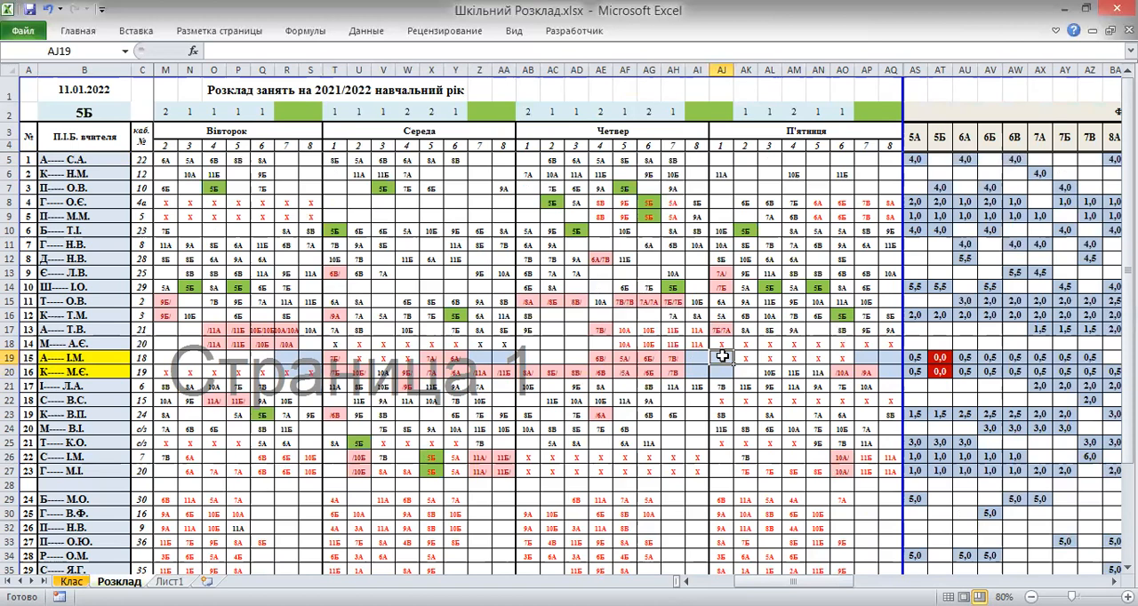
type("5Б/")
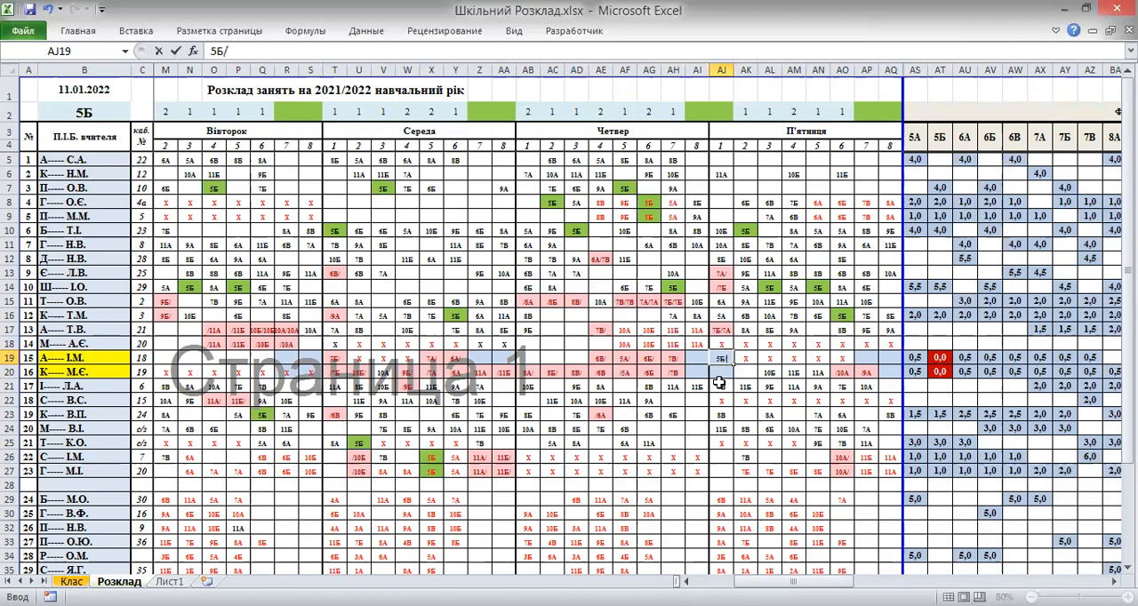
key("BackSpace")
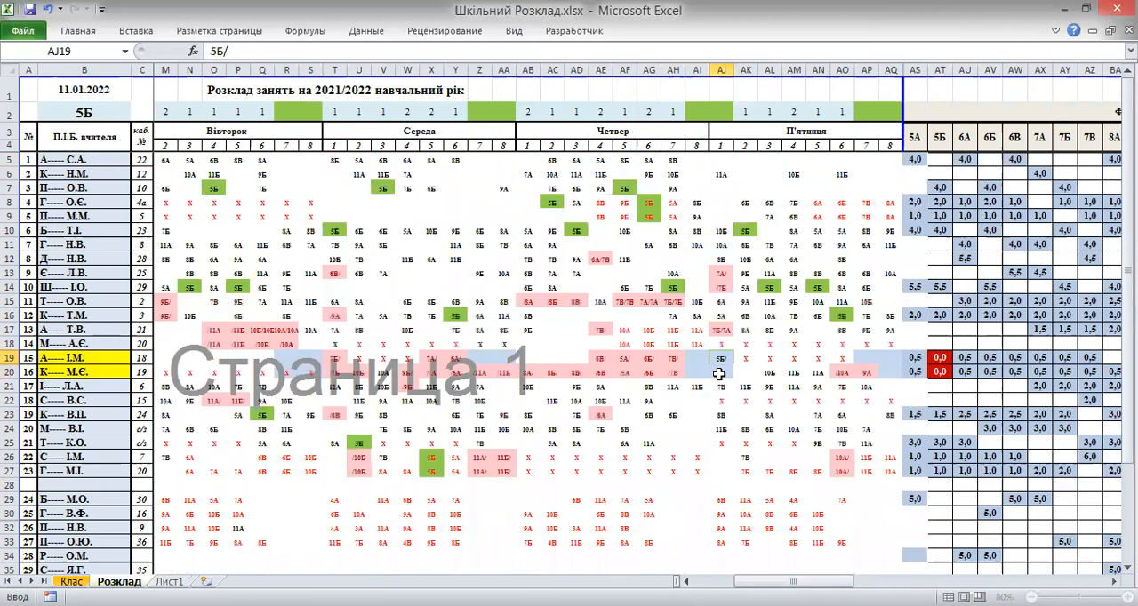
key("Return")
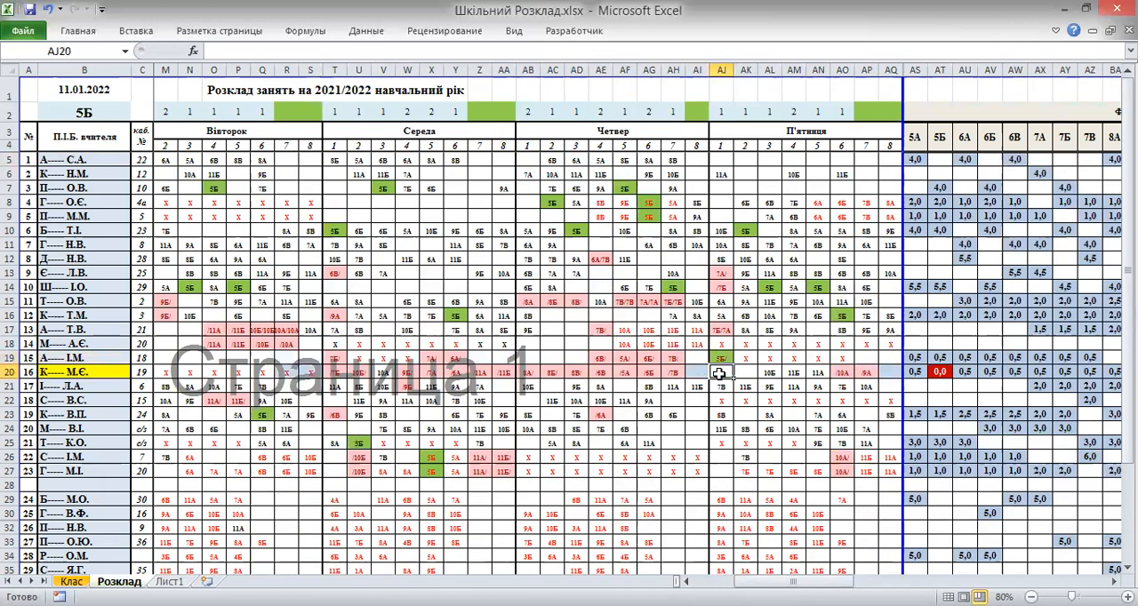
type("5Б/")
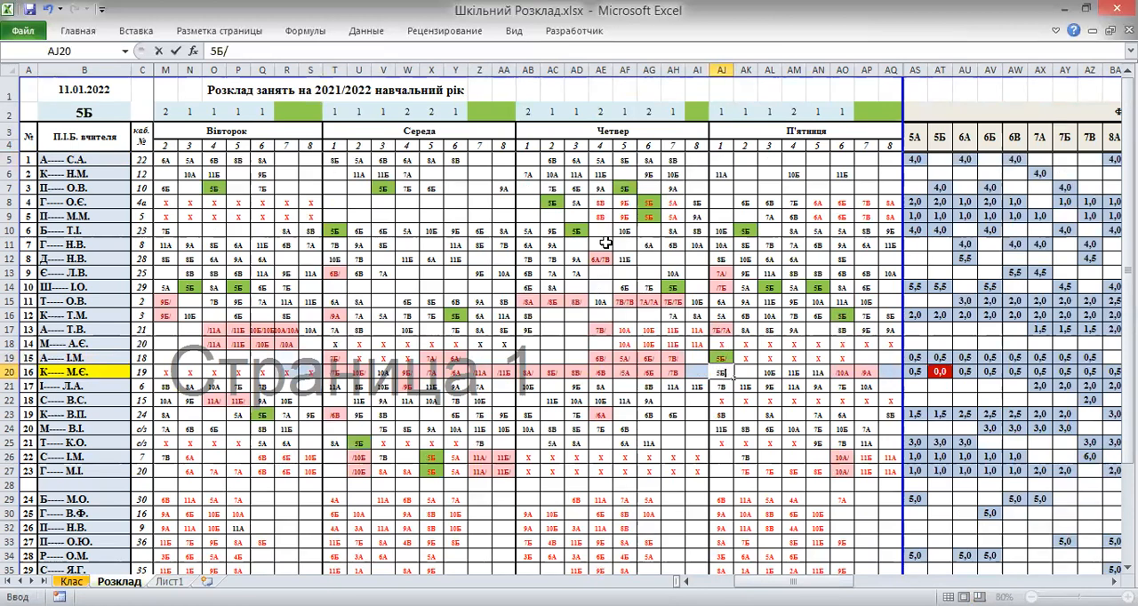
left_click(235, 50)
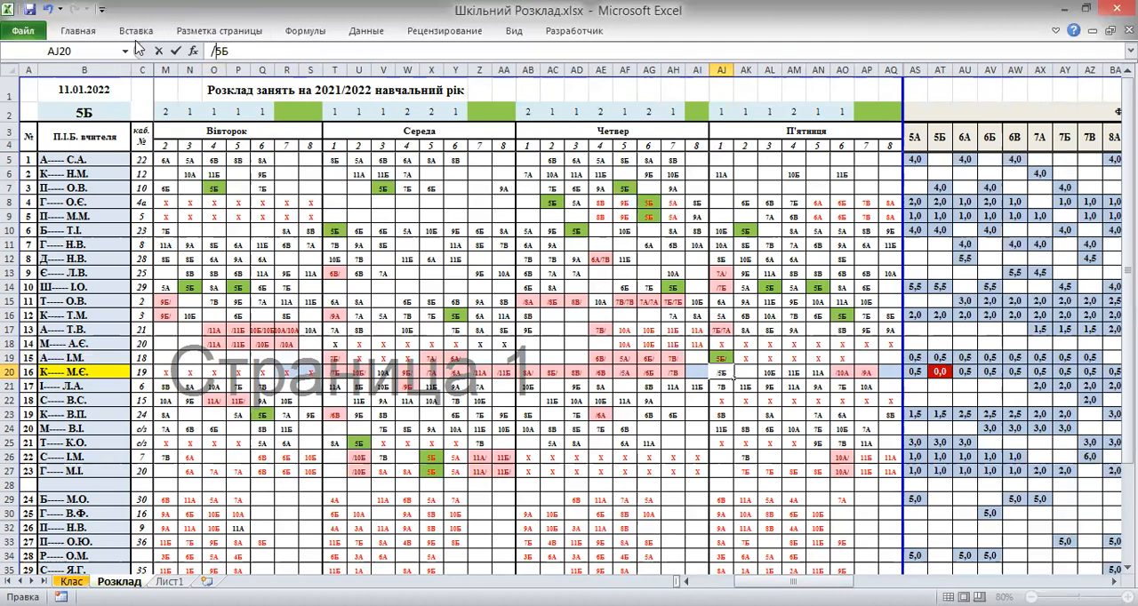
left_click(177, 54)
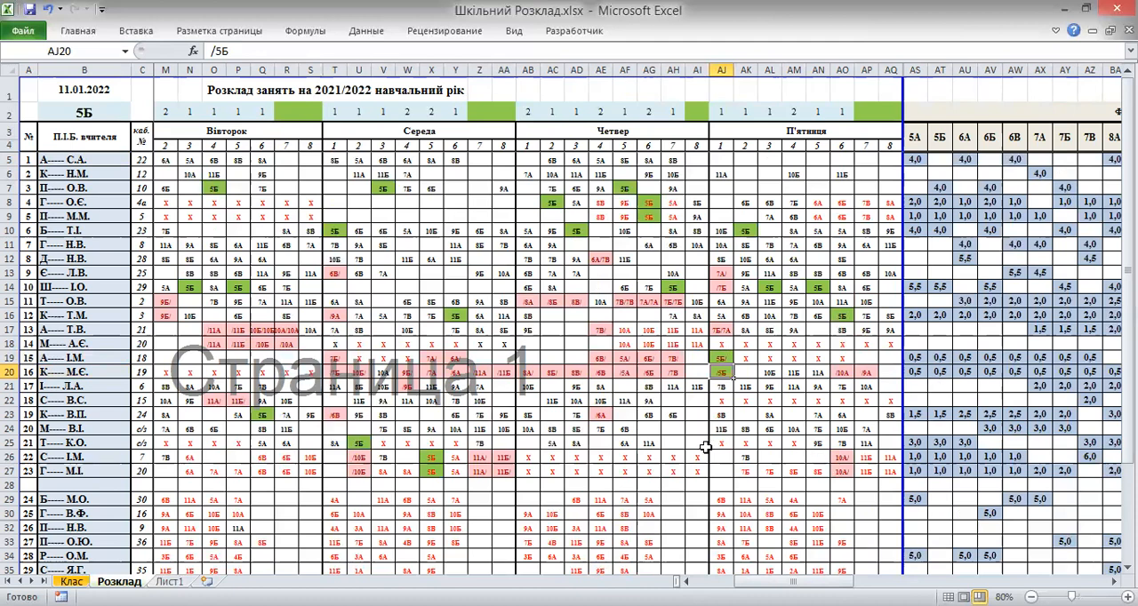
Review the 5Б timetable across all teachers and days, including the actual hours table
scroll(705, 447, "down", 4)
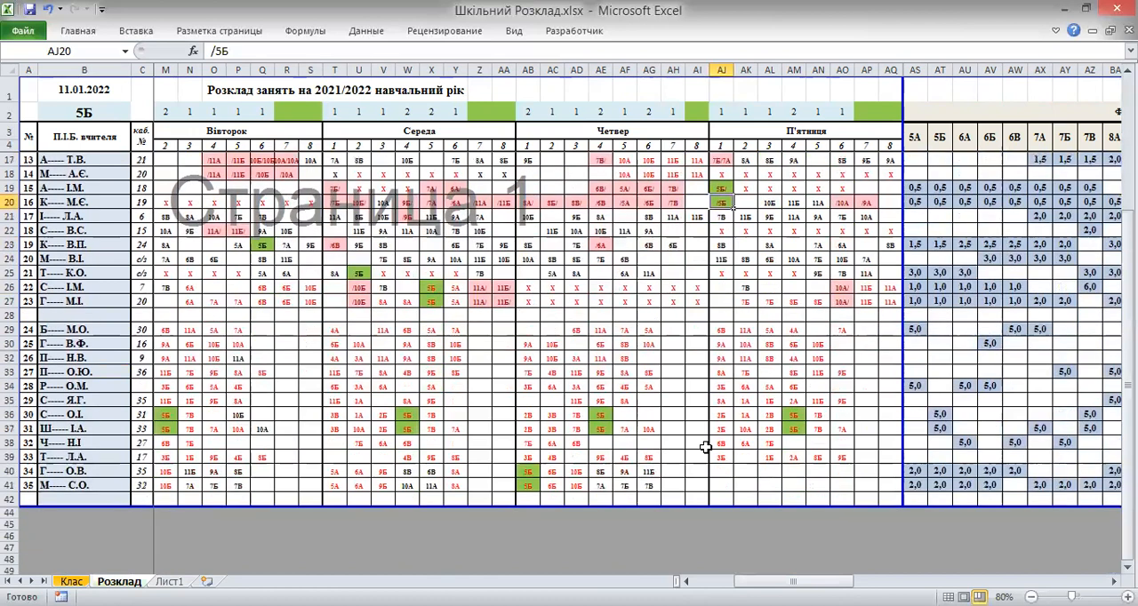
scroll(705, 448, "up", 1)
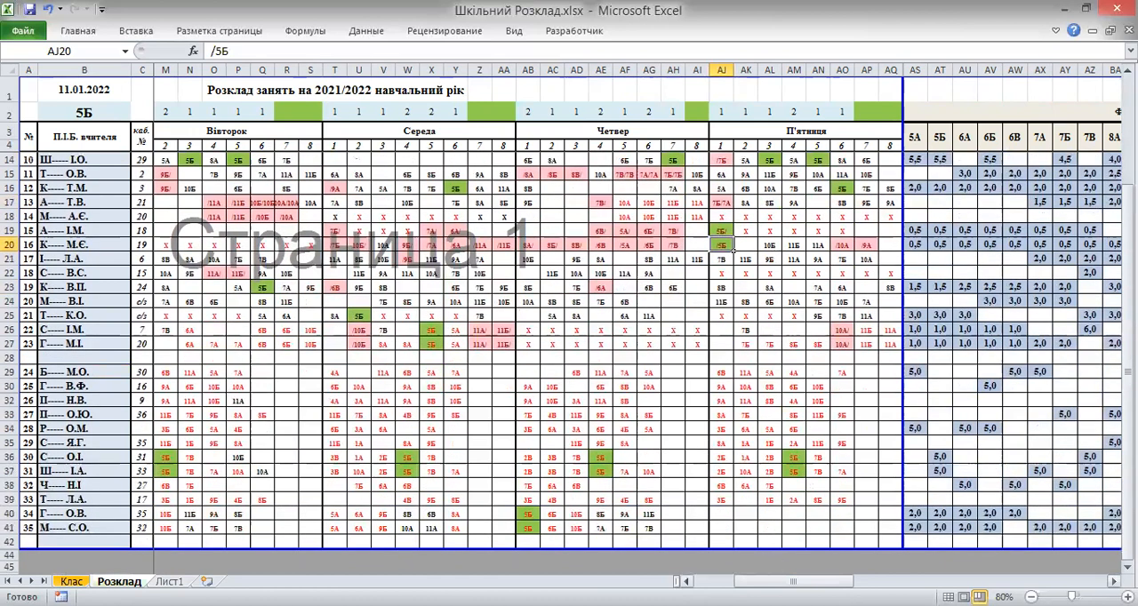
left_click_drag(794, 581, 754, 582)
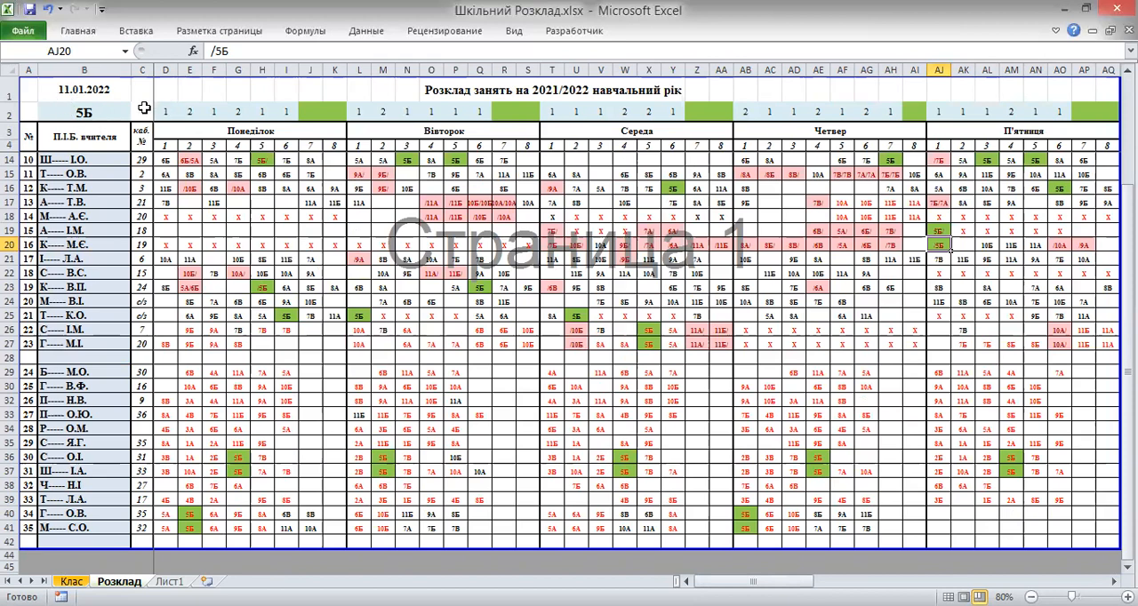
scroll(167, 223, "up", 3)
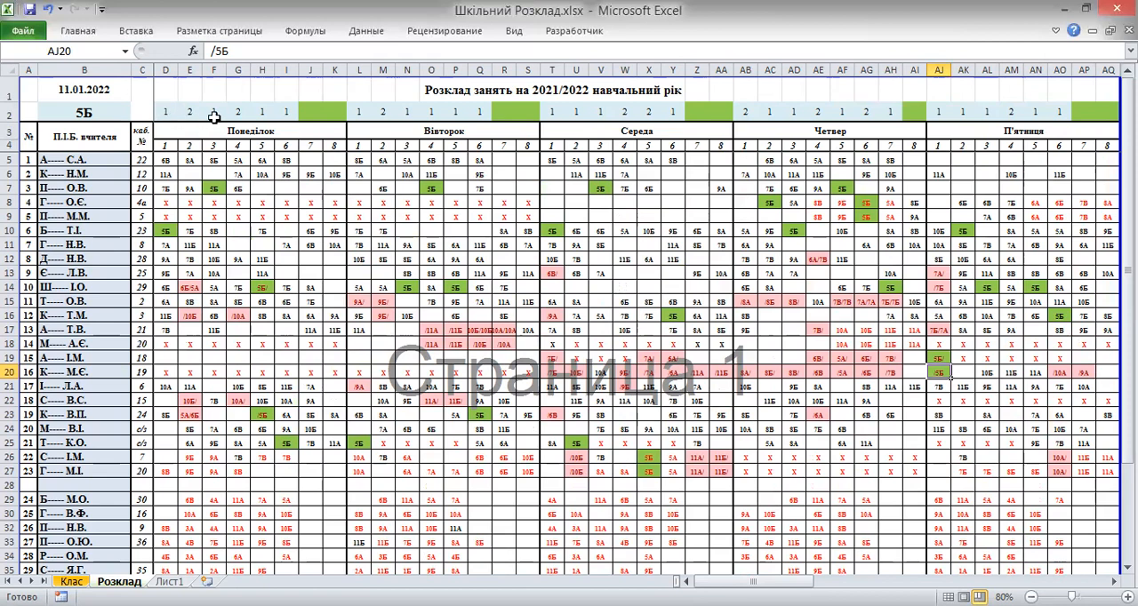
scroll(184, 244, "down", 3)
scroll(185, 249, "down", 3)
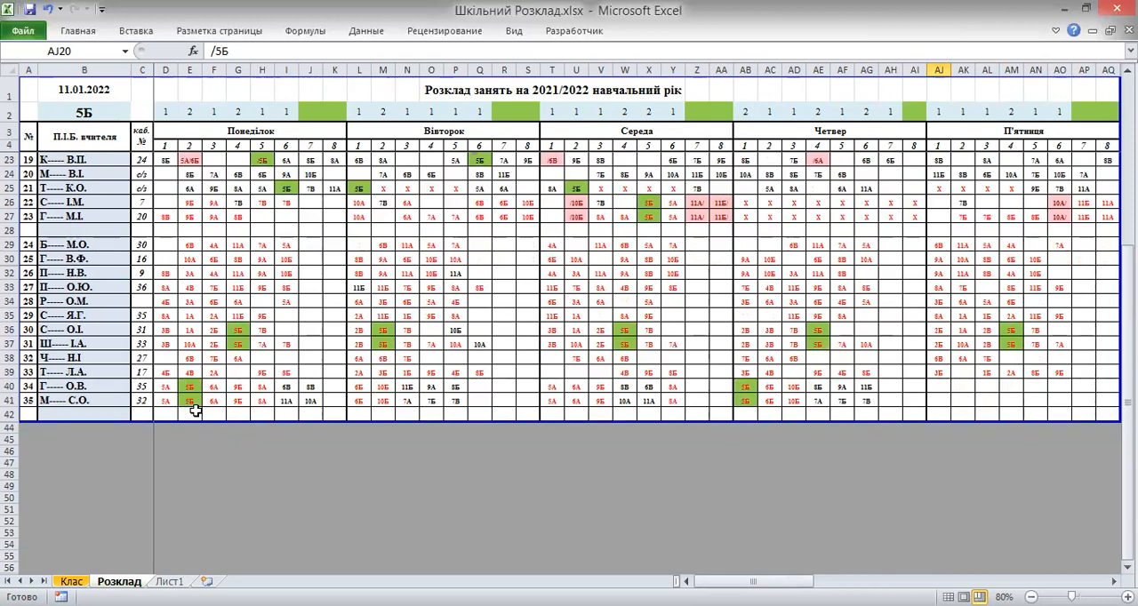
scroll(197, 351, "up", 6)
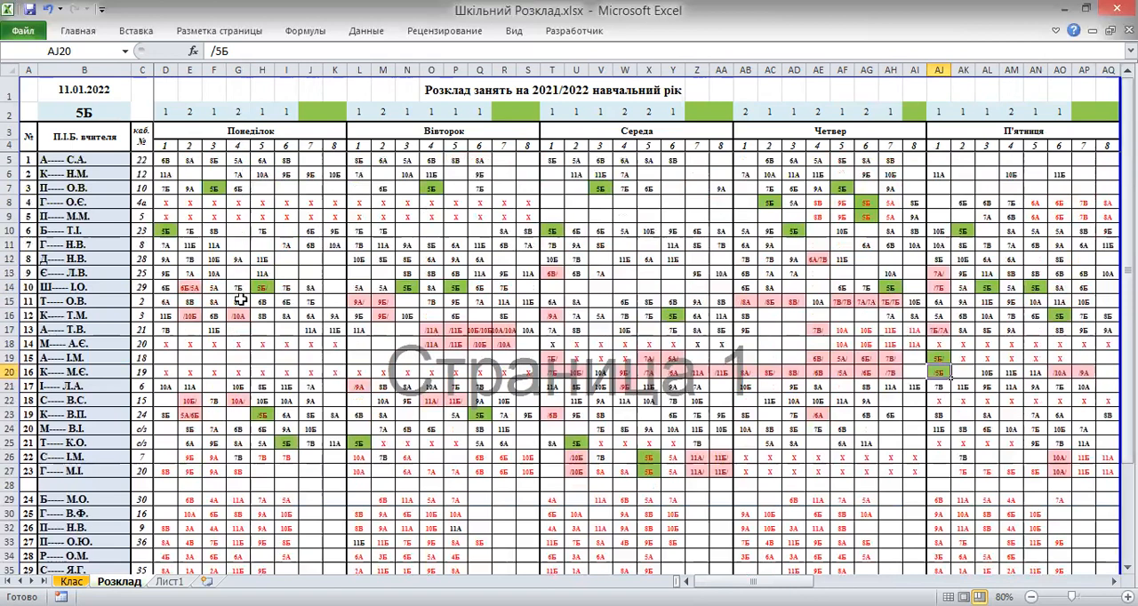
scroll(239, 302, "down", 2)
scroll(239, 305, "down", 2)
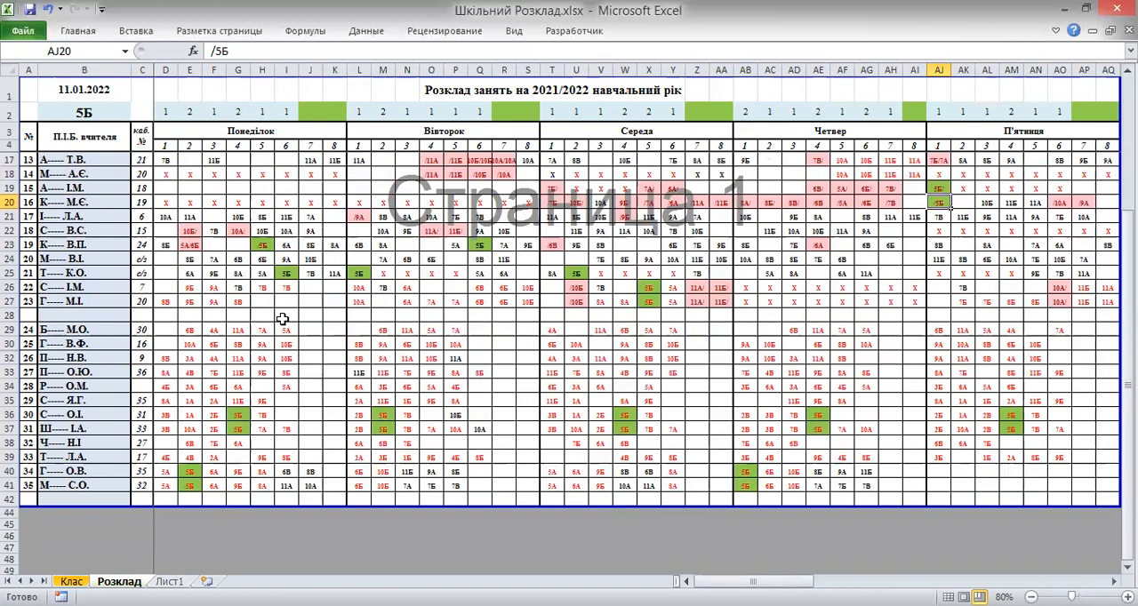
scroll(288, 320, "up", 3)
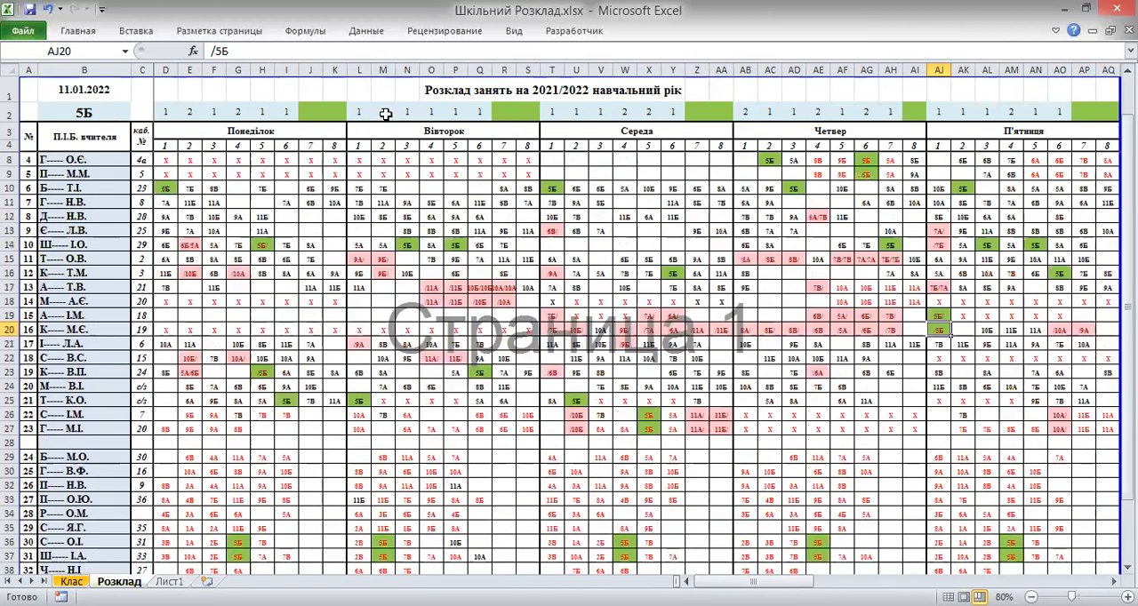
scroll(379, 280, "down", 4)
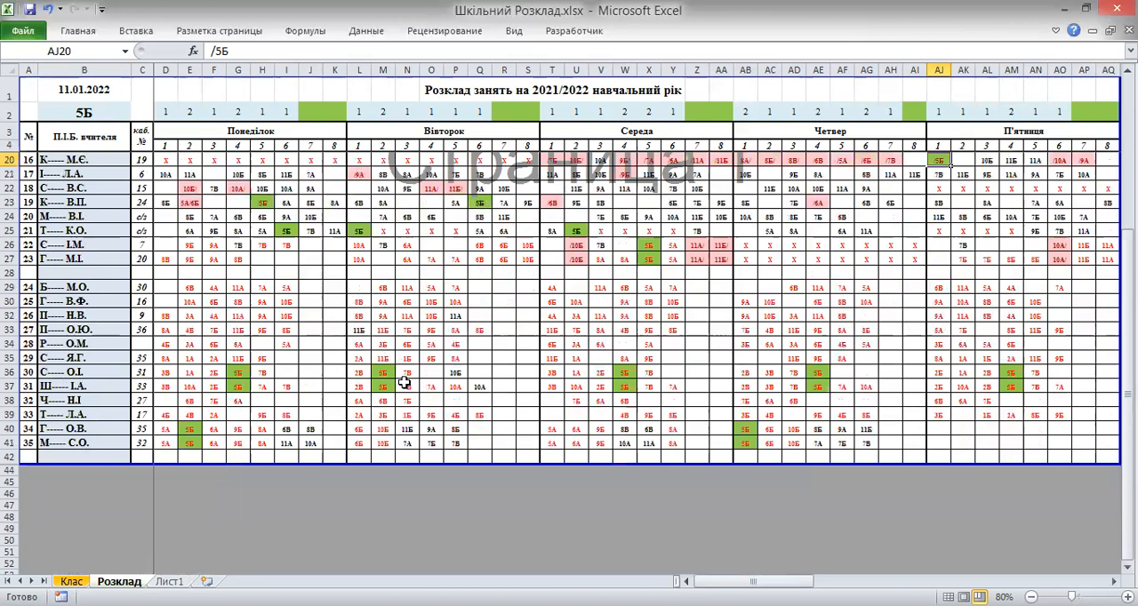
scroll(442, 322, "up", 5)
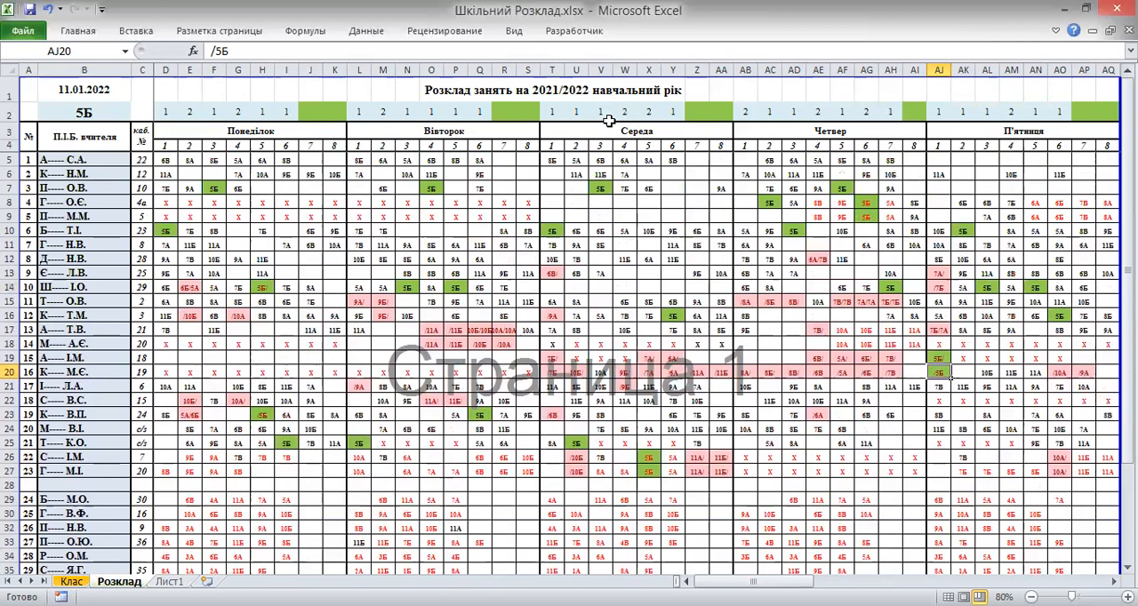
scroll(631, 217, "down", 4)
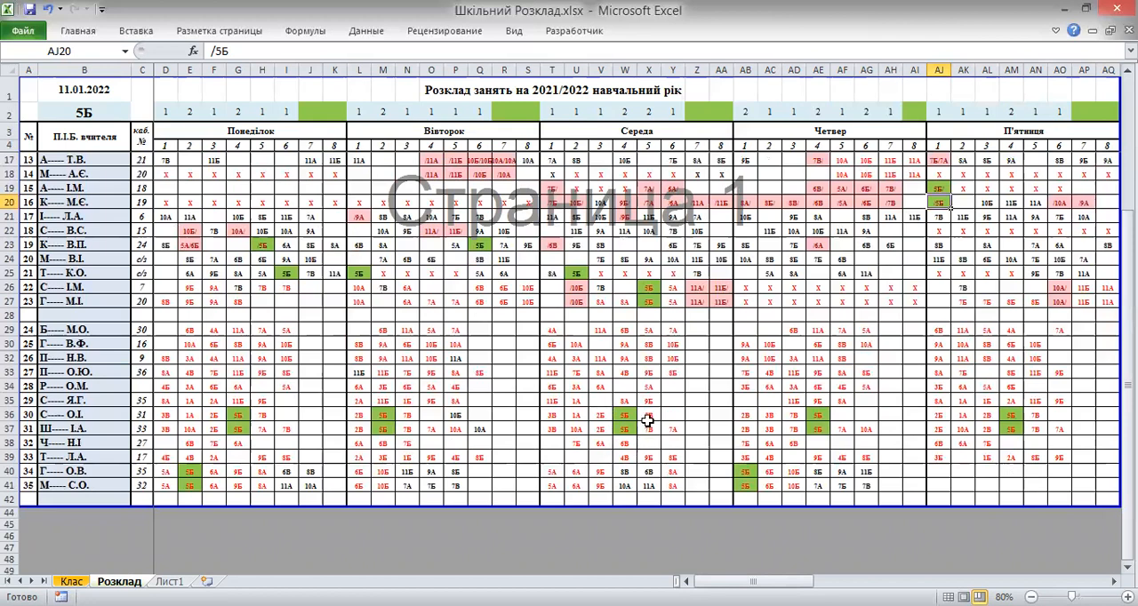
scroll(625, 386, "up", 2)
scroll(624, 386, "up", 2)
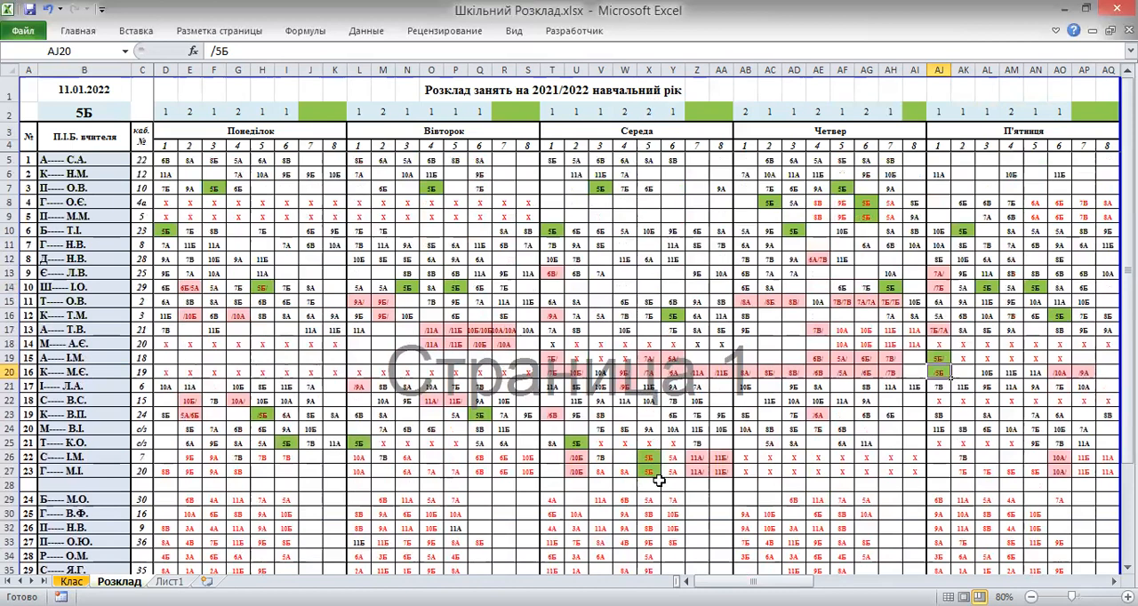
scroll(642, 488, "down", 4)
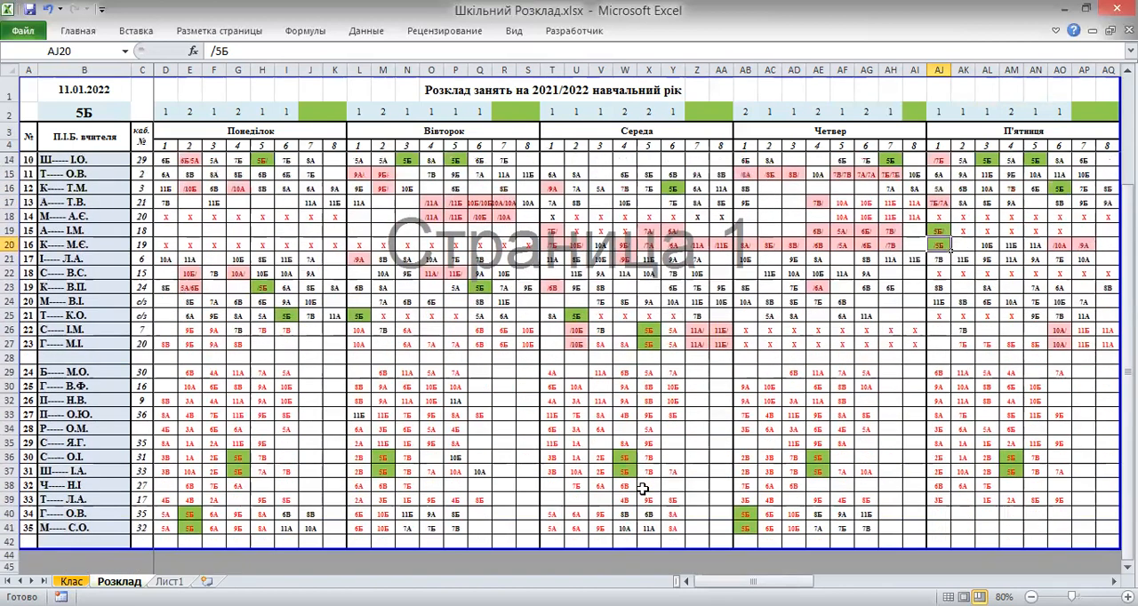
scroll(642, 484, "up", 4)
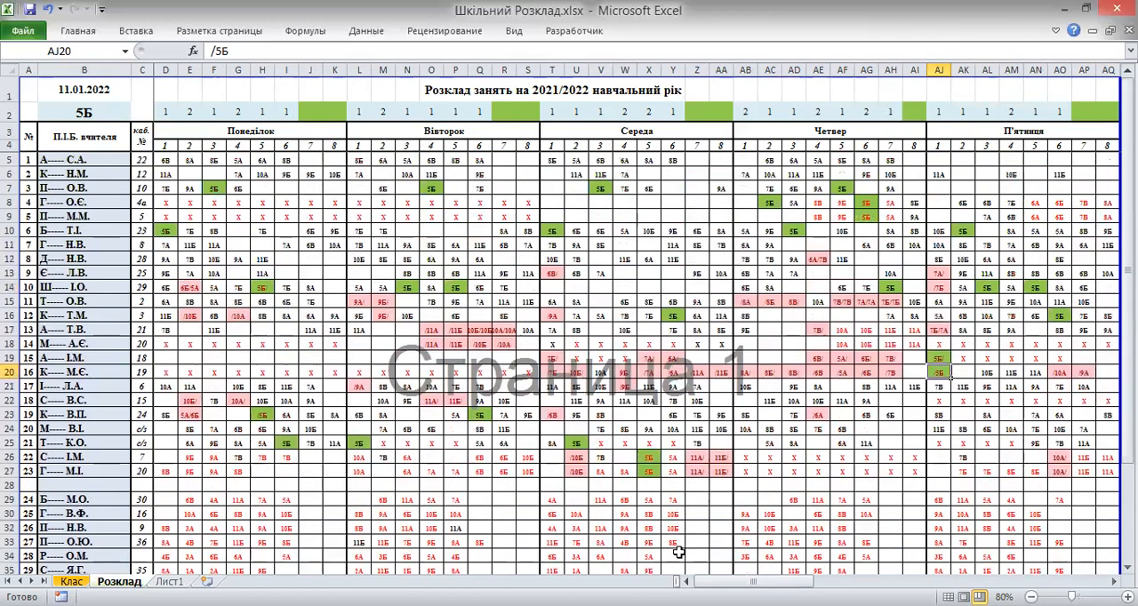
left_click_drag(712, 582, 767, 581)
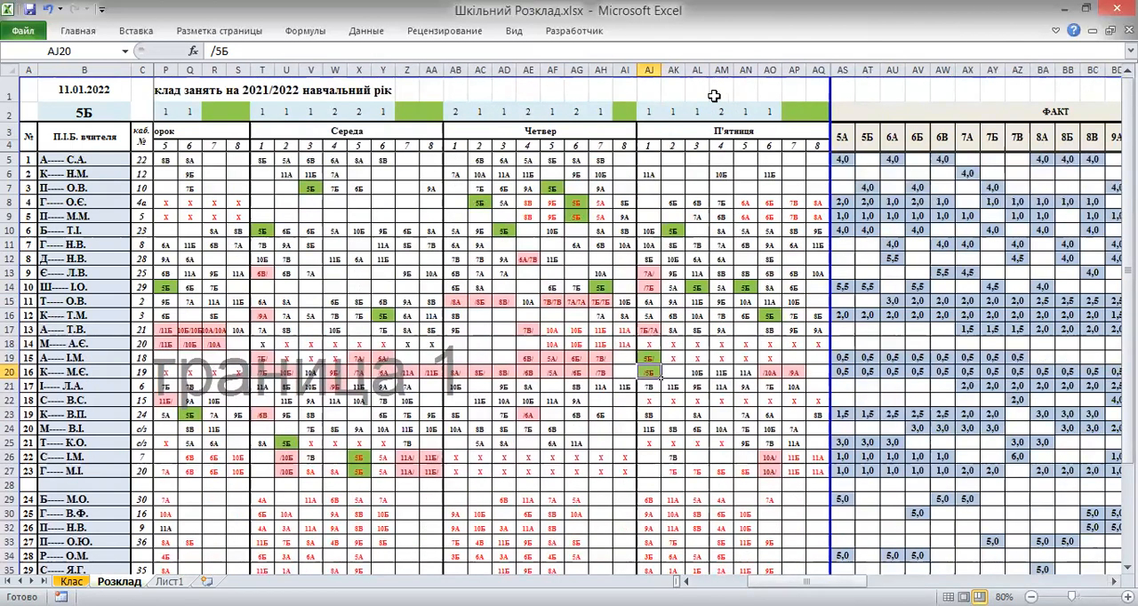
scroll(722, 258, "down", 3)
scroll(720, 285, "down", 1)
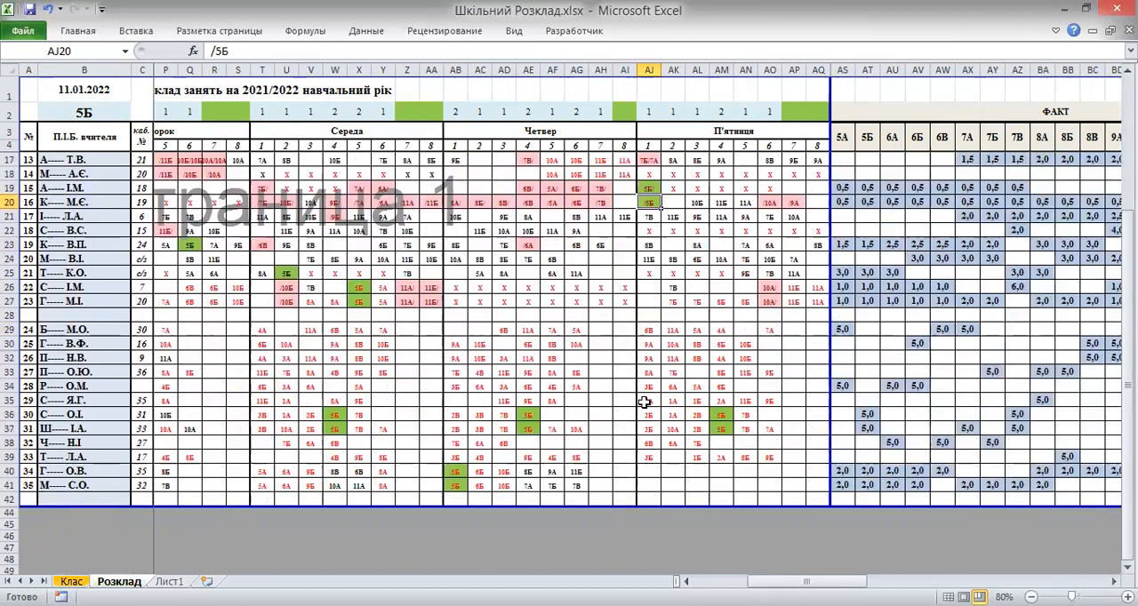
scroll(619, 399, "up", 4)
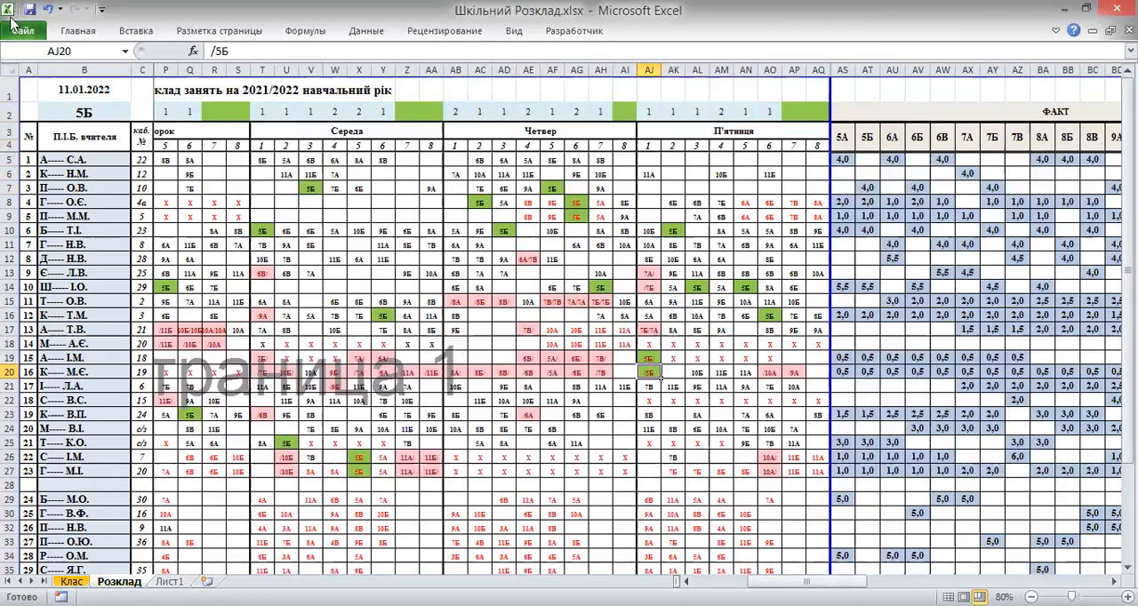
Switch the timetable's class selection in B2 to 6А and look over its lessons
left_click(117, 118)
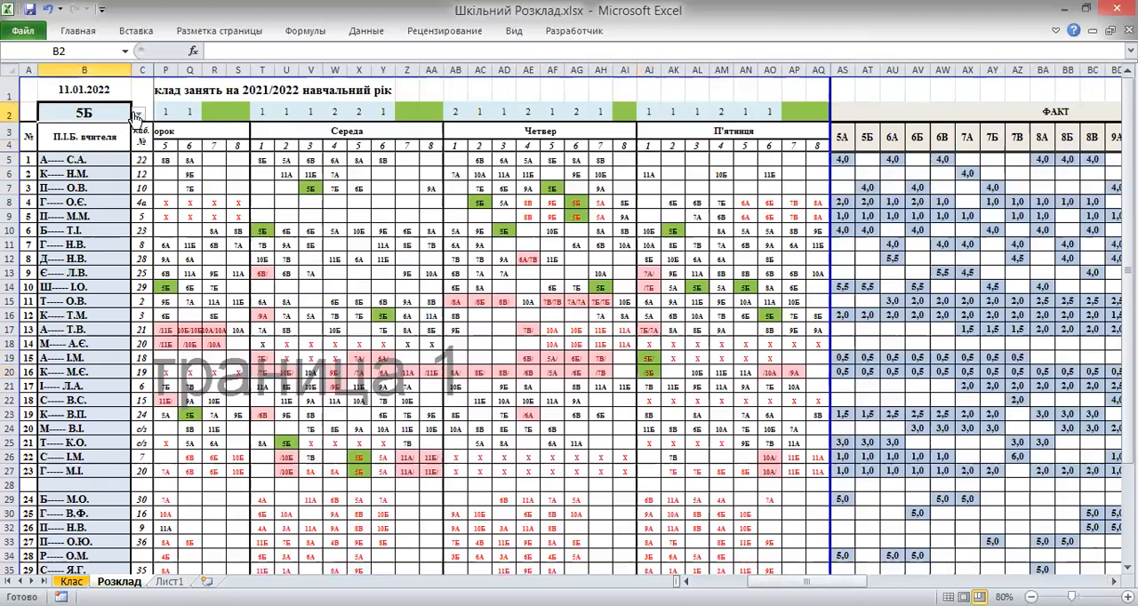
left_click(138, 114)
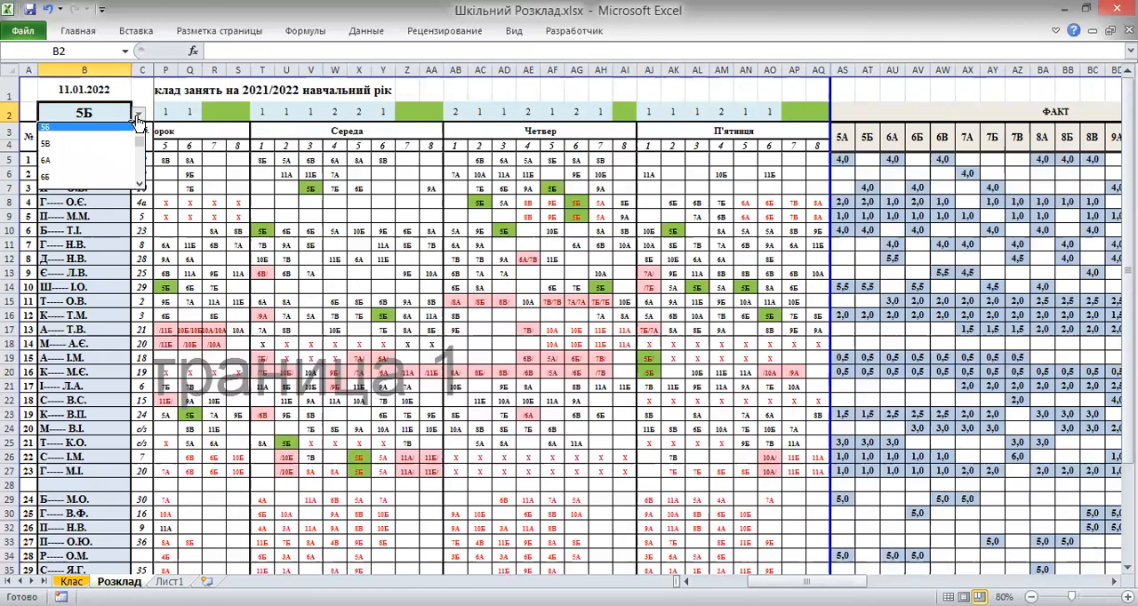
left_click(104, 162)
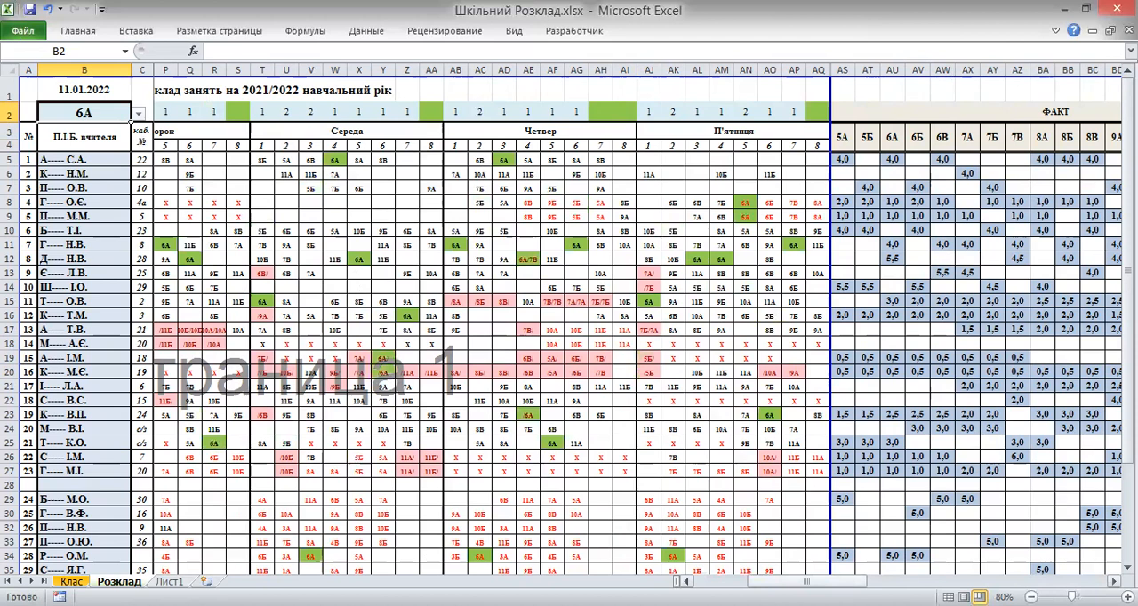
left_click_drag(807, 581, 752, 582)
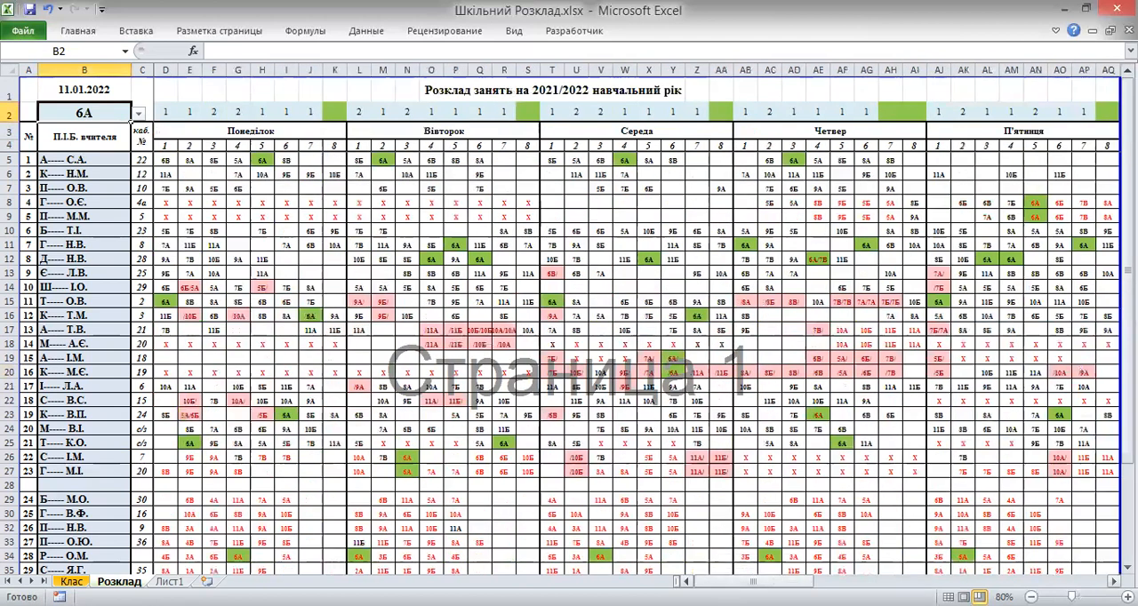
scroll(447, 382, "down", 3)
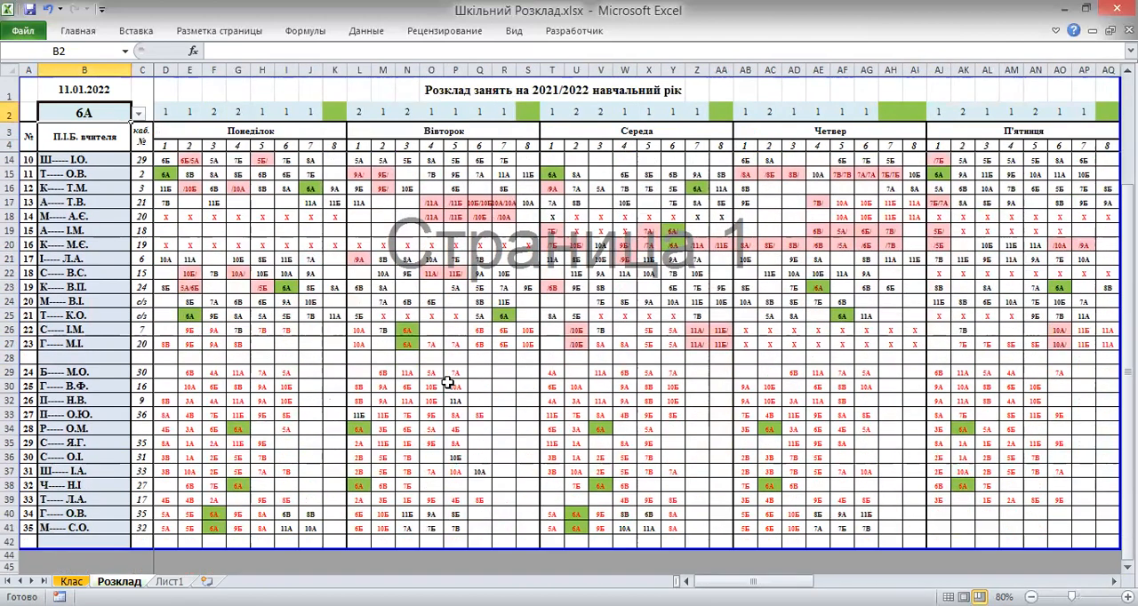
scroll(447, 382, "up", 3)
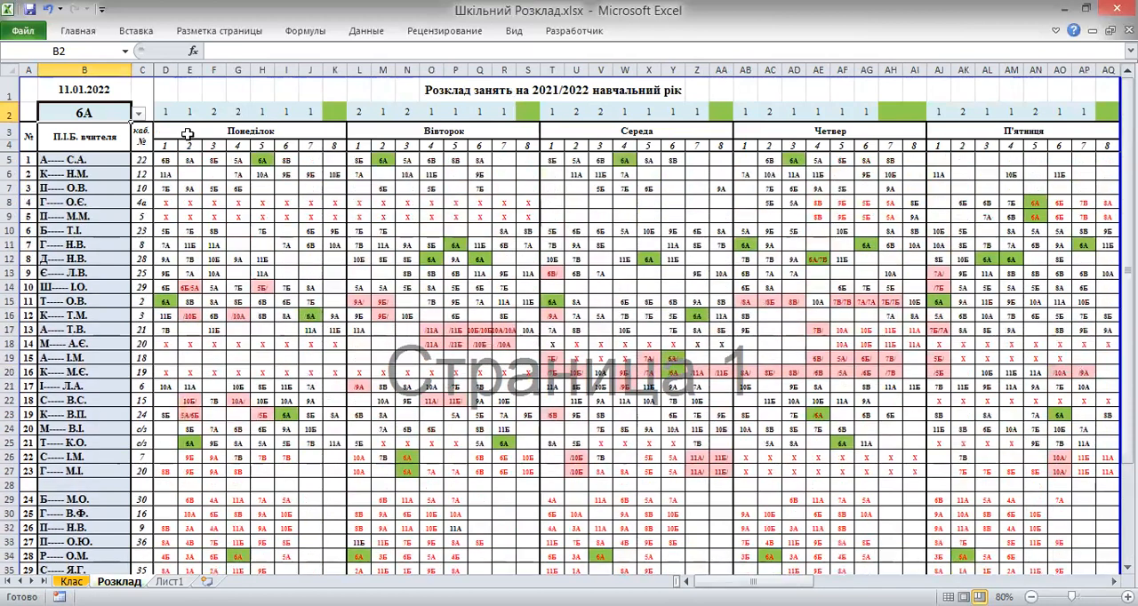
Switch the timetable's class selection in B2 to 6Б, then to 7Б
left_click(138, 114)
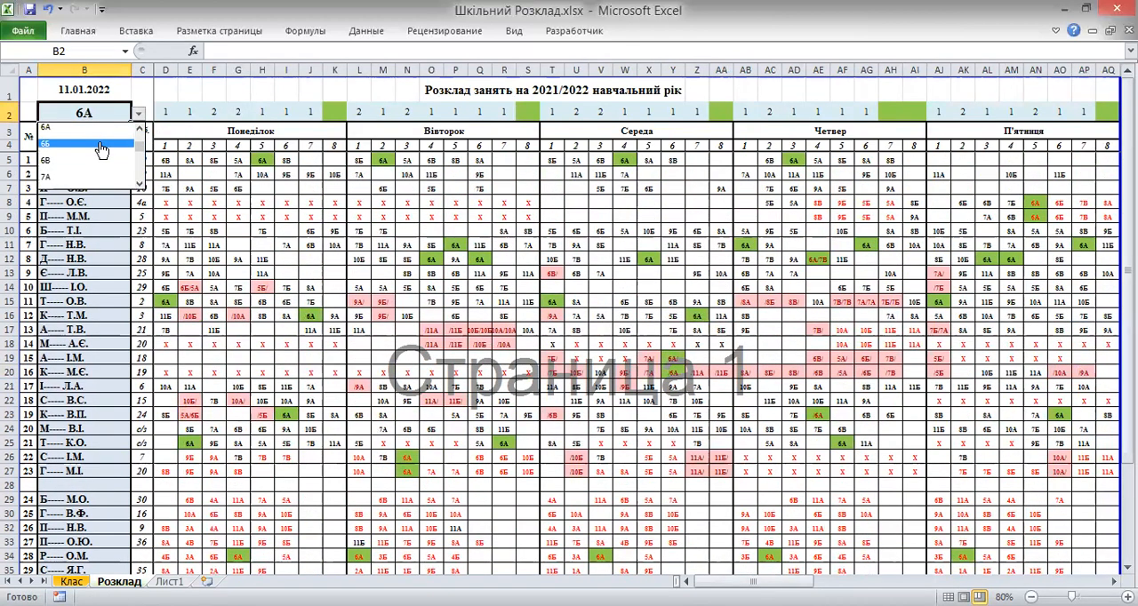
left_click(101, 146)
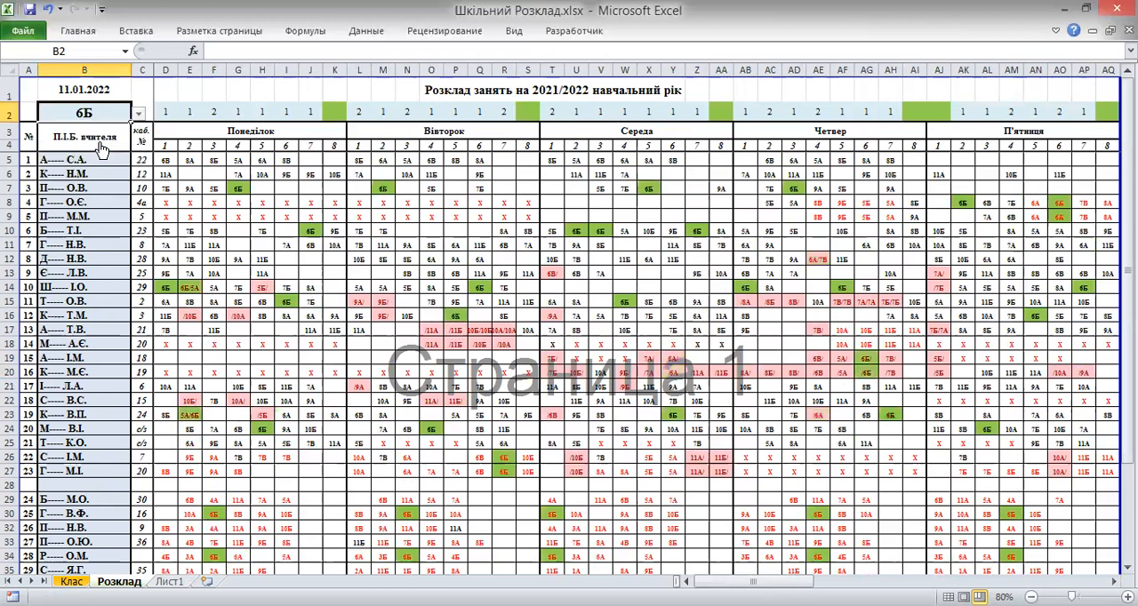
left_click(138, 115)
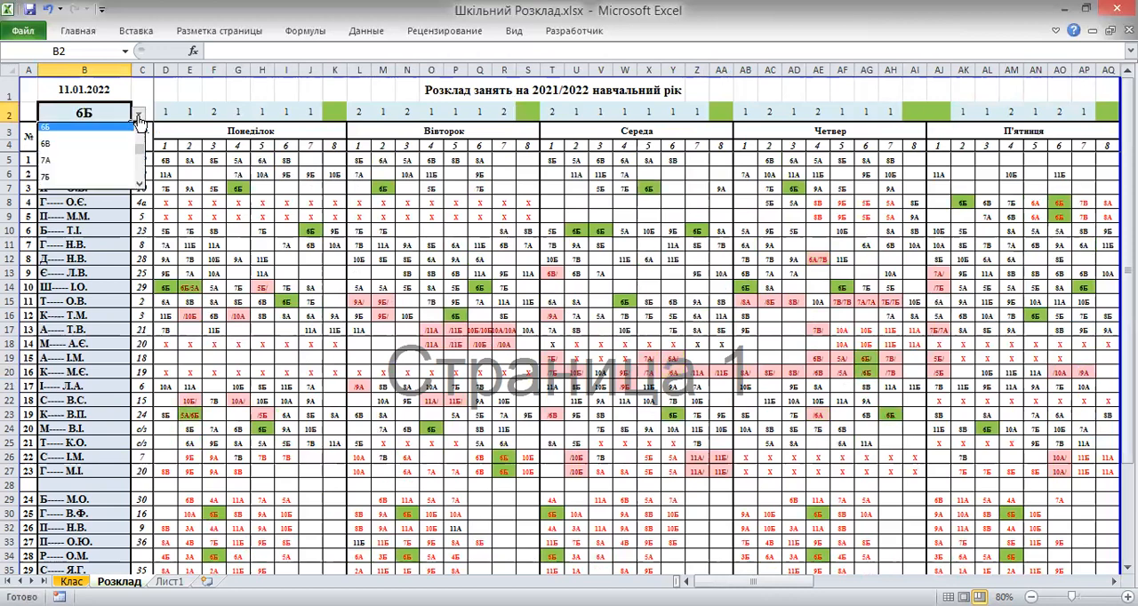
left_click(117, 179)
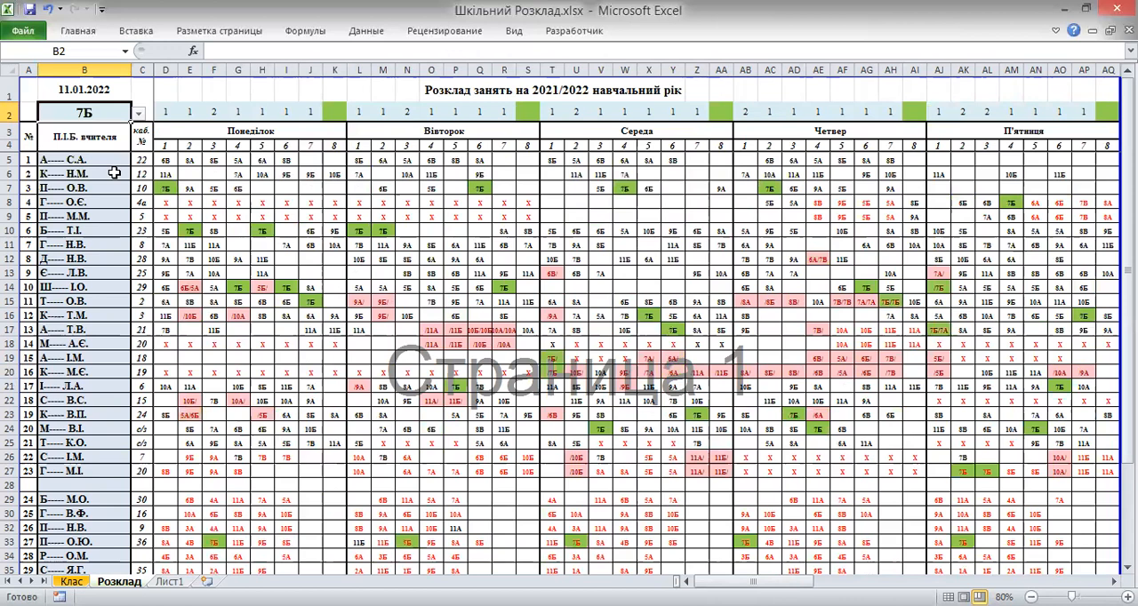
Switch the timetable's class selection in B2 to 11Б
left_click(139, 113)
left_click_drag(138, 159, 139, 185)
left_click(105, 185)
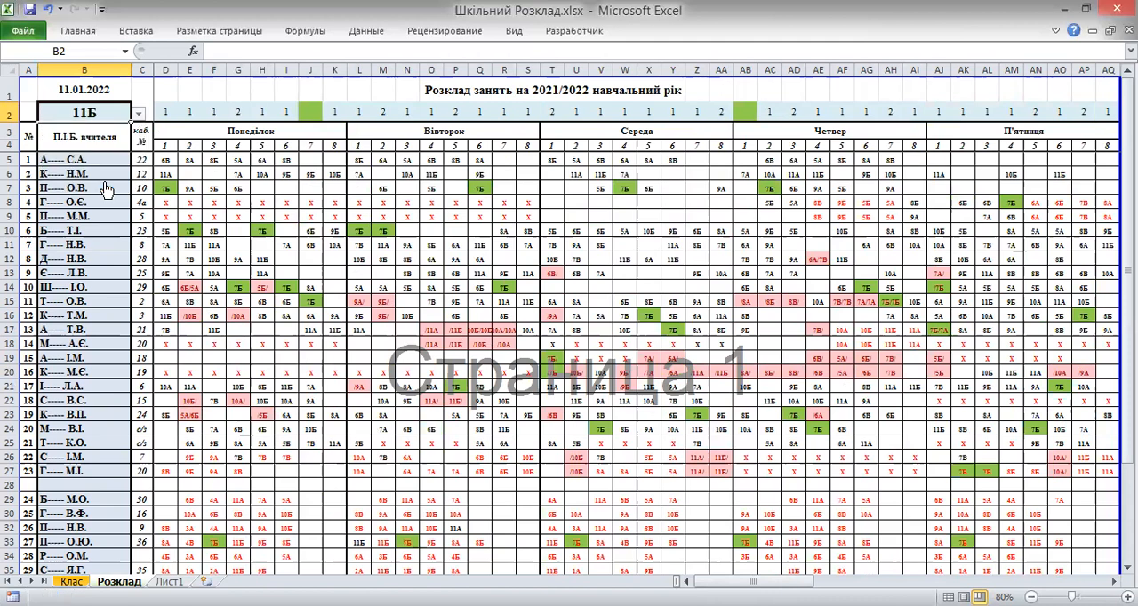
Review the 11Б timetable and scroll across to the actual hours table
scroll(326, 247, "down", 2)
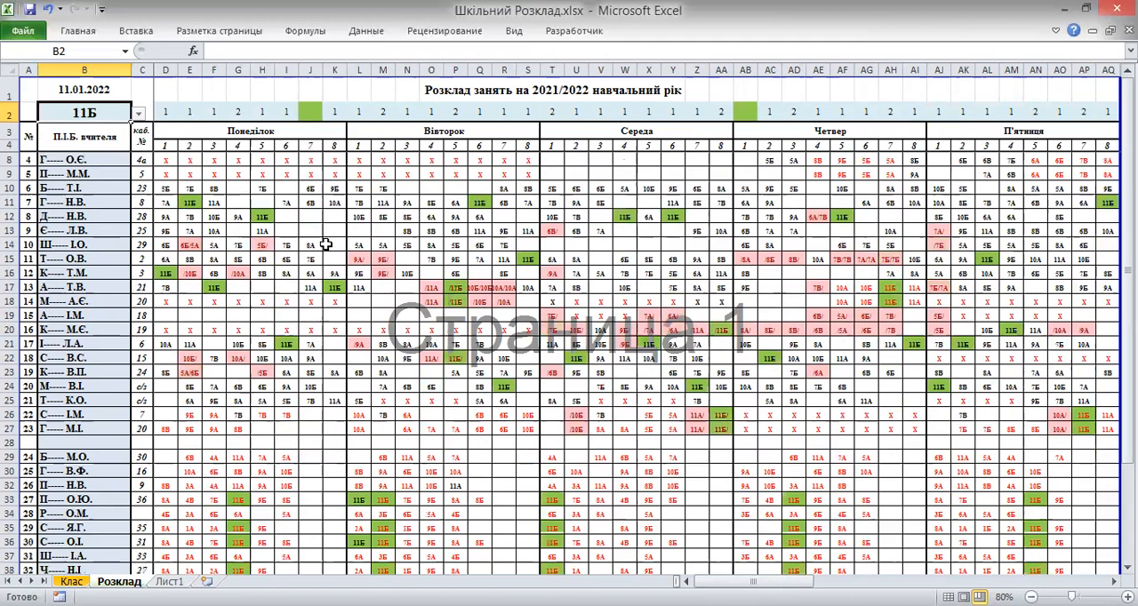
scroll(325, 246, "down", 1)
scroll(325, 247, "up", 3)
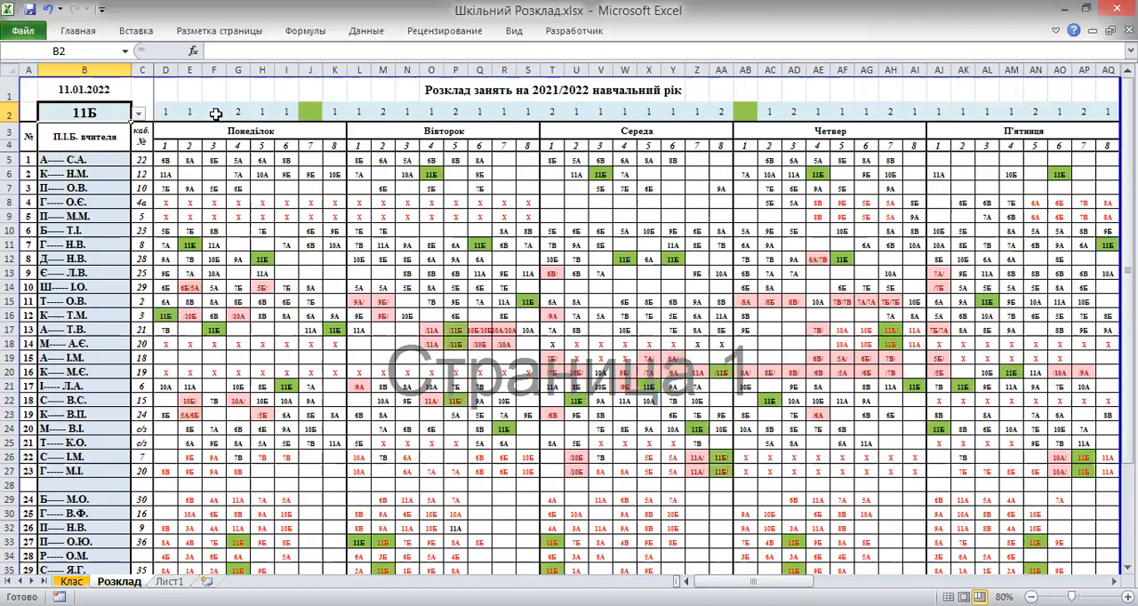
left_click(27, 87)
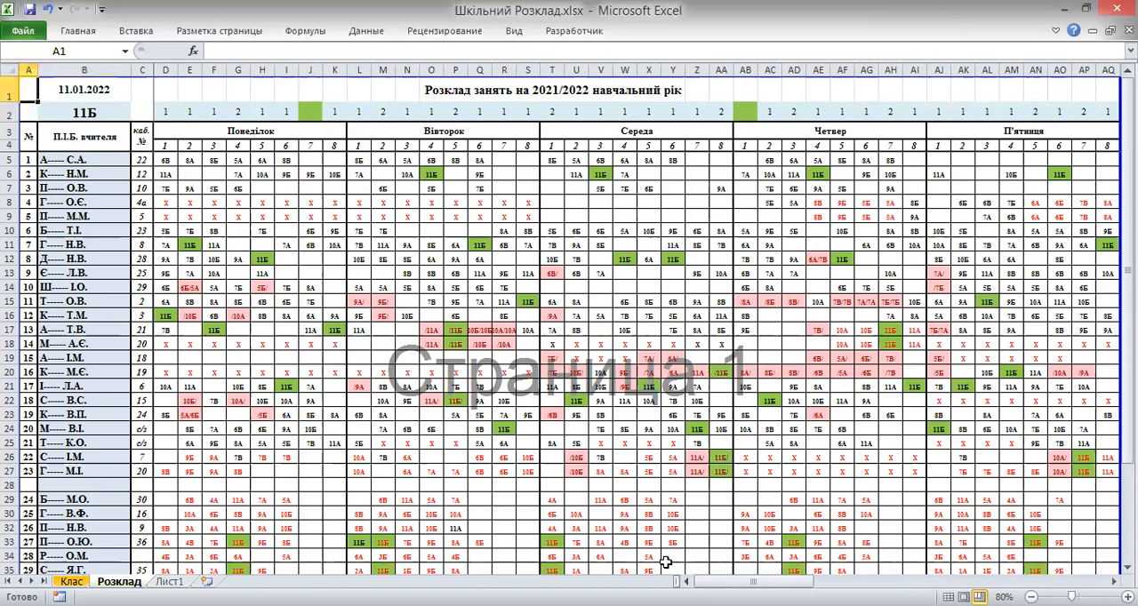
left_click_drag(752, 582, 870, 581)
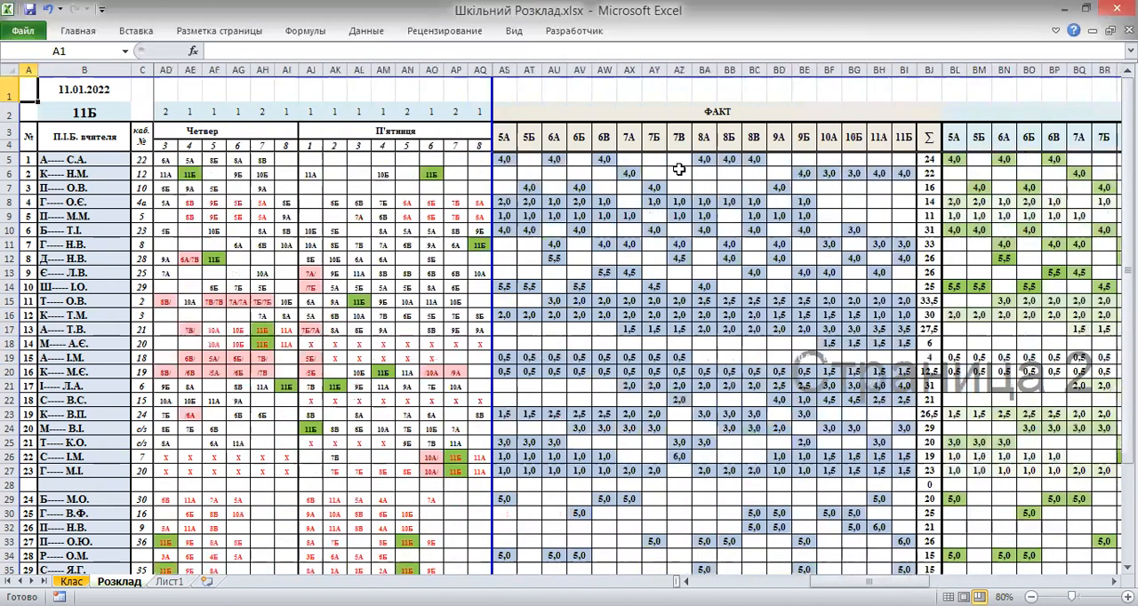
Switch the timetable's class selection in B2 to 5А
left_click(94, 111)
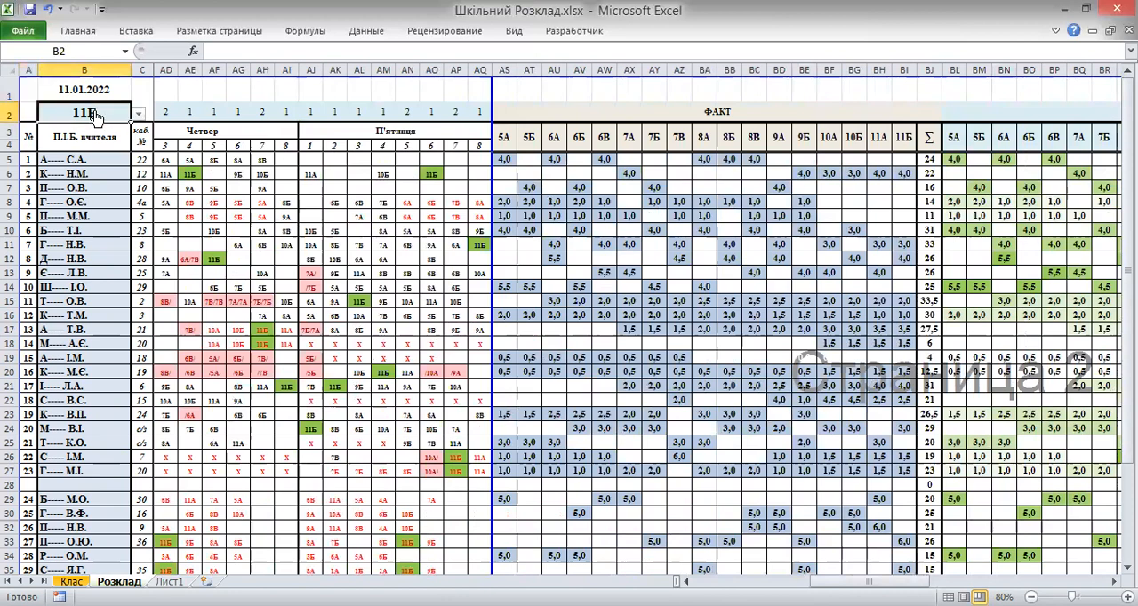
left_click(138, 114)
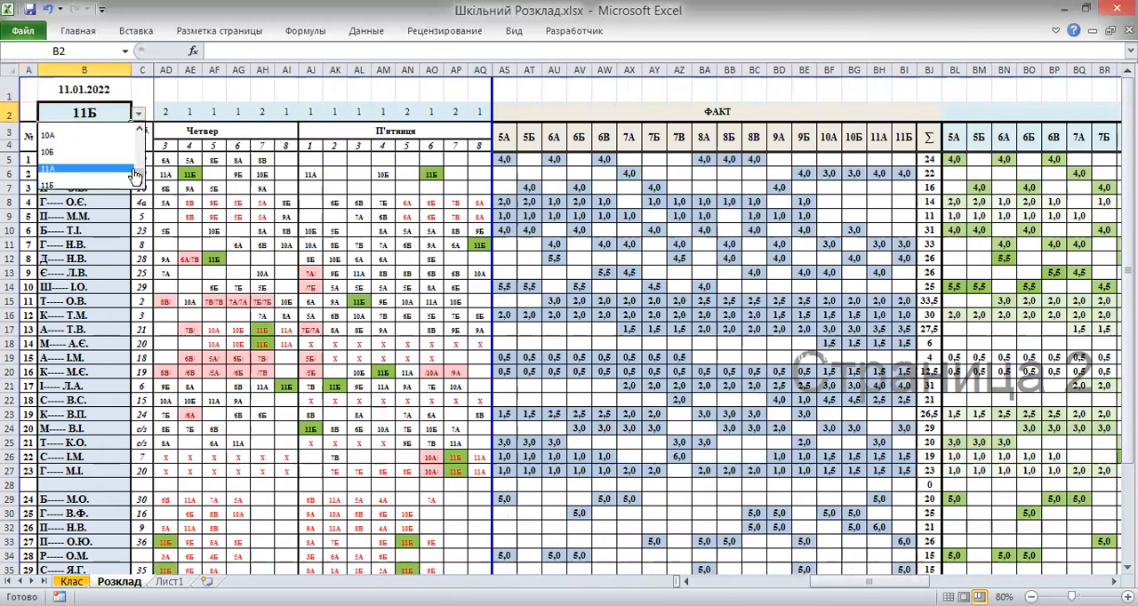
left_click_drag(140, 177, 140, 144)
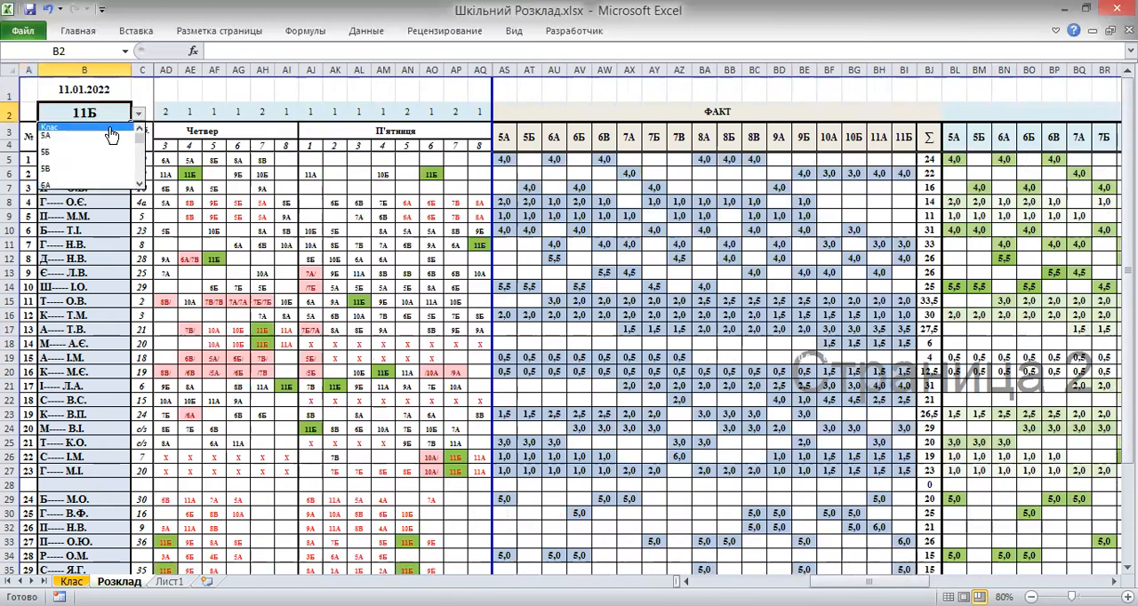
left_click(110, 137)
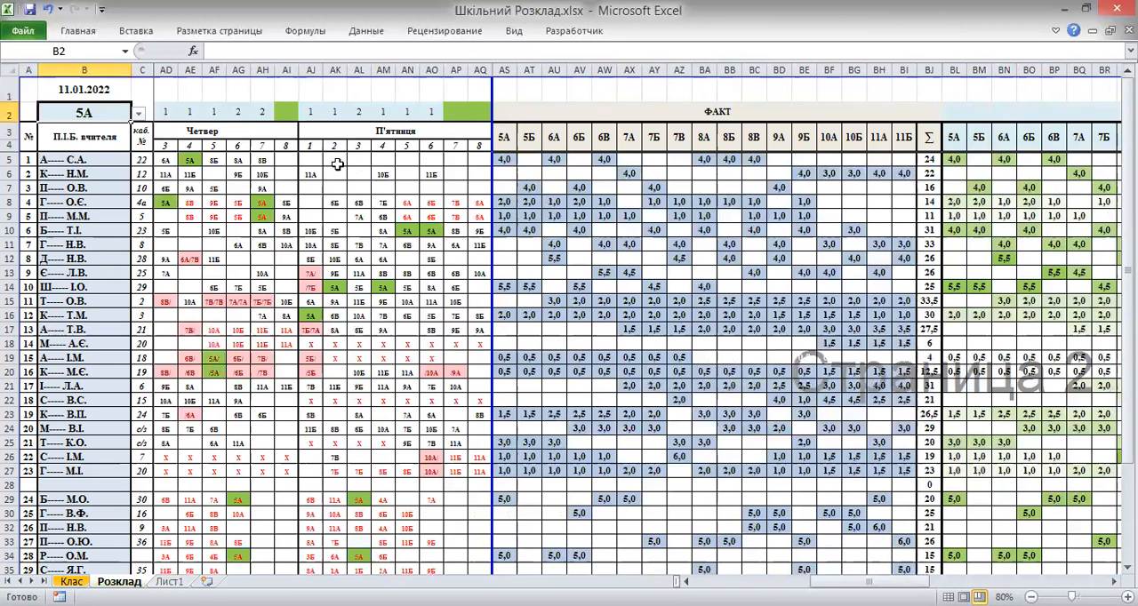
Try assigning 5А to the first teacher's first Friday lesson, then clear that cell again
left_click(305, 159)
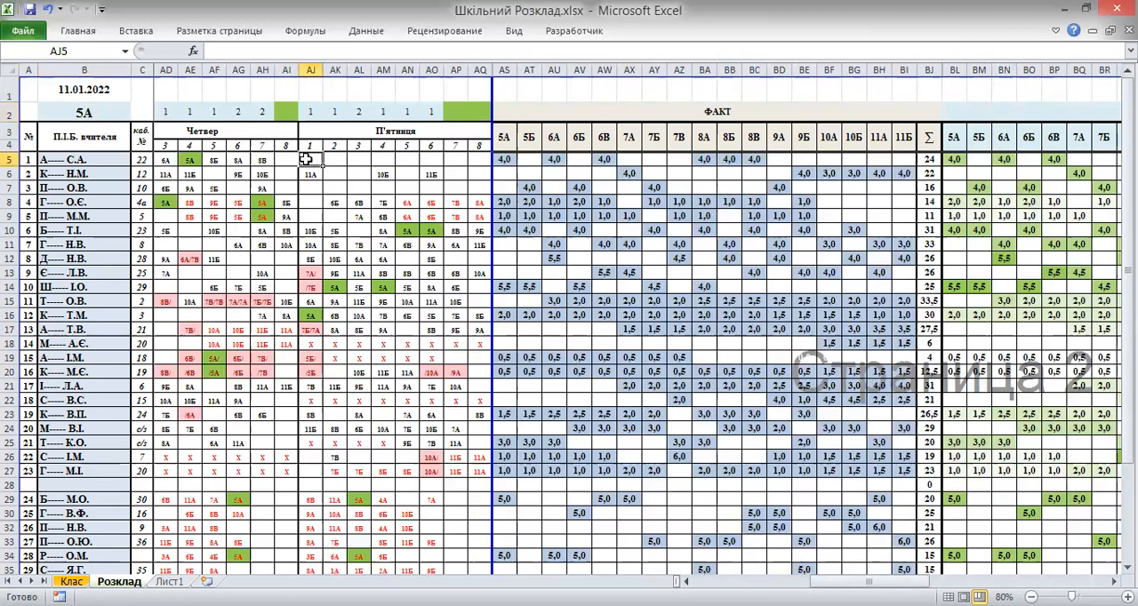
type("5")
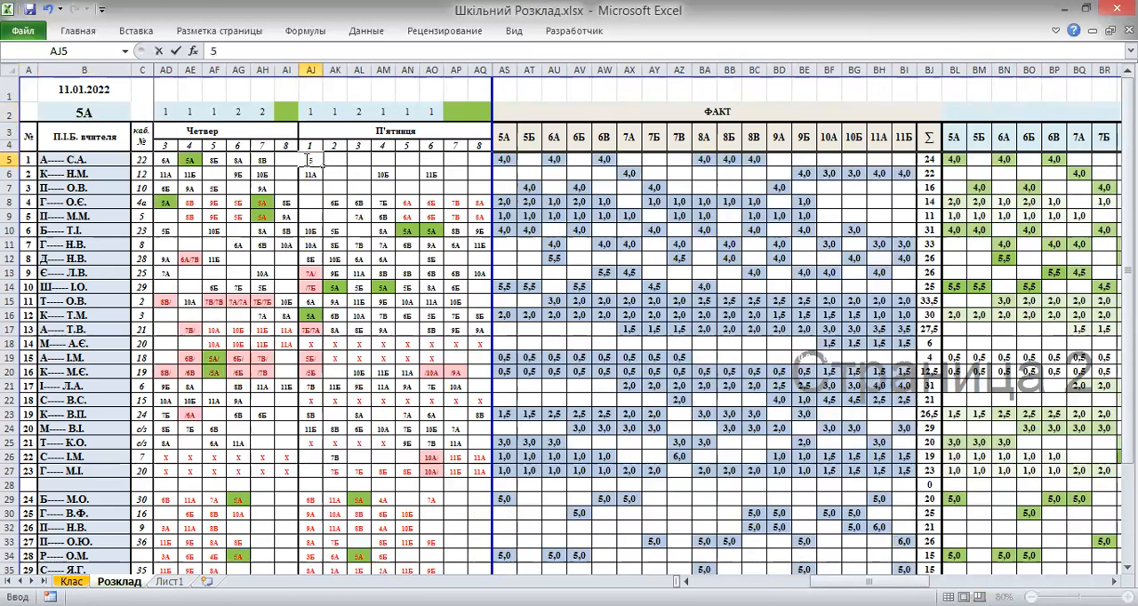
type("А")
left_click(177, 53)
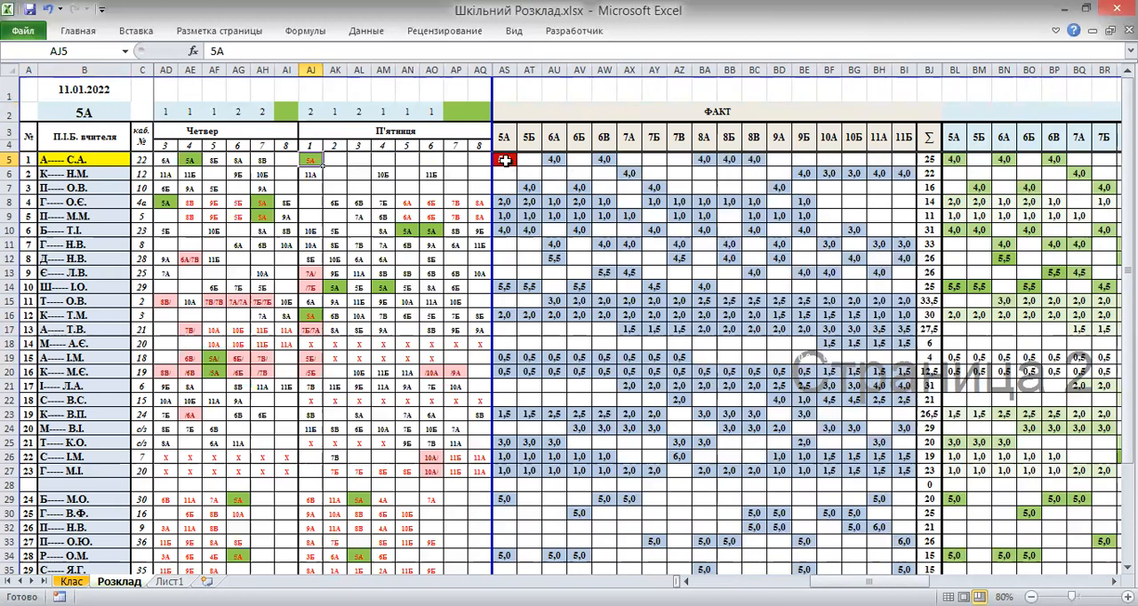
key("Delete")
left_click(335, 159)
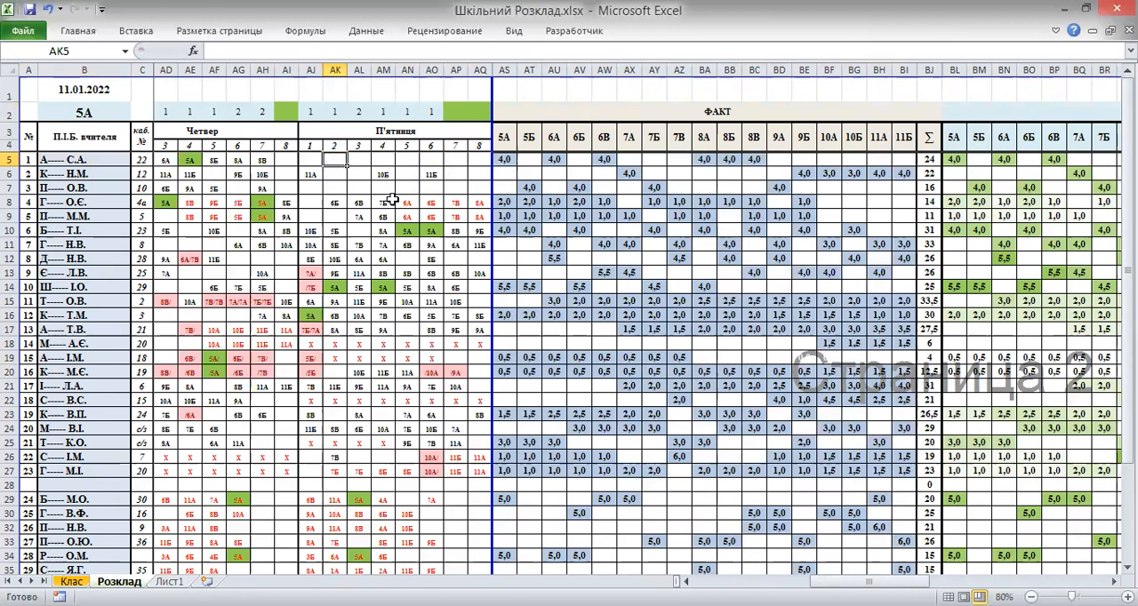
left_click_drag(869, 583, 753, 582)
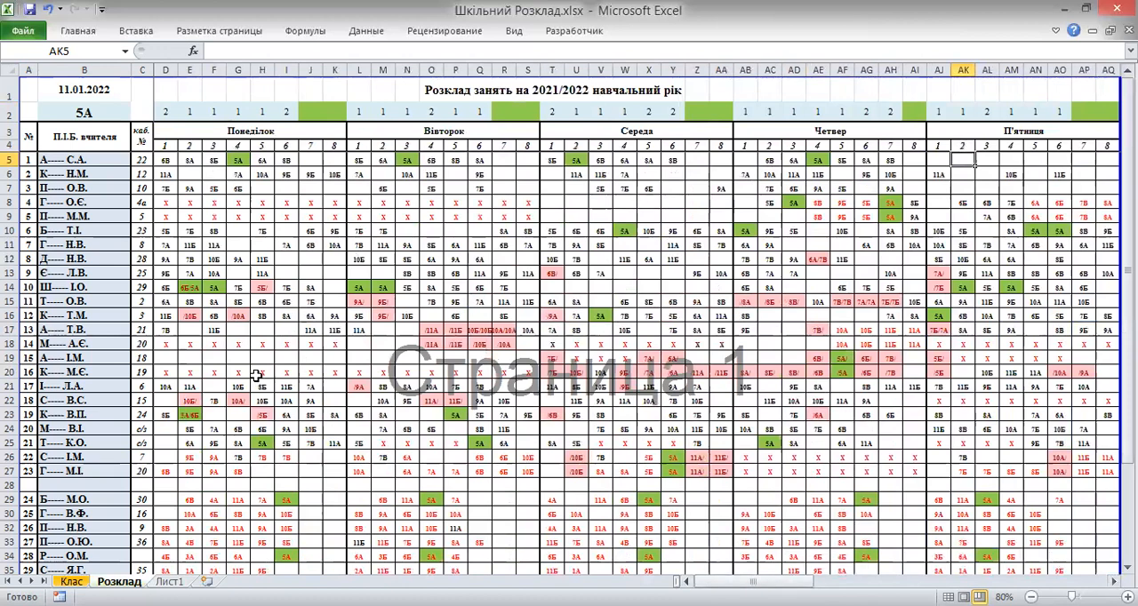